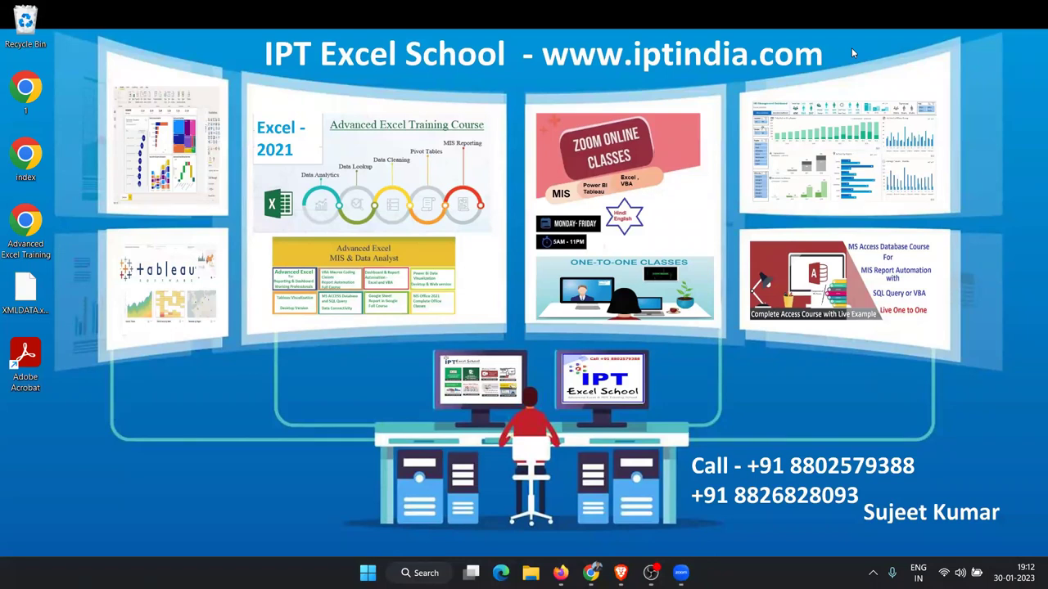
# Launch Power BI Desktop from the Start search 'pow', then search 'excel' to start Excel.
pyautogui.press('super')
pyautogui.write('ms')
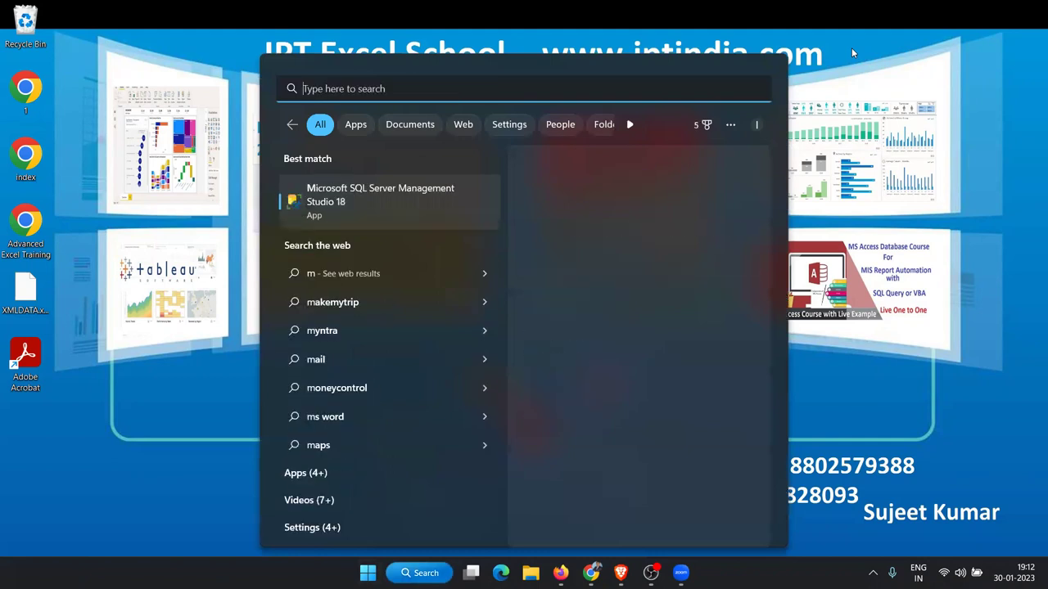
pyautogui.press('BackSpace')
pyautogui.press('BackSpace')
pyautogui.write('pow')
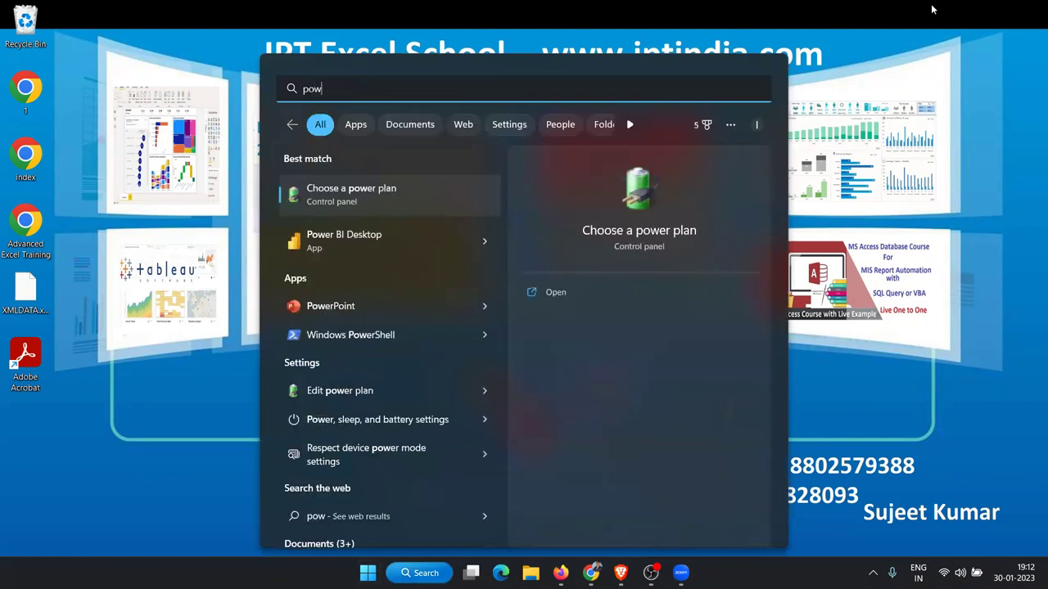
pyautogui.press('Escape')
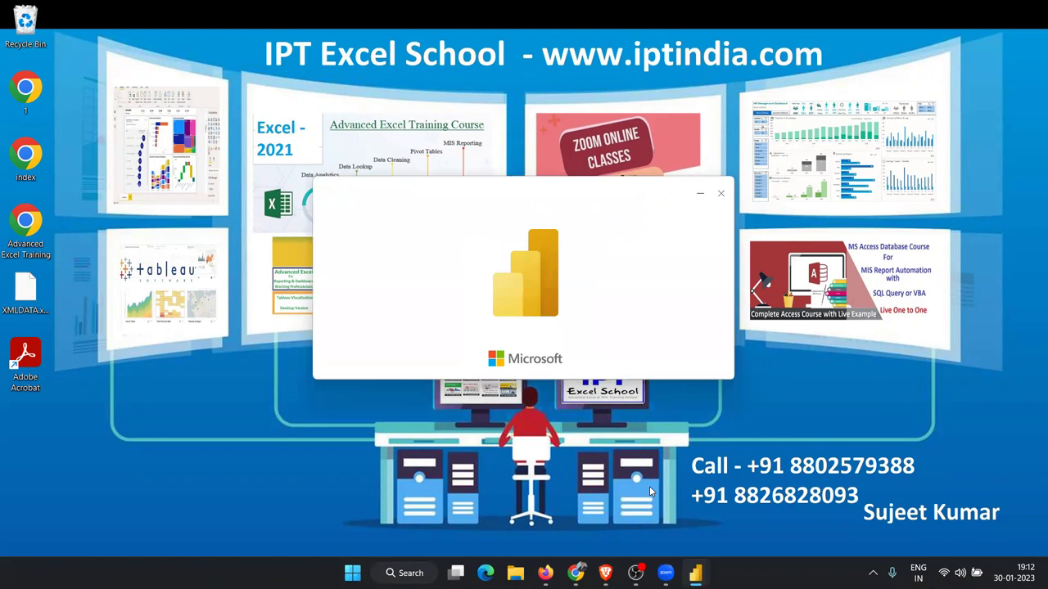
pyautogui.press('super')
pyautogui.write('excel')
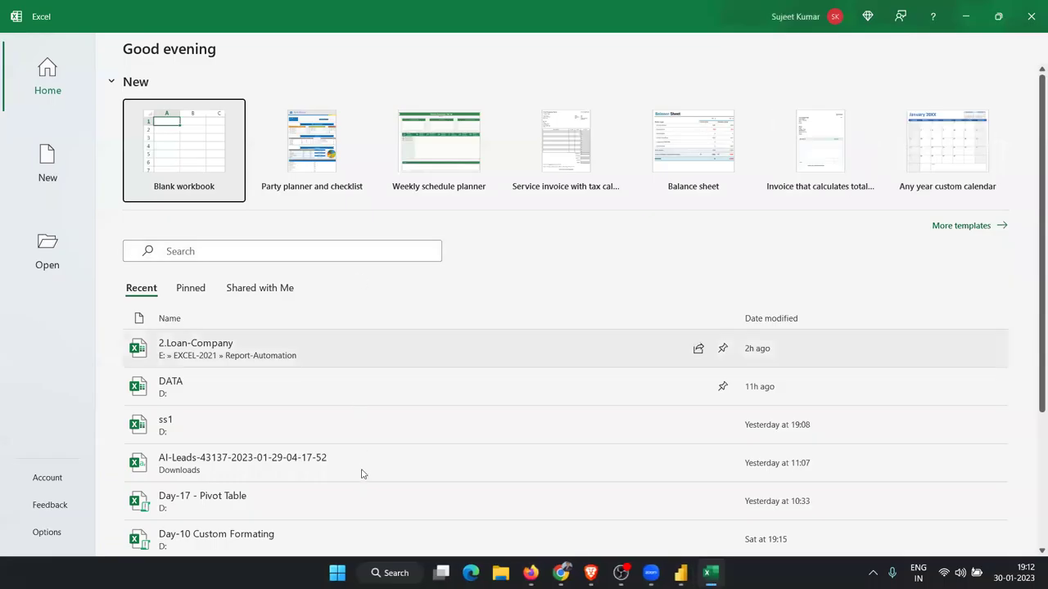
# Open the 2.Loan-Company workbook from Recent, then close Excel with Don't Save.
pyautogui.scroll(-1, 360, 459)
pyautogui.click(293, 281)
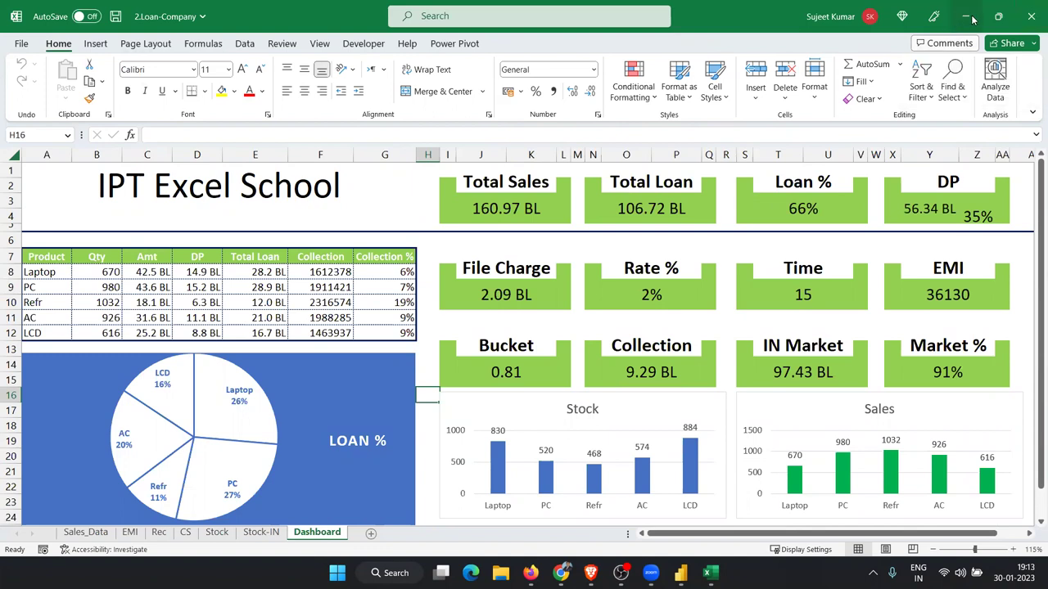
pyautogui.click(1029, 17)
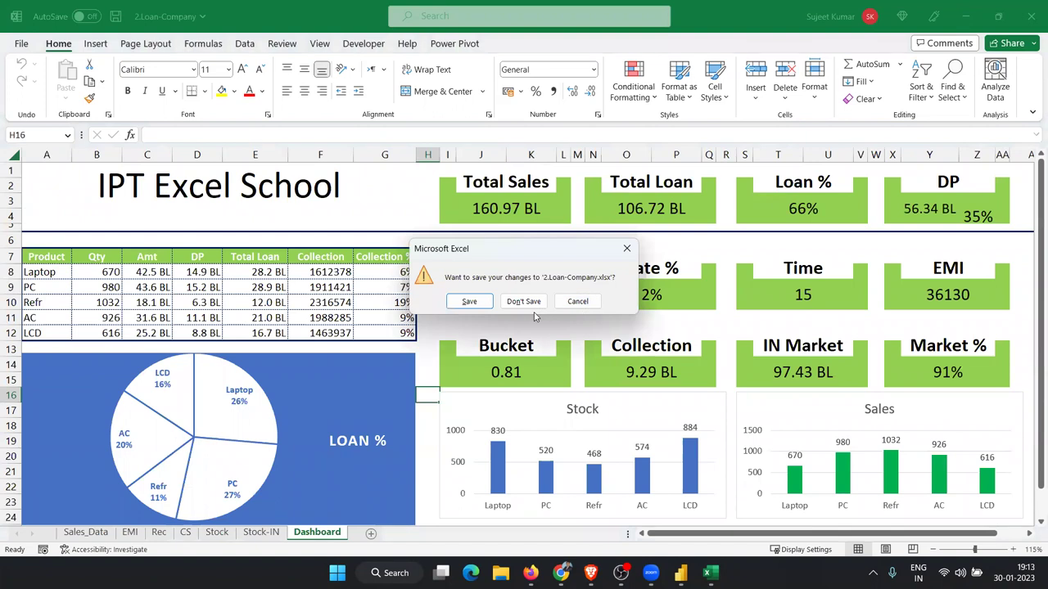
pyautogui.click(532, 311)
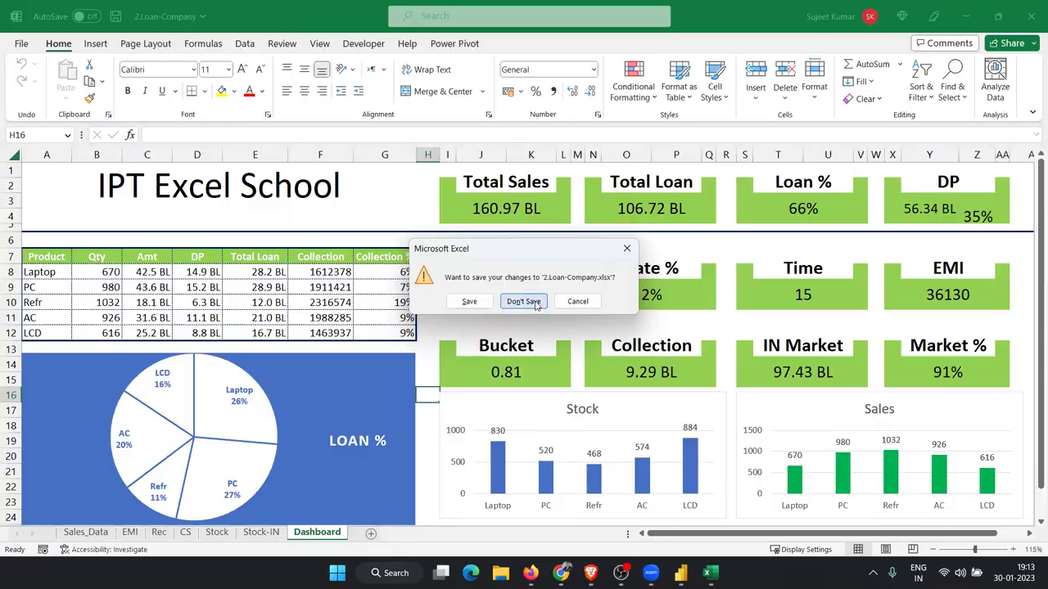
pyautogui.click(532, 310)
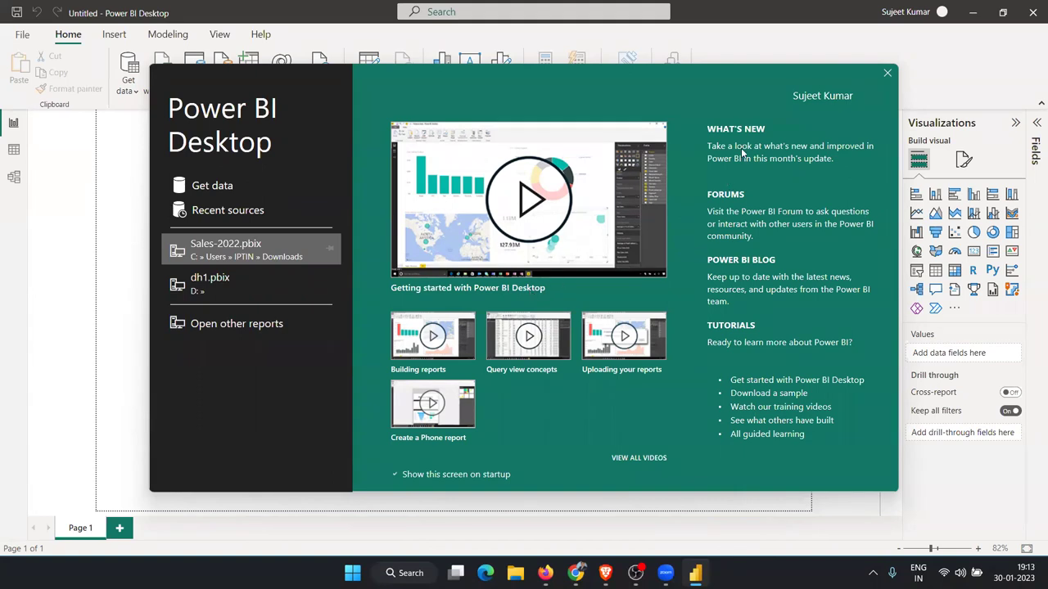
# Close the Power BI welcome dialog and open the Data hub and Get data source lists.
pyautogui.click(883, 73)
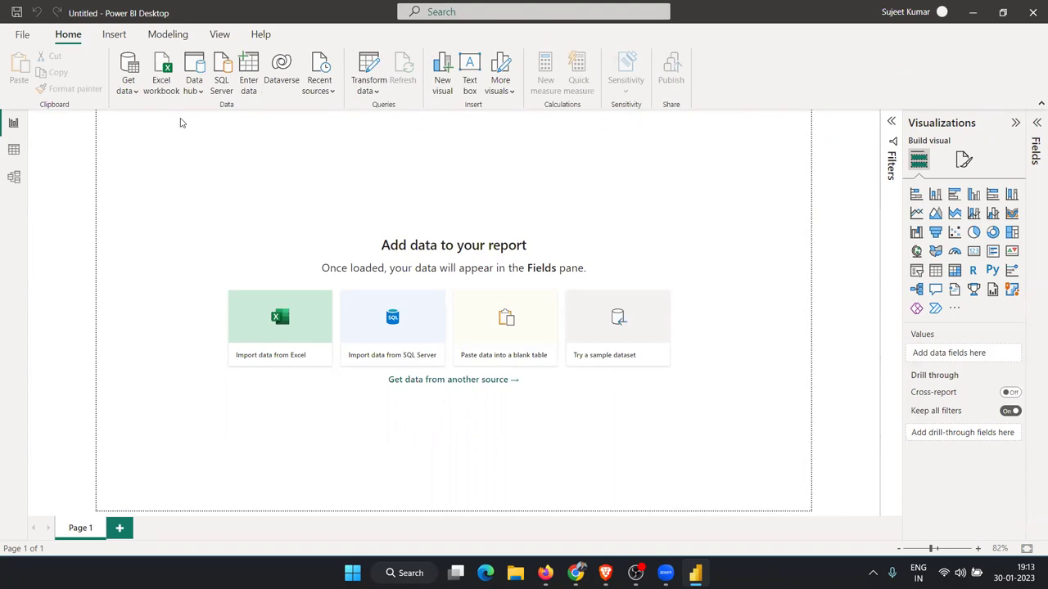
pyautogui.click(194, 95)
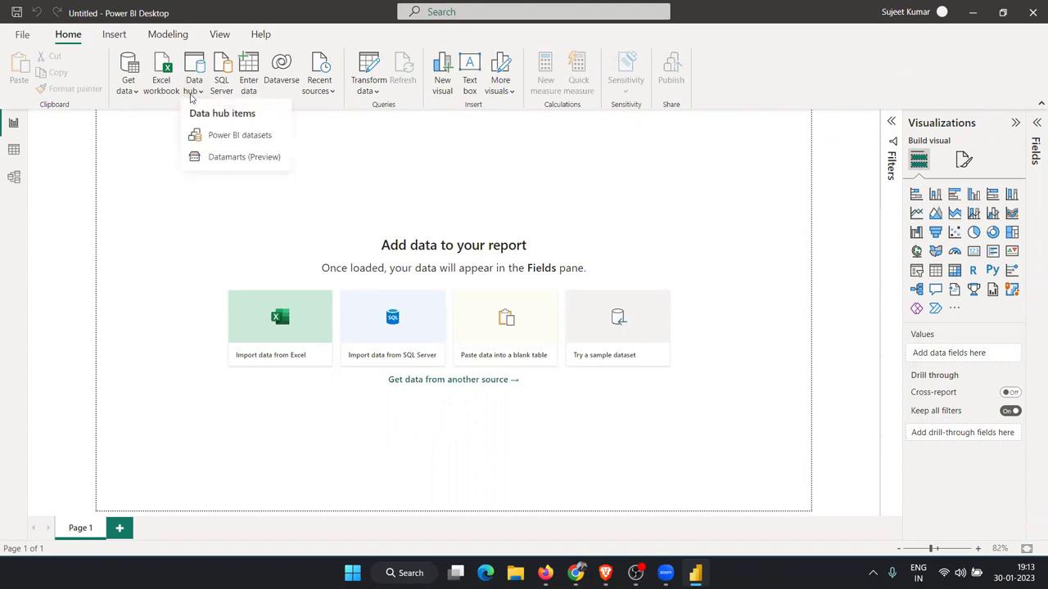
pyautogui.click(130, 88)
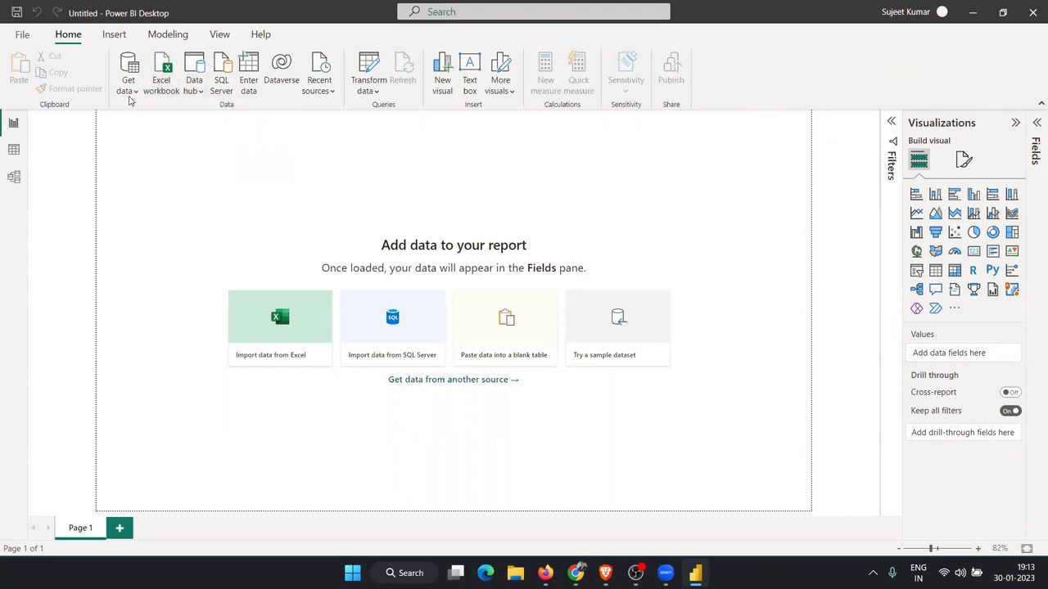
# Connect to the Excel workbook Data on drive APP_Rec (D:).
pyautogui.click(165, 75)
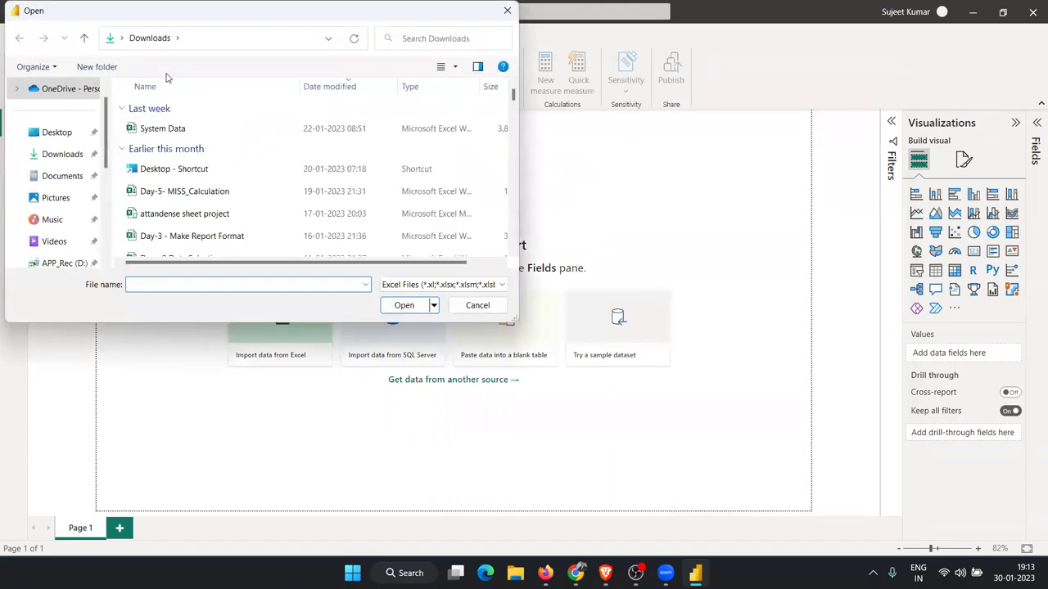
pyautogui.scroll(-1, 72, 204)
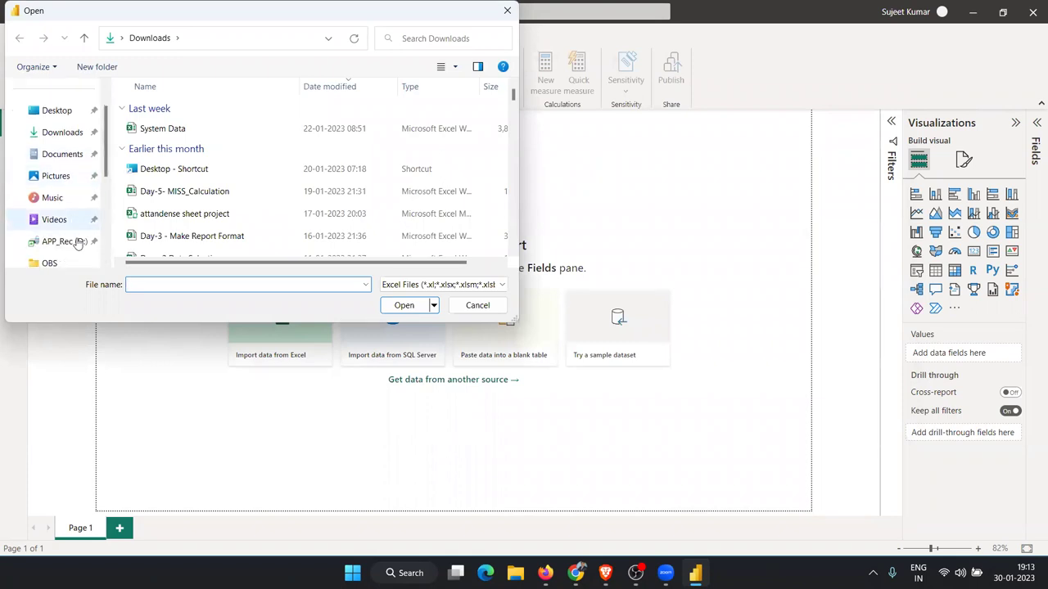
pyautogui.click(79, 241)
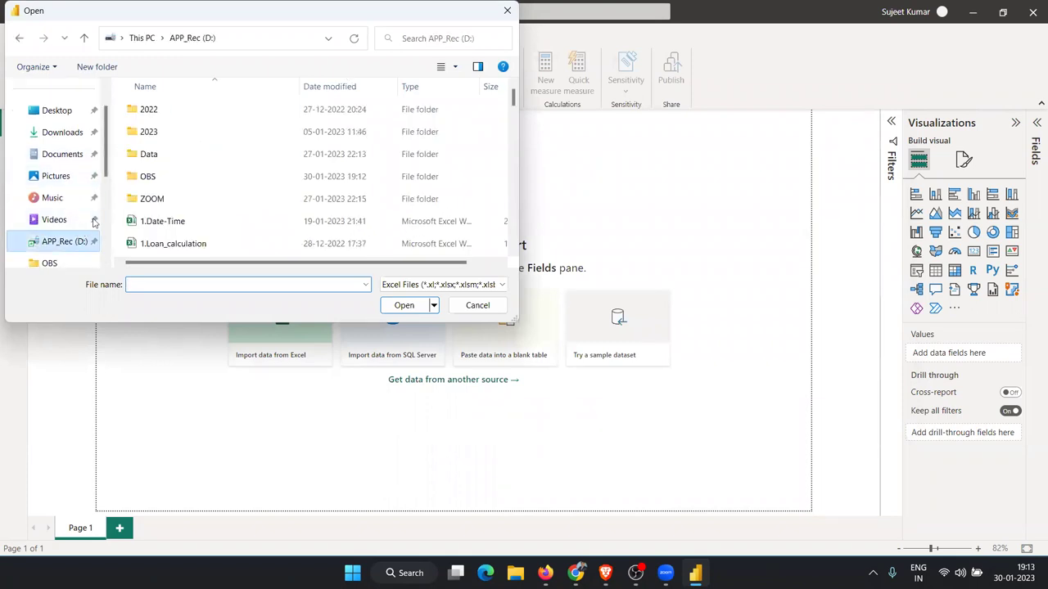
pyautogui.click(166, 222)
pyautogui.press('d')
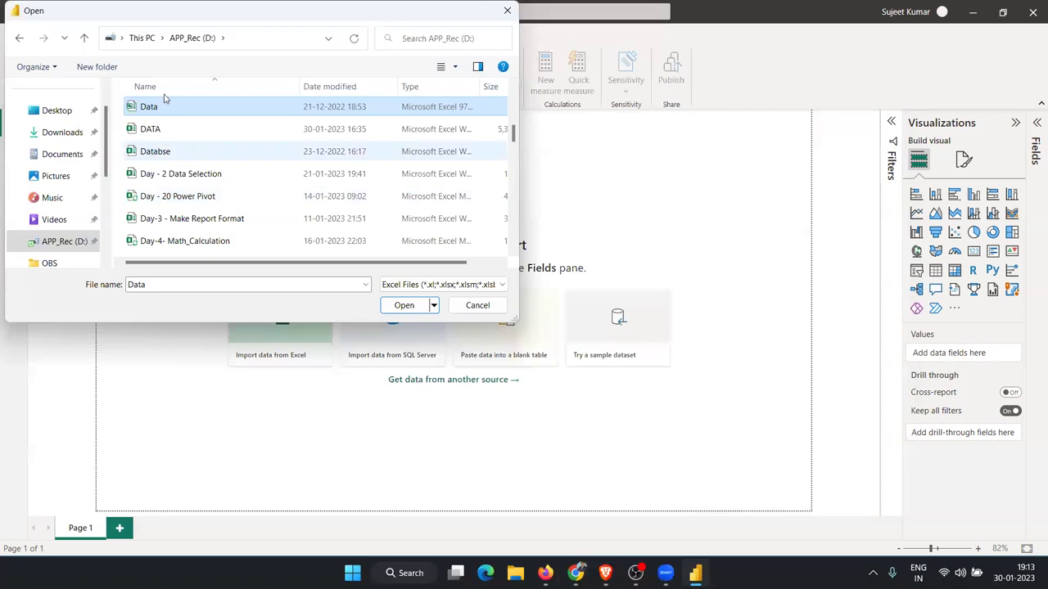
pyautogui.click(411, 305)
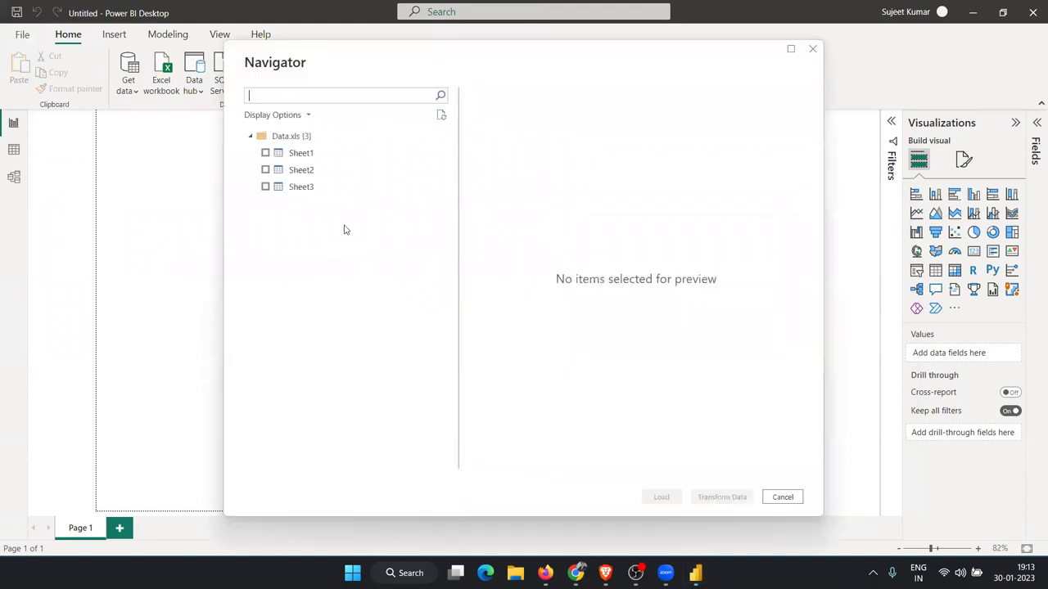
# Preview and tick Sheet1 in the Navigator, then load it into the report.
pyautogui.click(292, 153)
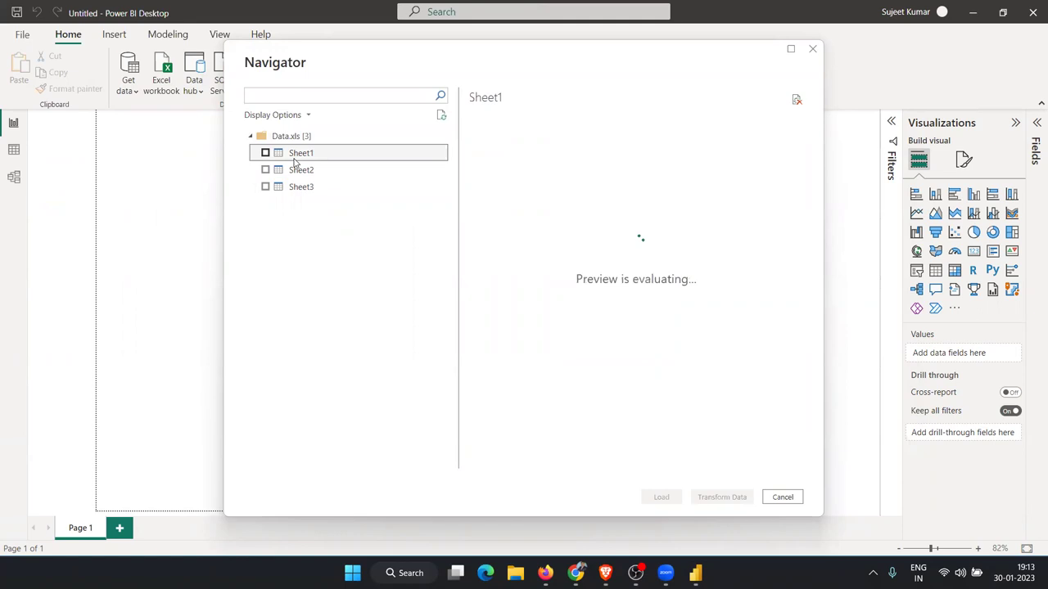
pyautogui.click(265, 153)
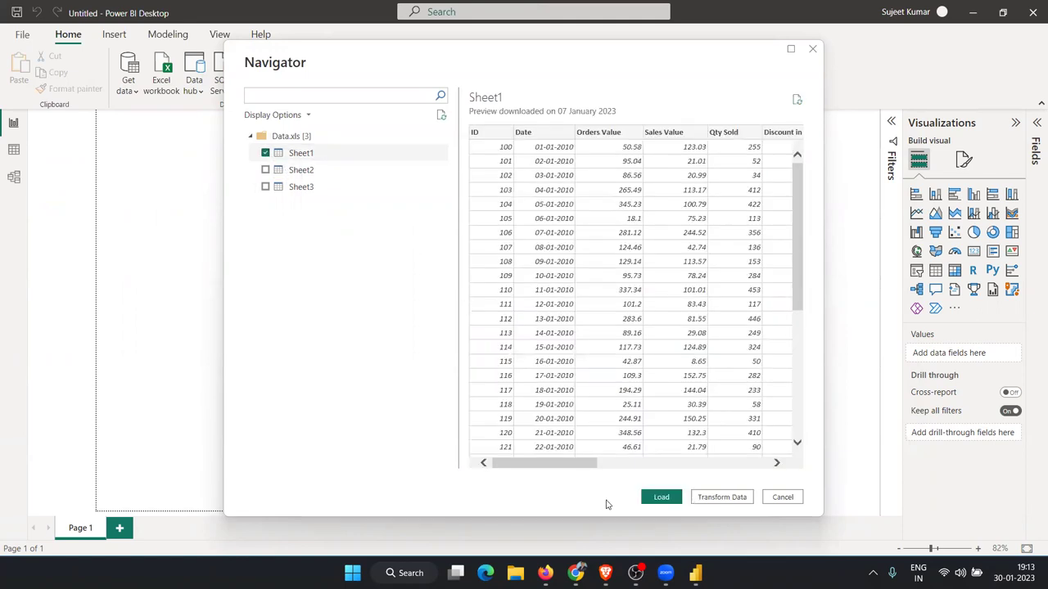
pyautogui.moveTo(664, 573)
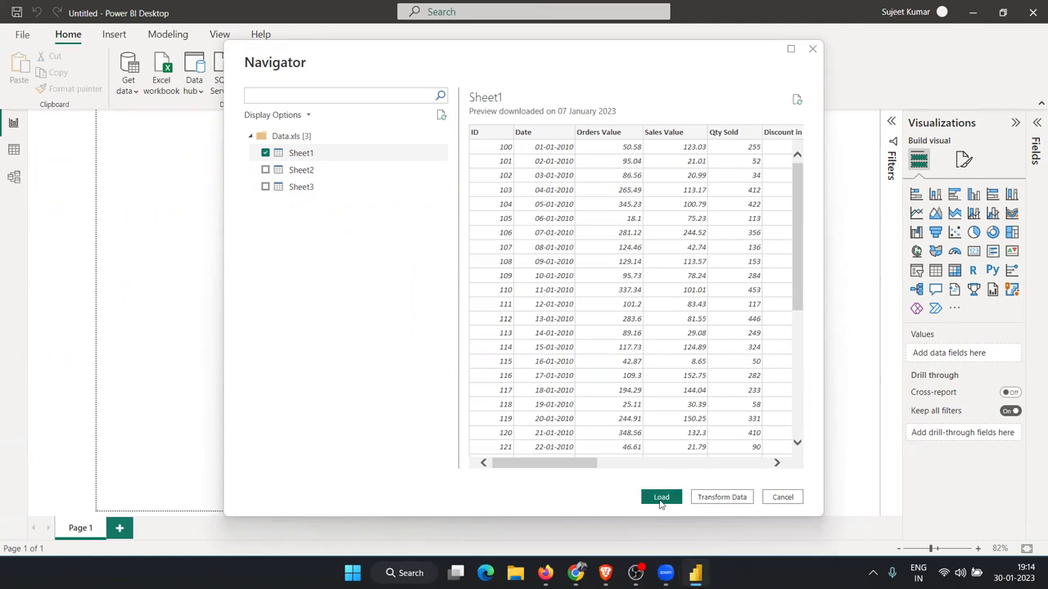
pyautogui.click(662, 501)
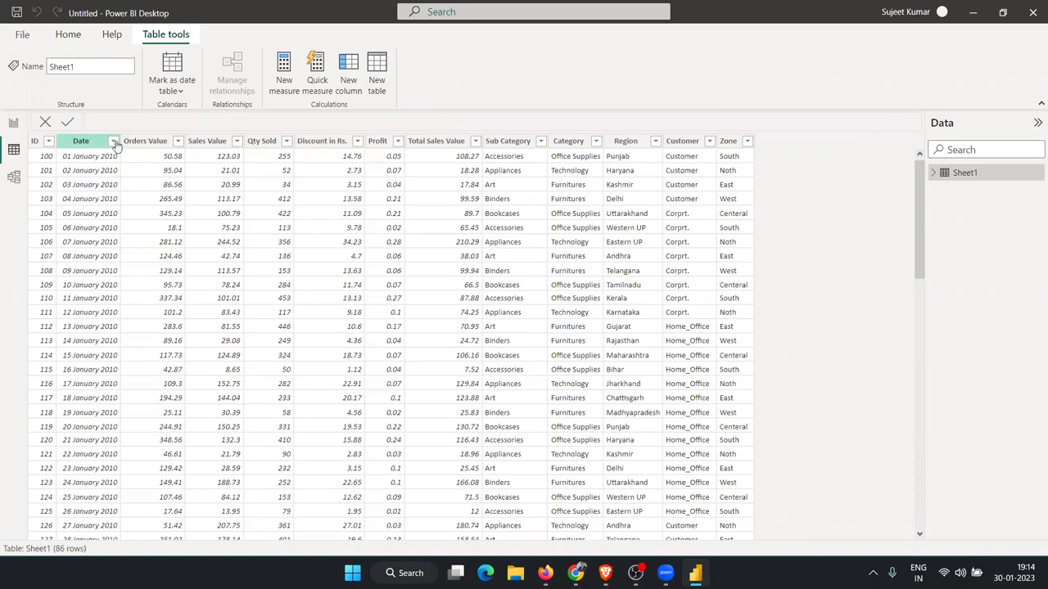
pyautogui.click(131, 145)
pyautogui.click(131, 144)
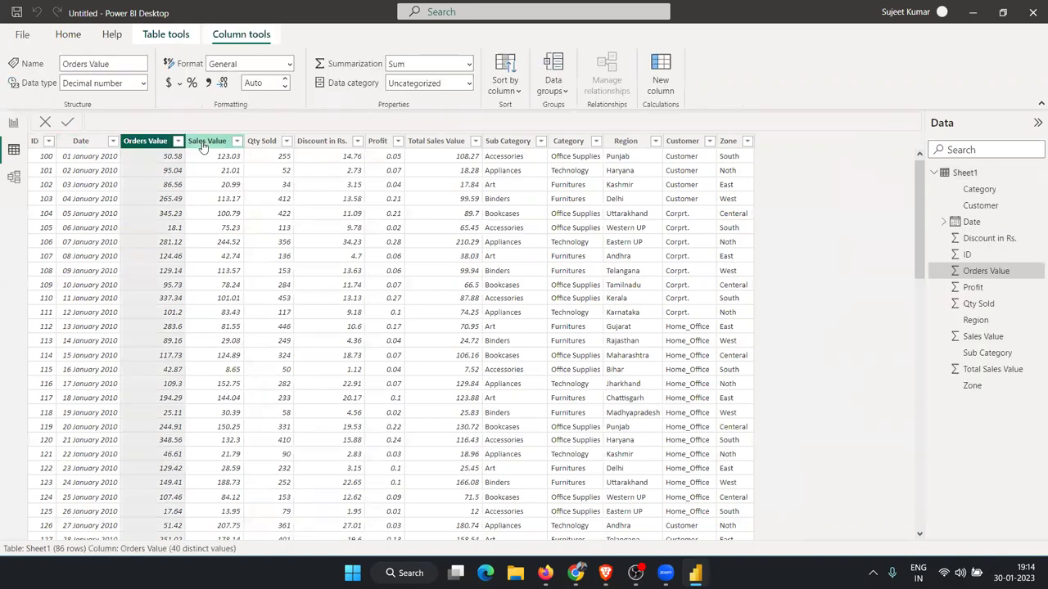
pyautogui.click(203, 145)
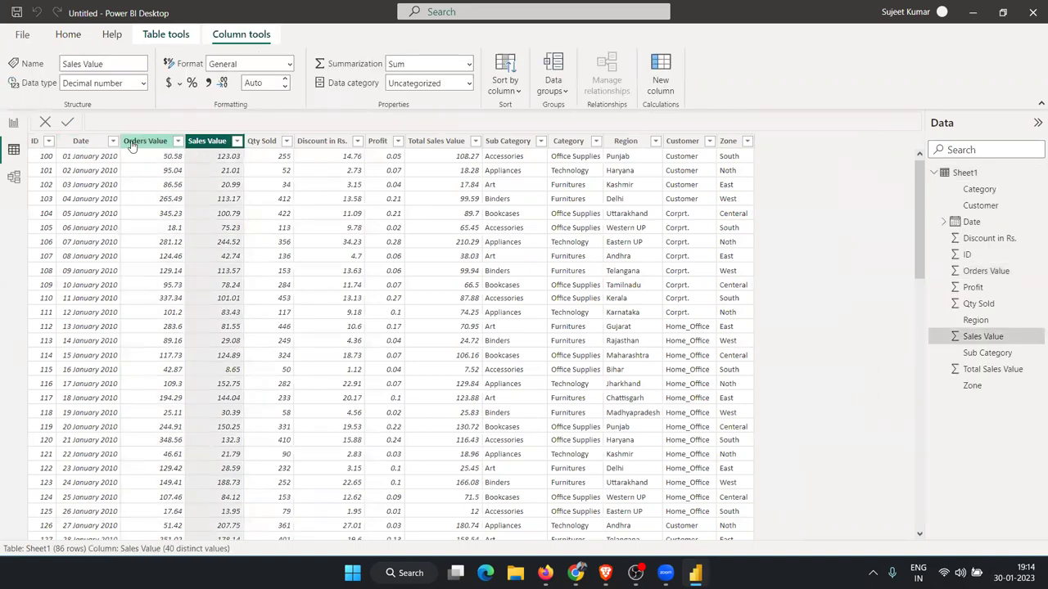
pyautogui.click(131, 145)
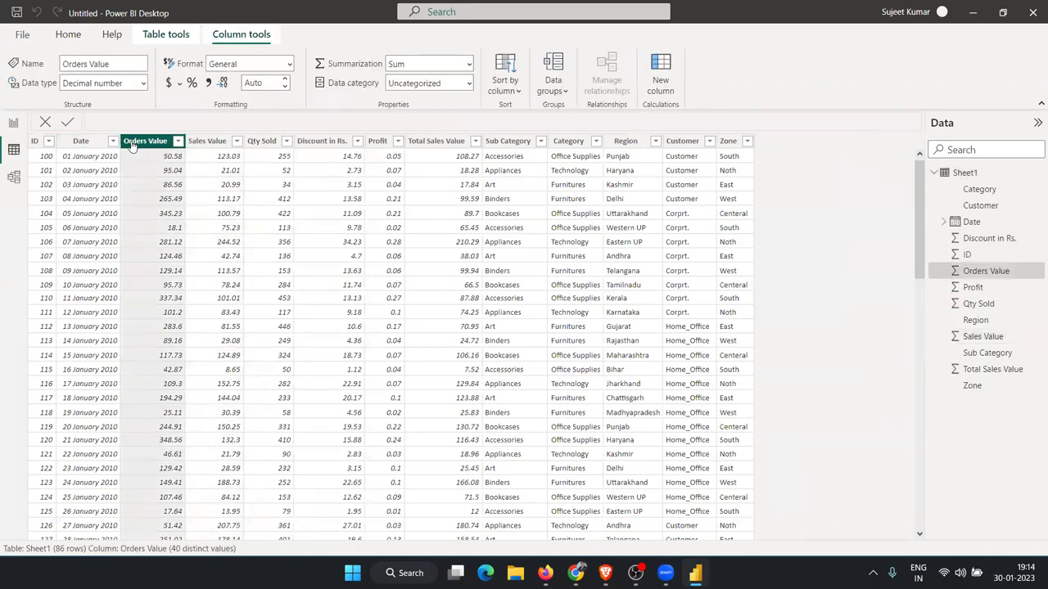
pyautogui.click(215, 145)
pyautogui.click(262, 143)
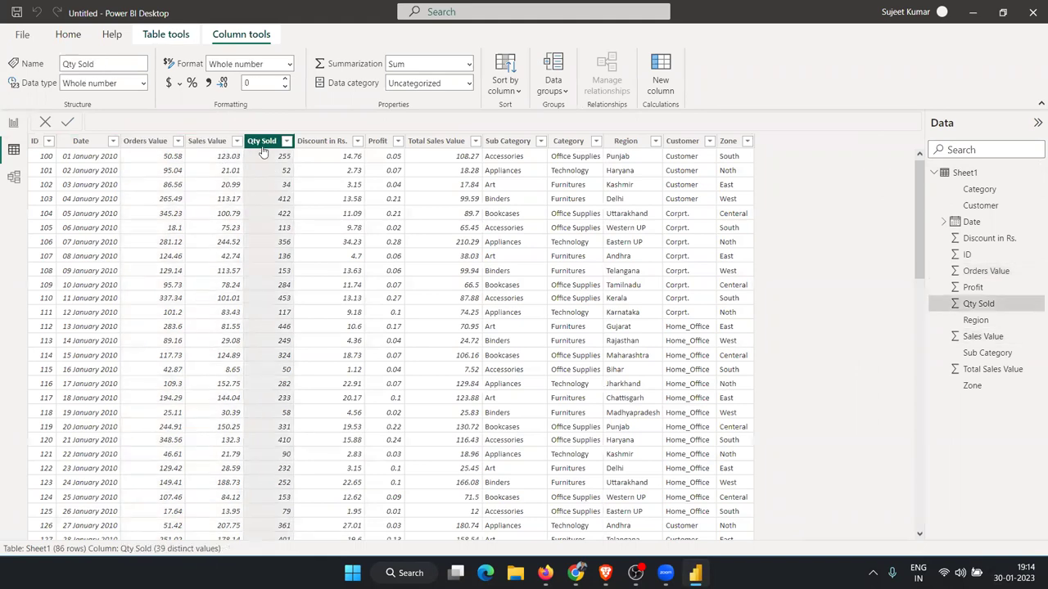
pyautogui.click(334, 144)
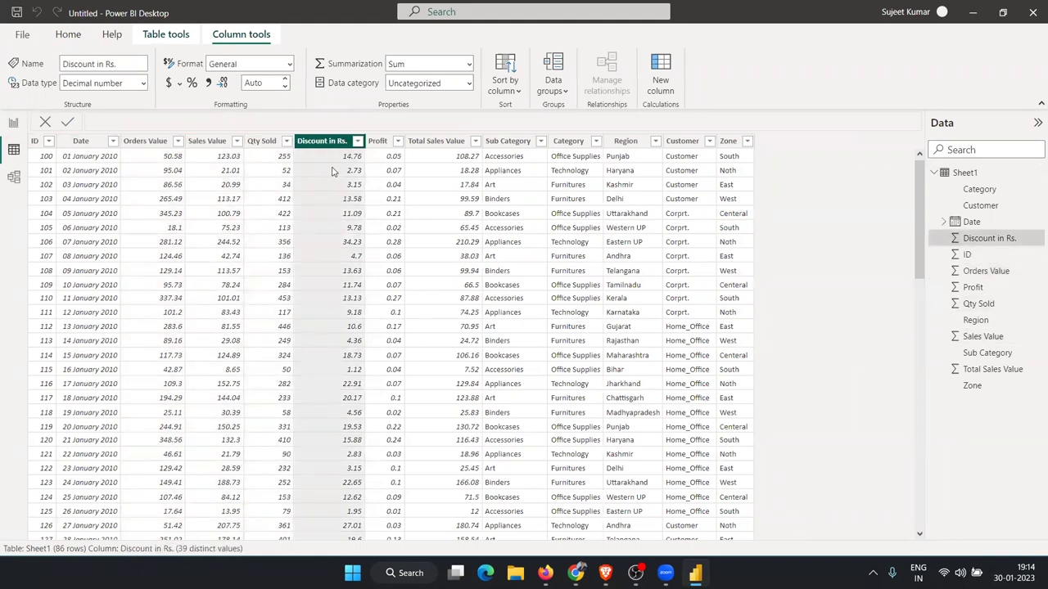
pyautogui.click(375, 145)
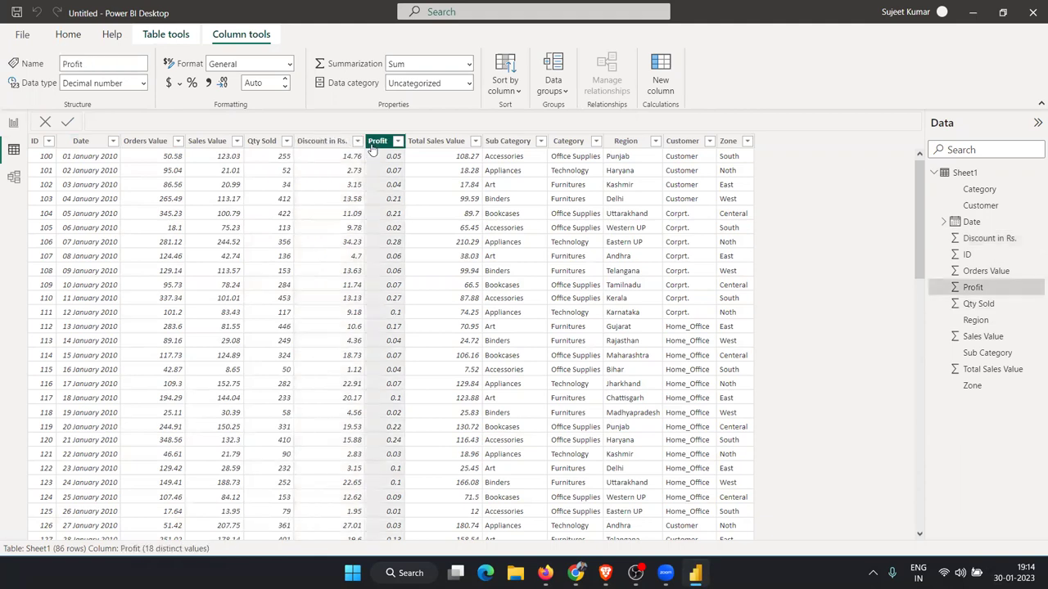
pyautogui.click(425, 144)
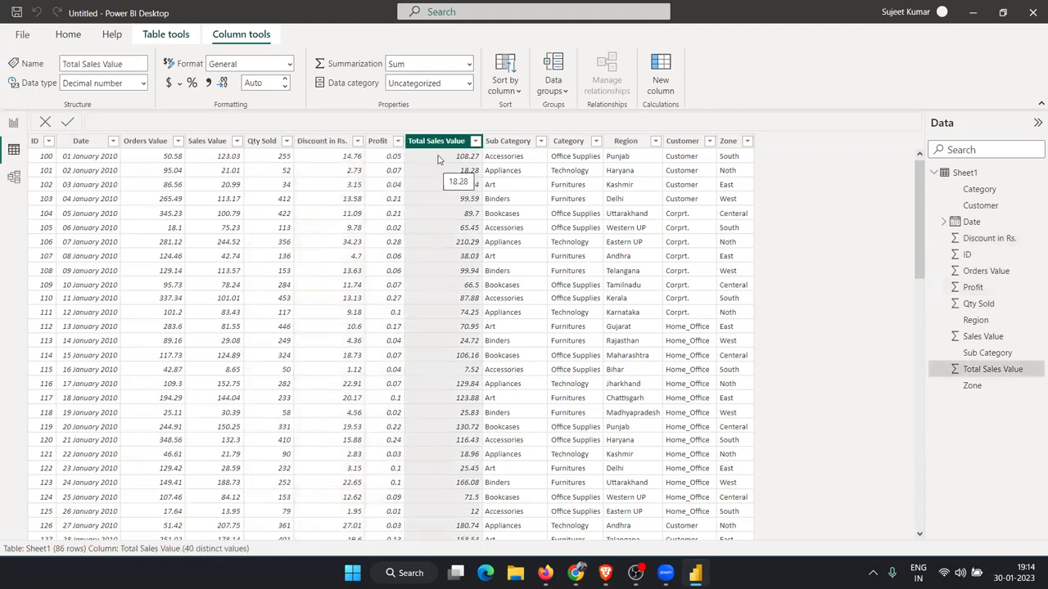
pyautogui.click(517, 146)
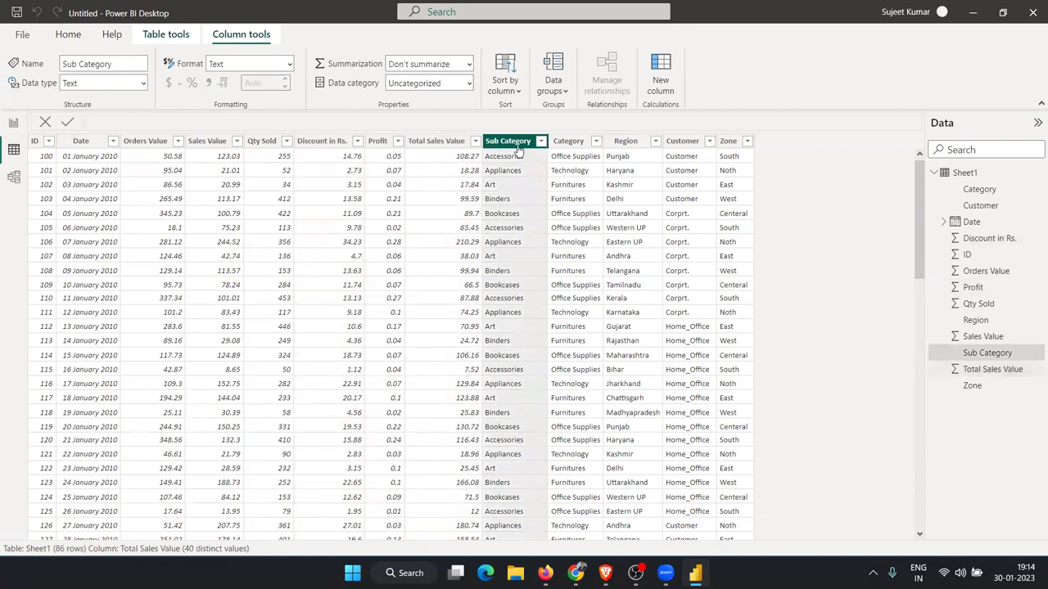
pyautogui.click(576, 144)
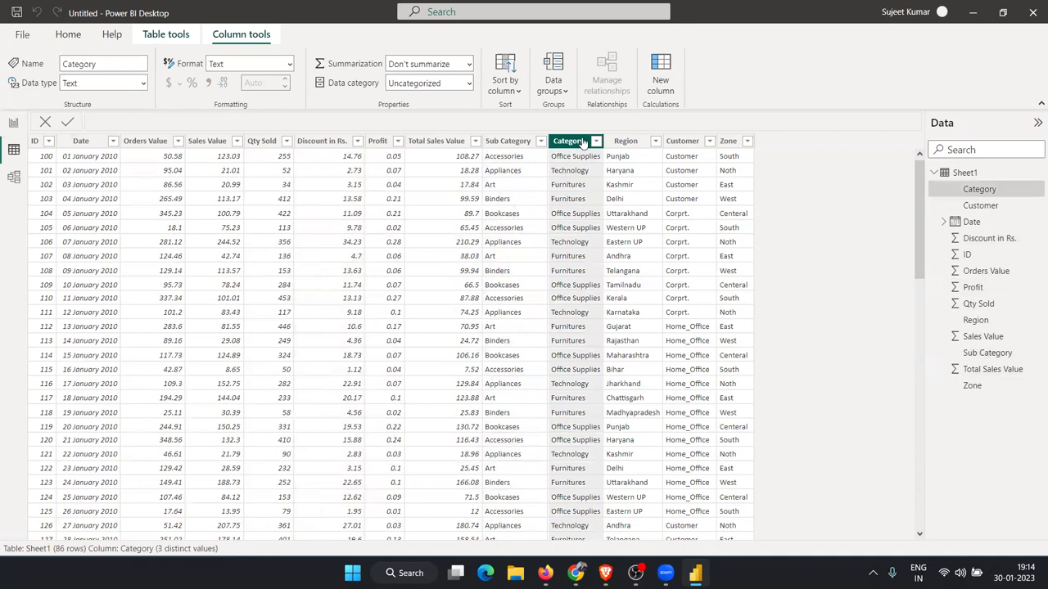
pyautogui.click(626, 143)
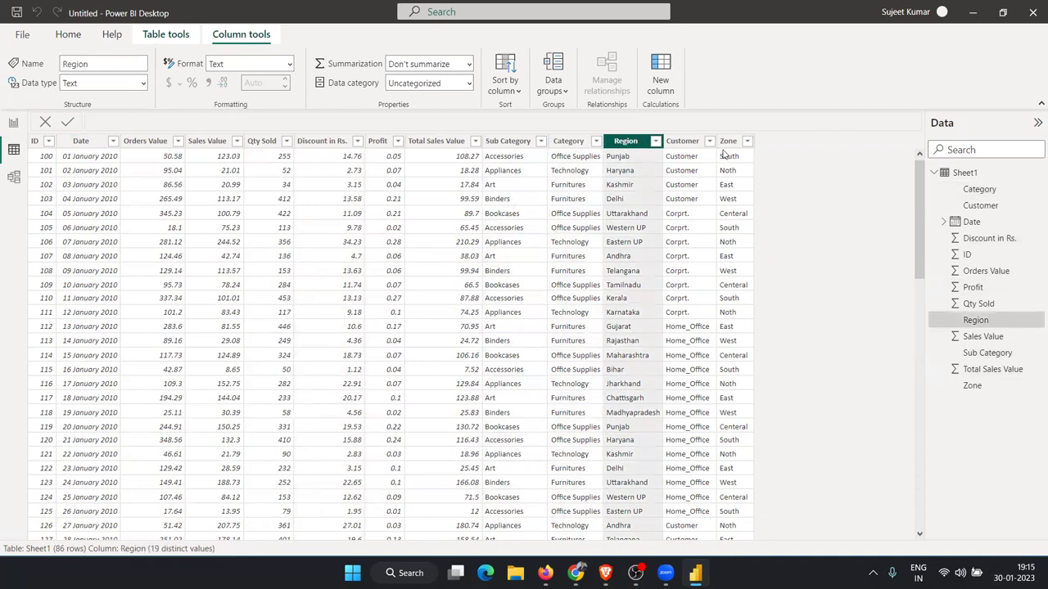
pyautogui.click(676, 145)
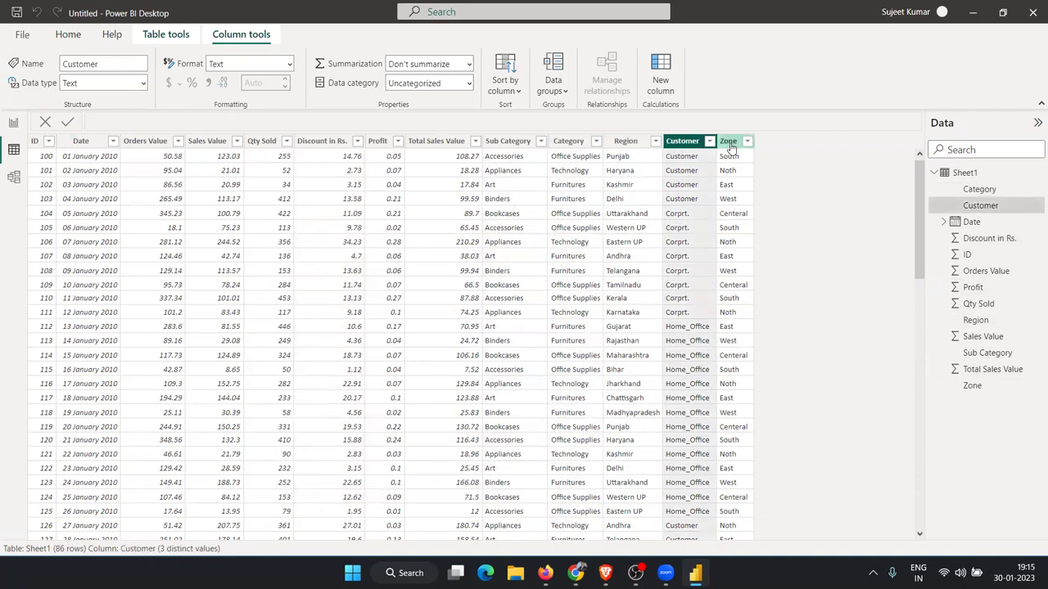
pyautogui.click(730, 143)
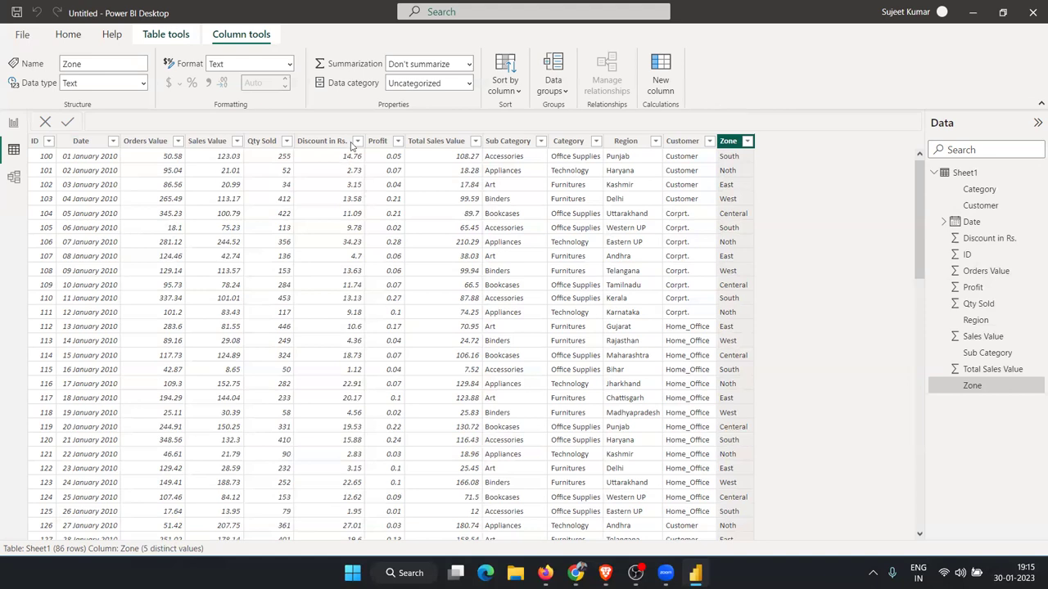
# Select the Profit and Total Sales Value columns in the sales table.
pyautogui.click(378, 141)
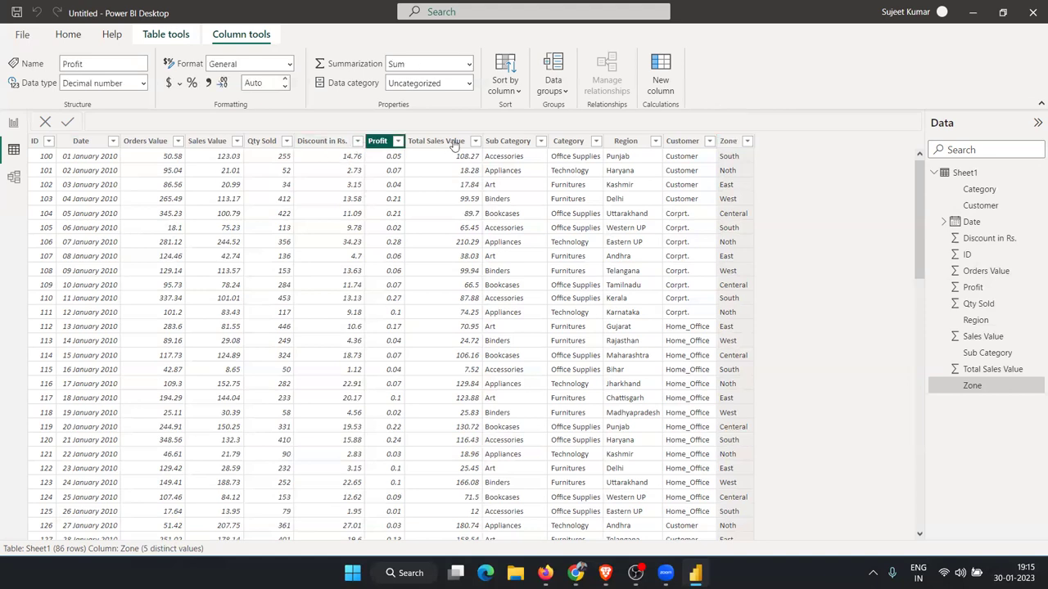
pyautogui.click(453, 142)
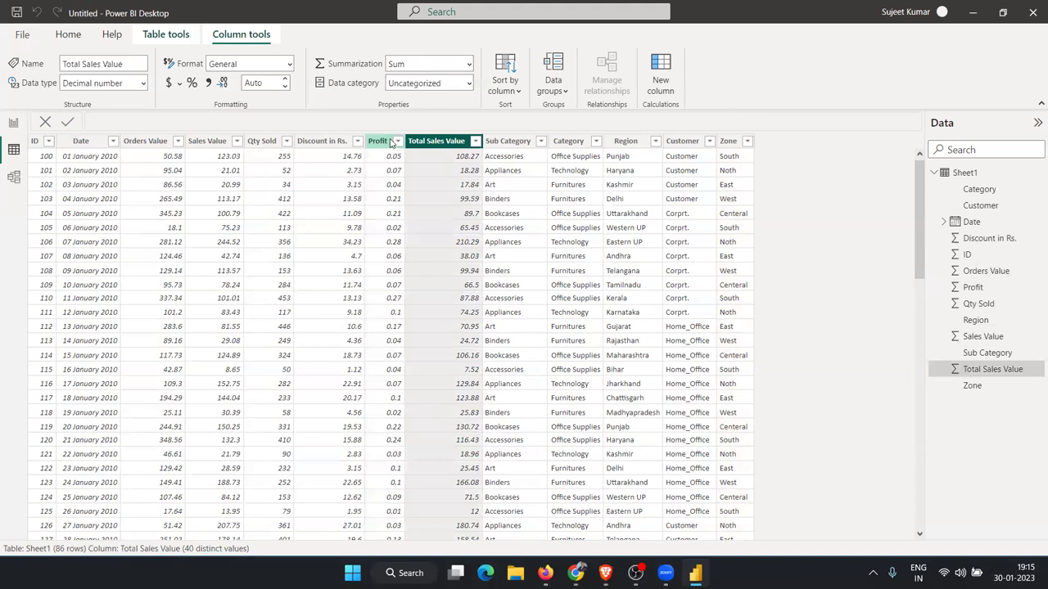
pyautogui.click(378, 141)
pyautogui.click(456, 170)
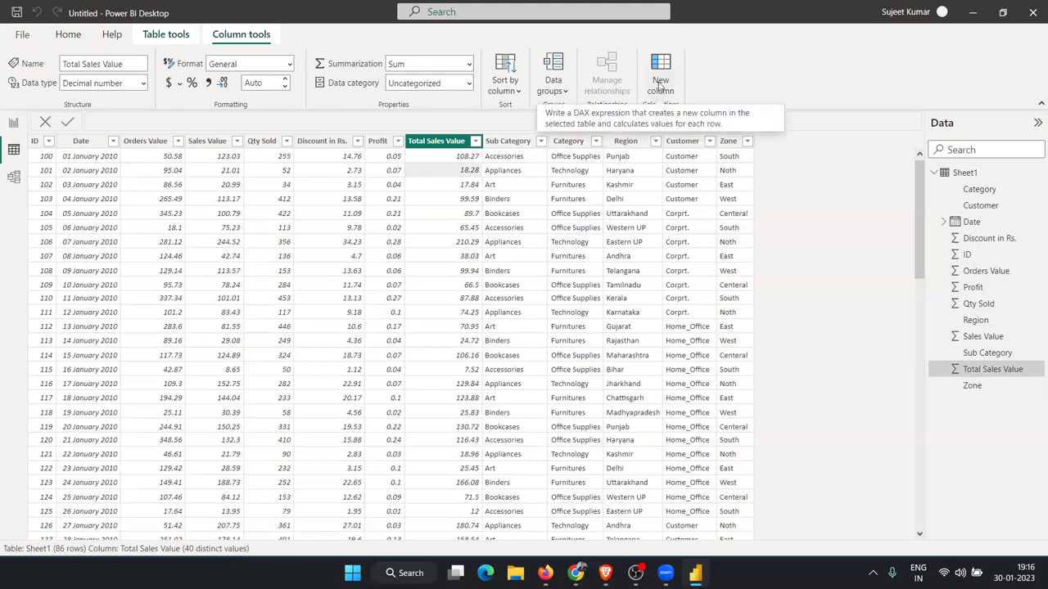
# Create a new calculated column and name it Profit_Amt.
pyautogui.click(660, 84)
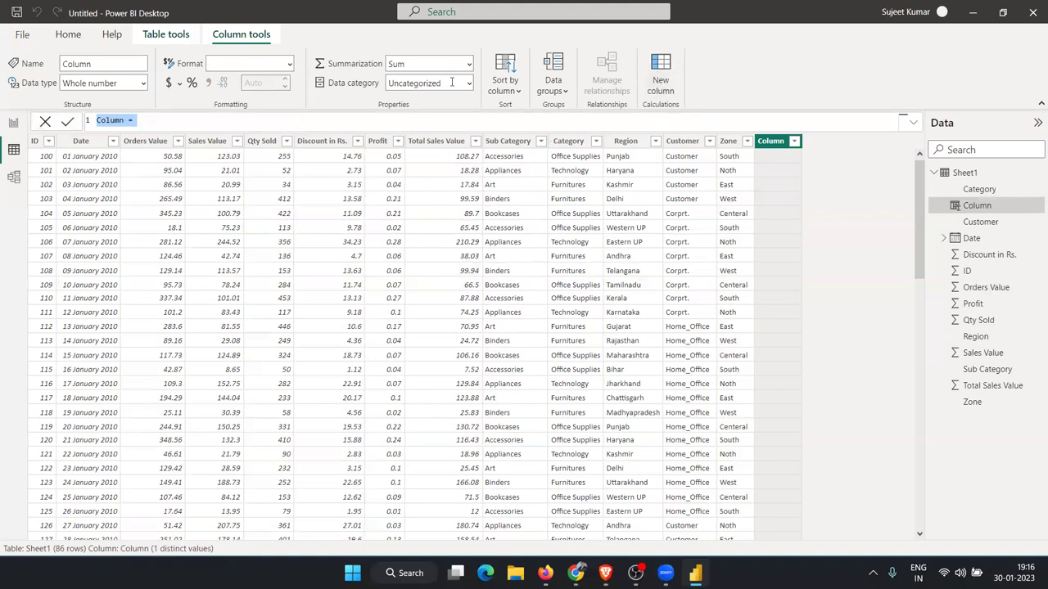
pyautogui.doubleClick(102, 120)
pyautogui.write('Profit_AMtr')
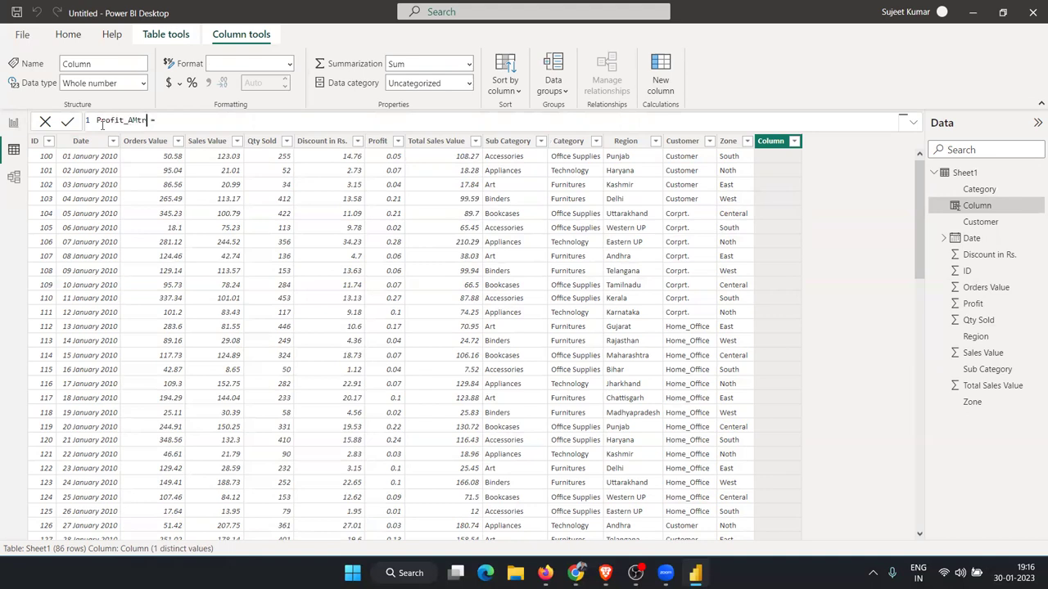
pyautogui.press('BackSpace')
pyautogui.press('BackSpace')
pyautogui.press('BackSpace')
pyautogui.write('mt')
# Enter the formula Sheet1[Profit]*Sheet1[Total Sales Value] with autocomplete and commit it.
pyautogui.click(179, 121)
pyautogui.write('pro')
pyautogui.press('Down')
pyautogui.press('Down')
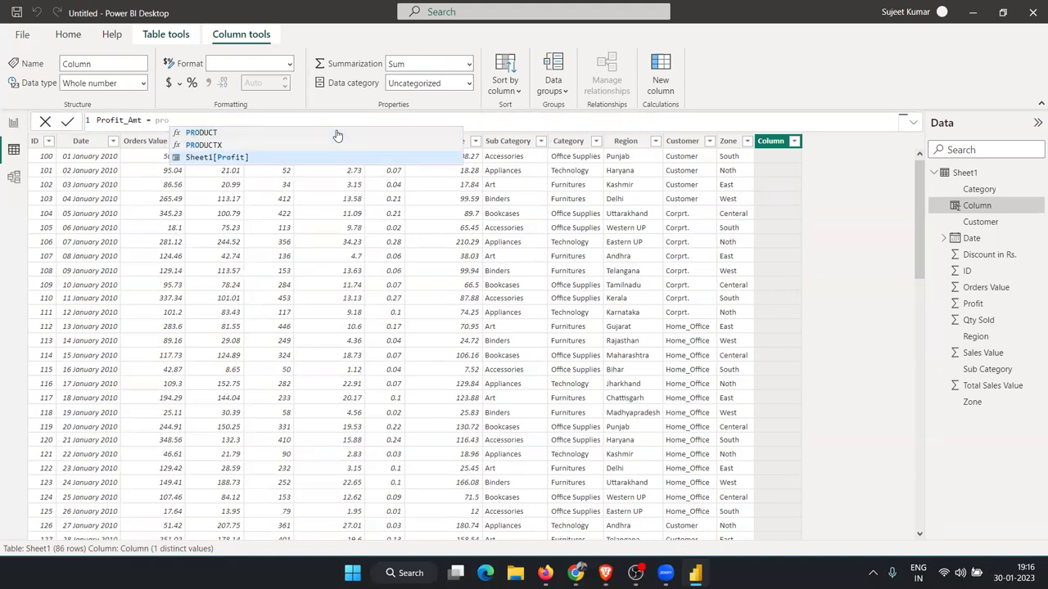
pyautogui.press('Tab')
pyautogui.write('*')
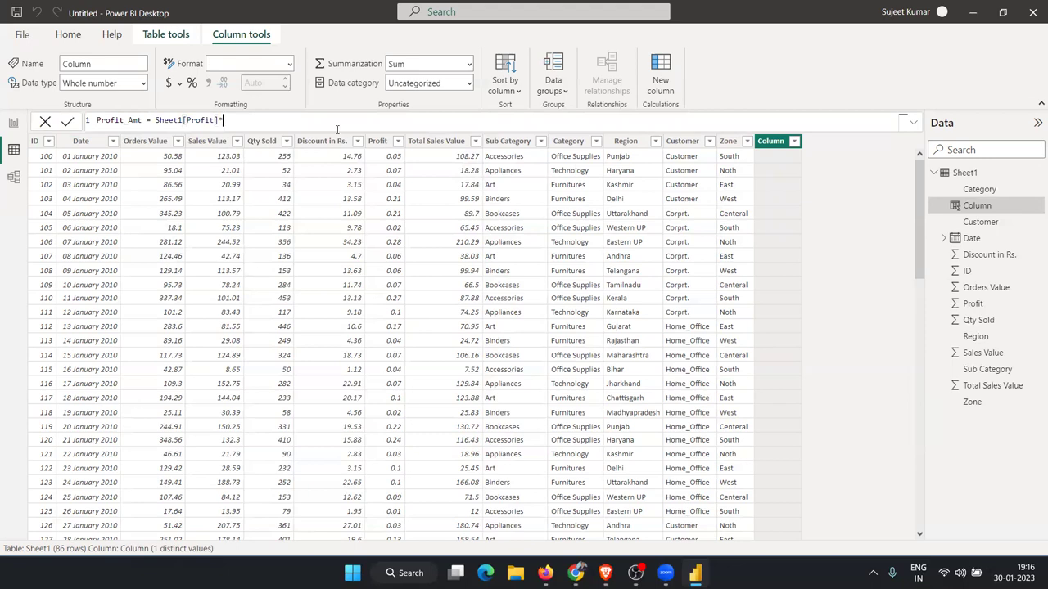
pyautogui.write('tota')
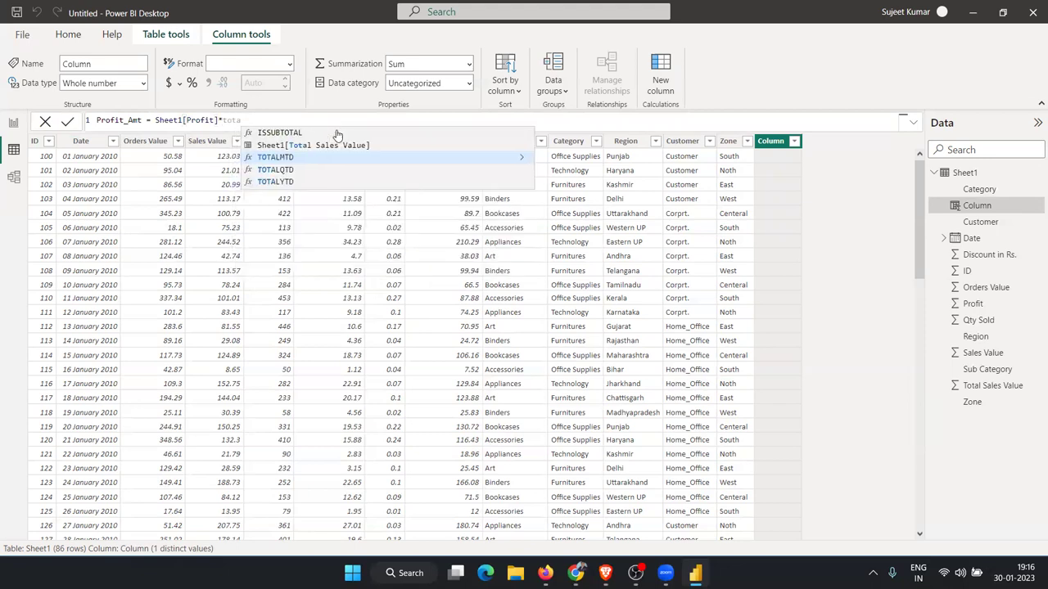
pyautogui.press('Tab')
pyautogui.press('Return')
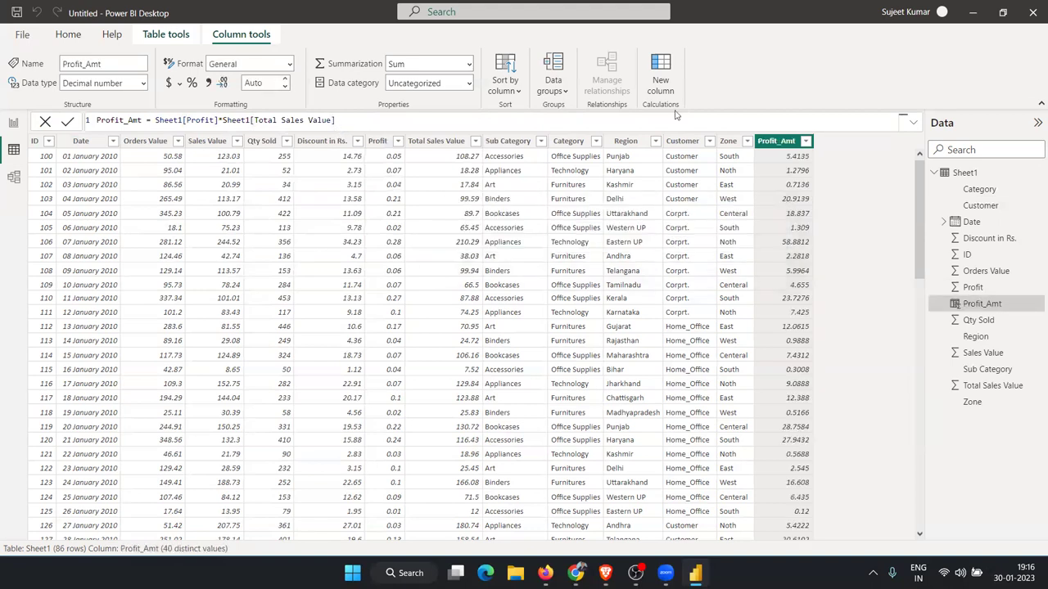
# Review the Profit_Amt column's formula expression.
pyautogui.click(121, 235)
pyautogui.scroll(-7, 123, 368)
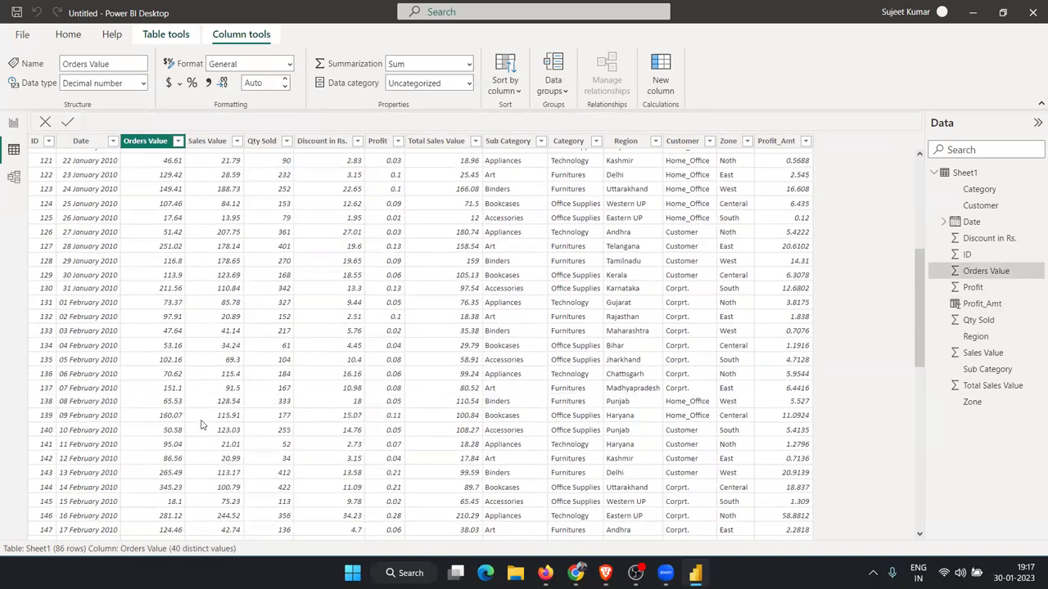
pyautogui.scroll(4, 200, 424)
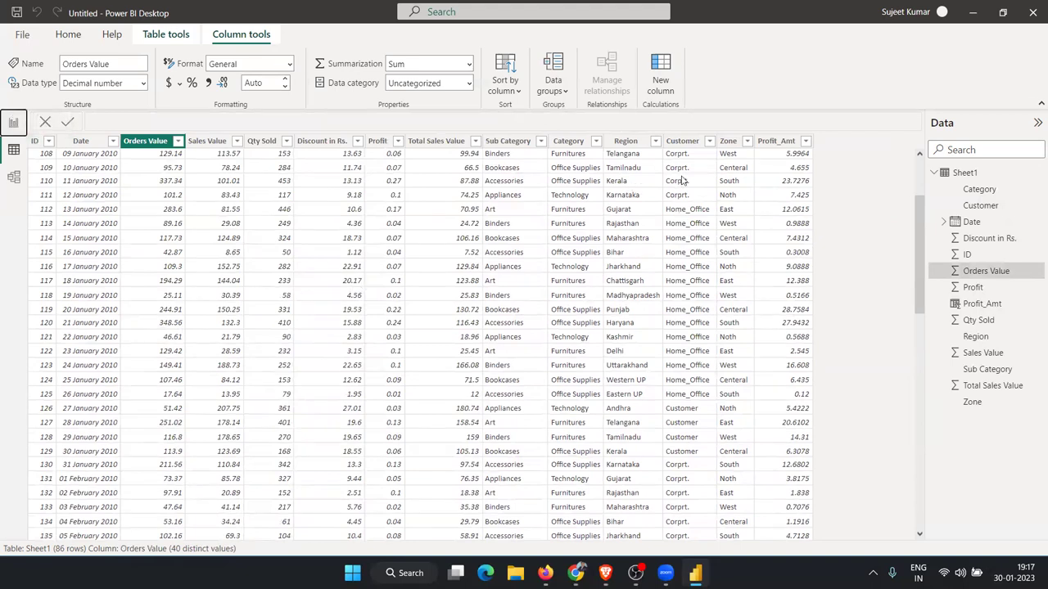
pyautogui.click(780, 155)
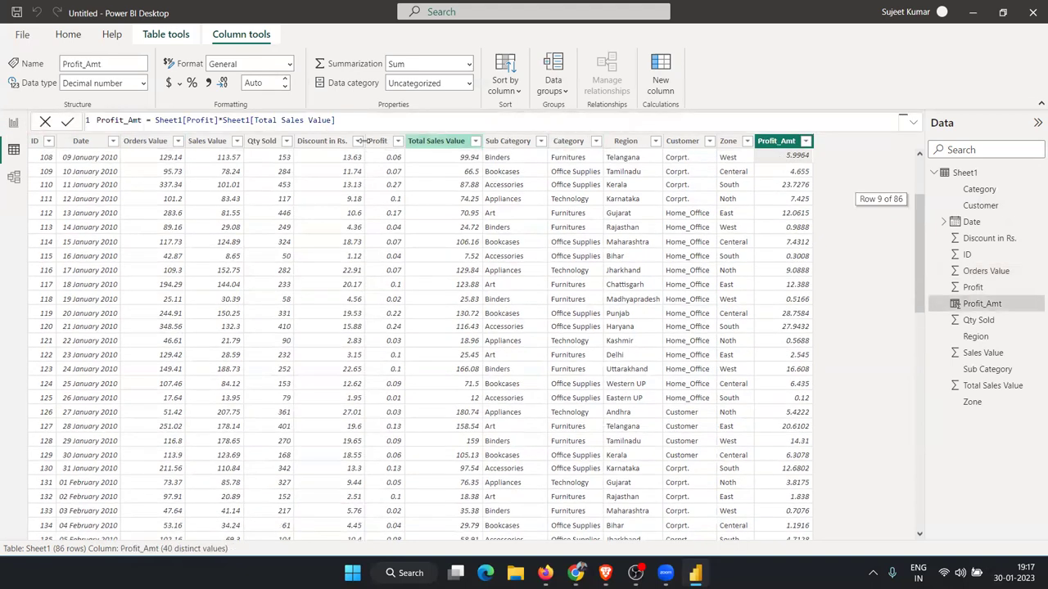
pyautogui.moveTo(355, 122); pyautogui.dragTo(156, 120)
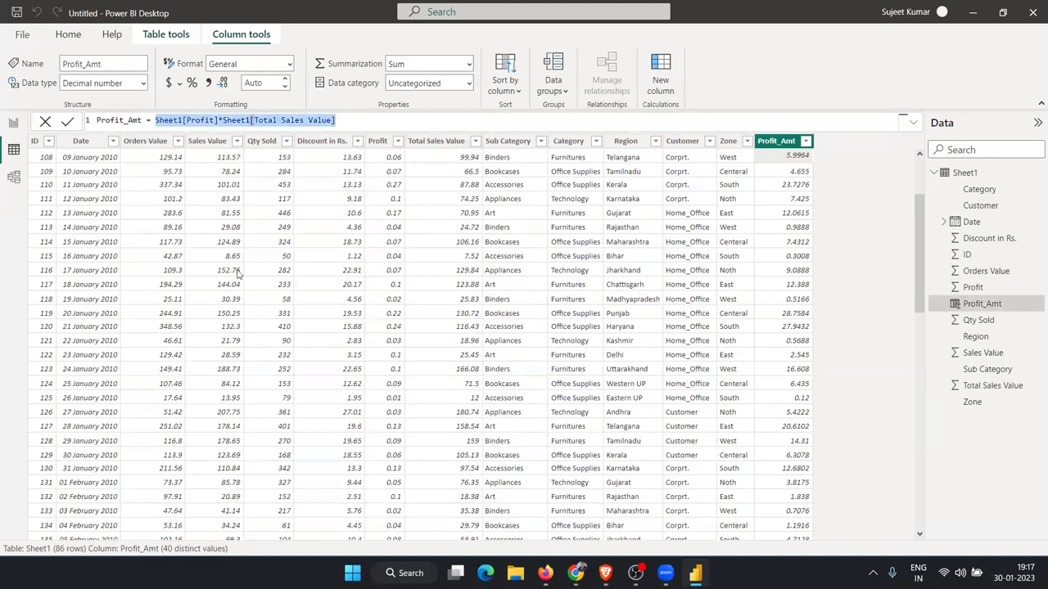
# Format the Profit column as Percentage, showing values like 5.00% and 21.00%.
pyautogui.click(379, 142)
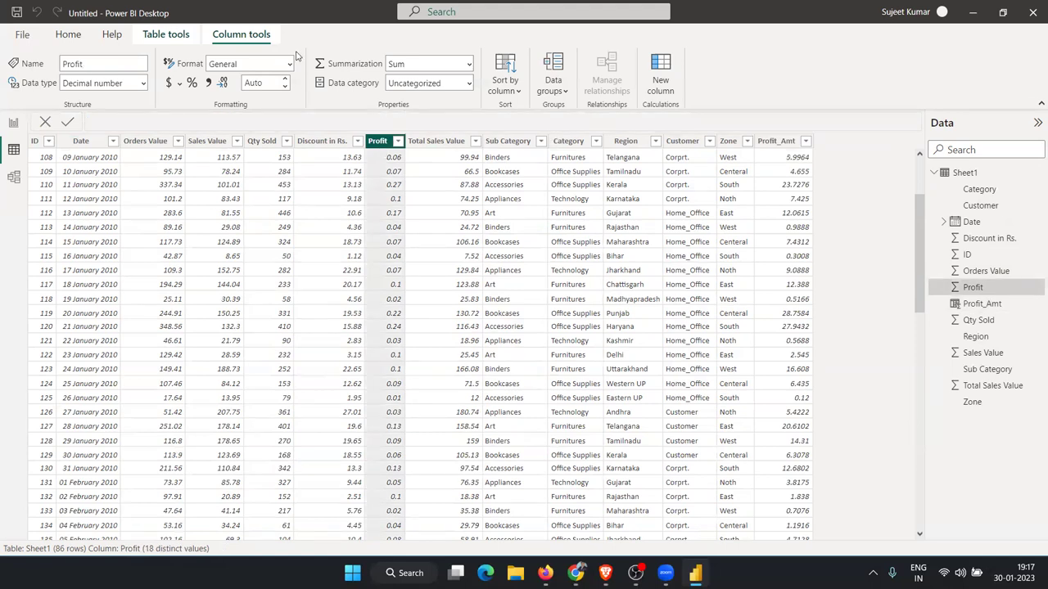
pyautogui.click(192, 82)
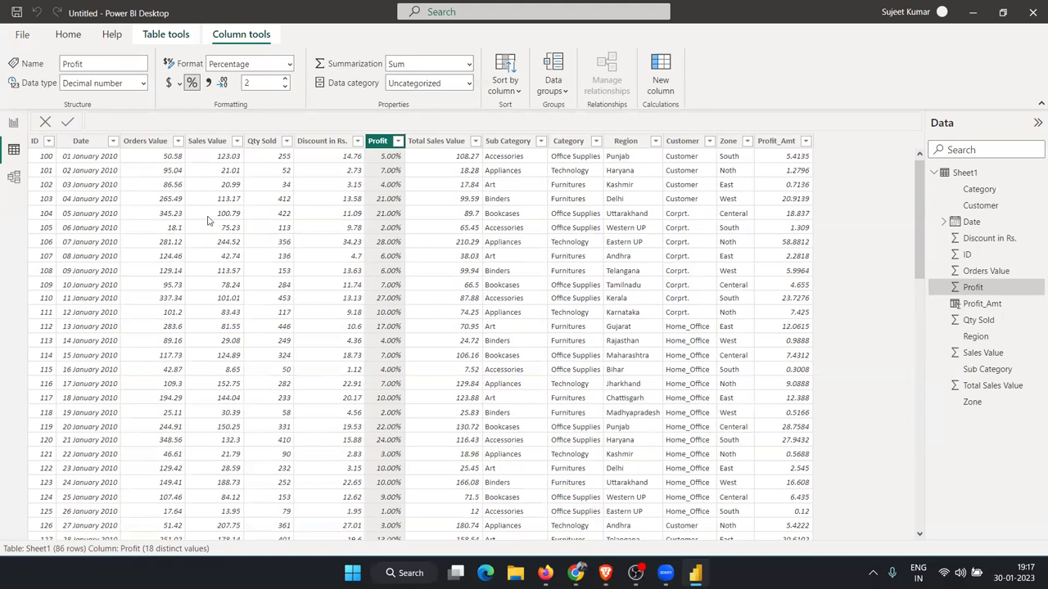
pyautogui.click(275, 227)
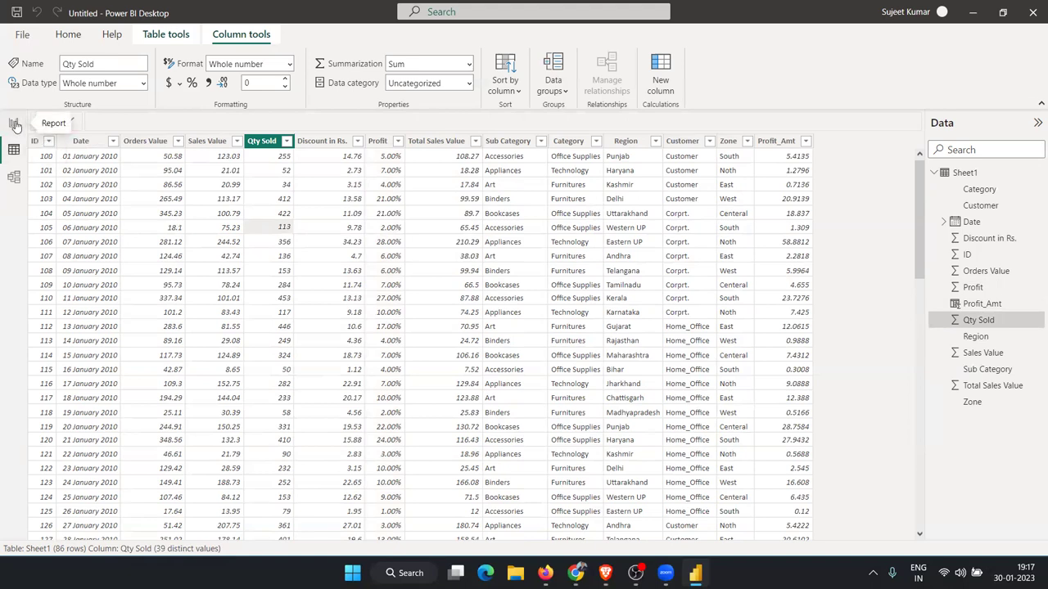
pyautogui.click(13, 122)
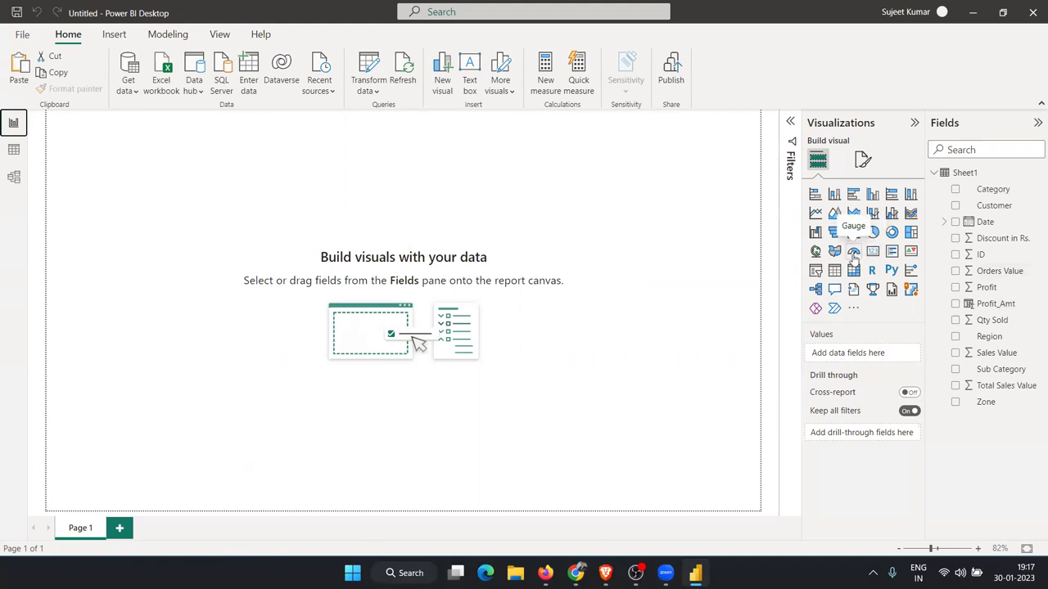
# Add a gauge of Sum of Total Sales Value (7.03K) and nudge it into place.
pyautogui.click(853, 254)
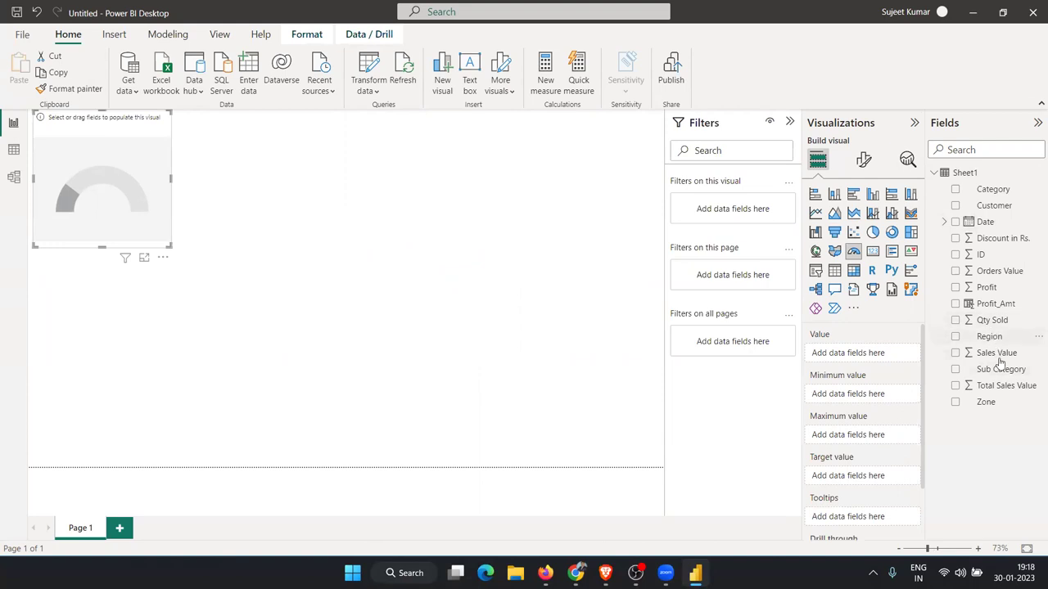
pyautogui.moveTo(1006, 391); pyautogui.dragTo(111, 200)
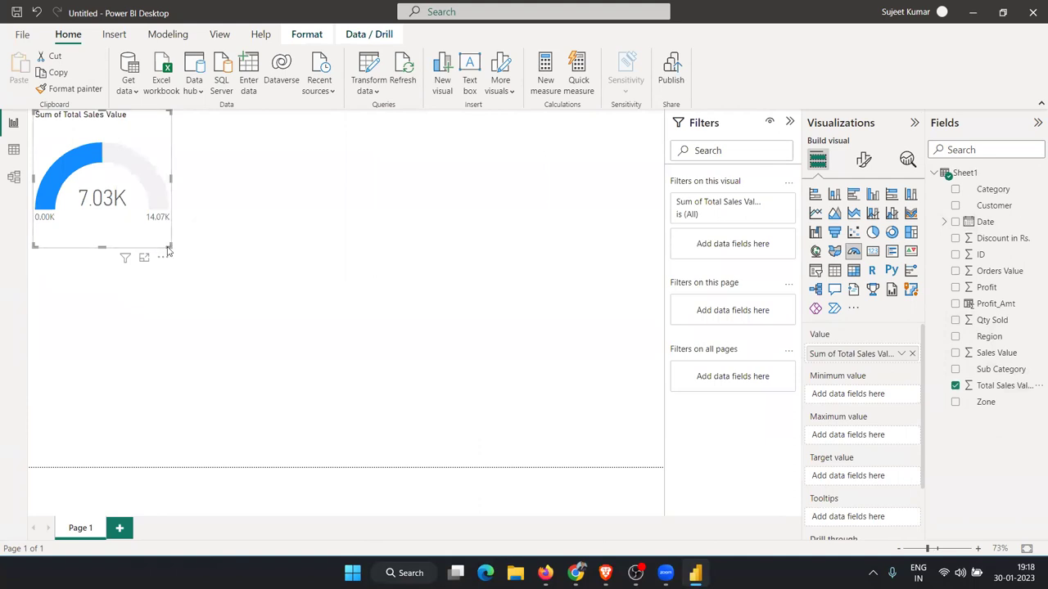
pyautogui.moveTo(166, 219); pyautogui.dragTo(159, 197)
pyautogui.moveTo(69, 147)
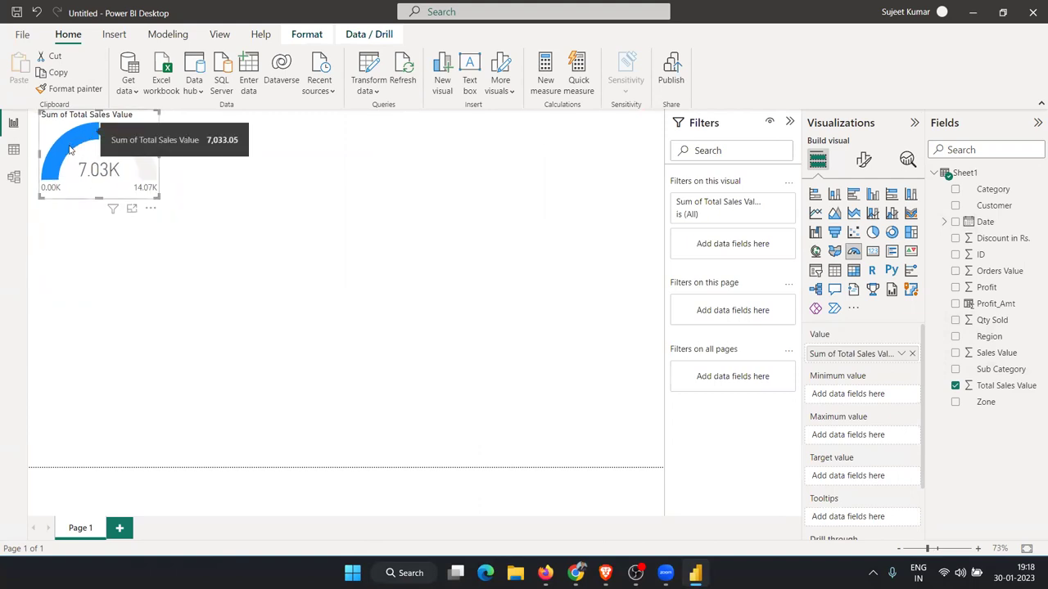
pyautogui.click(276, 174)
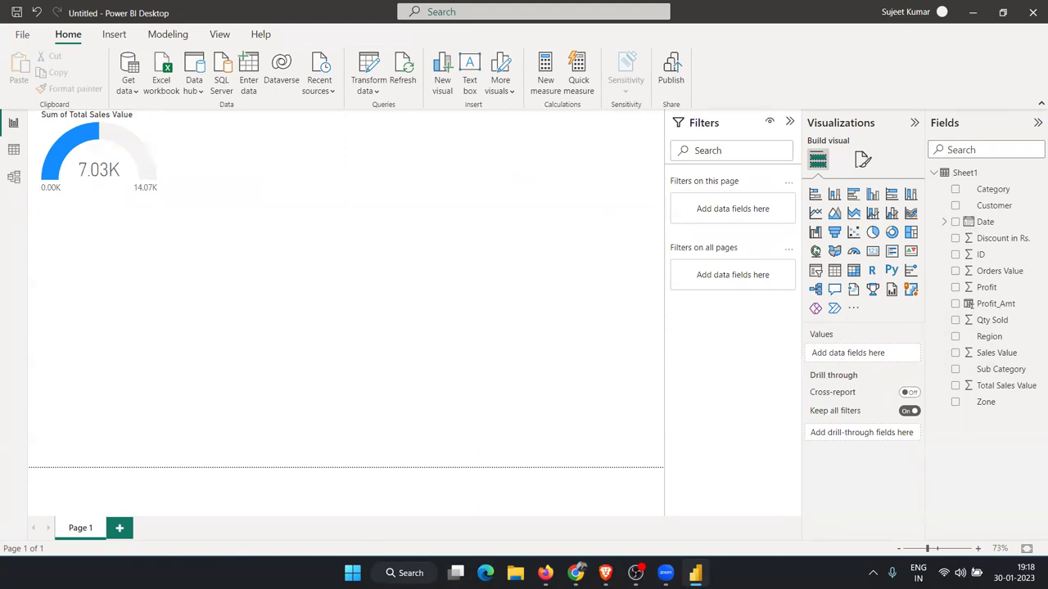
# Add a Sum of Profit_Amt gauge (804.07) sized into the page's top-right corner.
pyautogui.click(853, 251)
pyautogui.moveTo(125, 255); pyautogui.dragTo(678, 134)
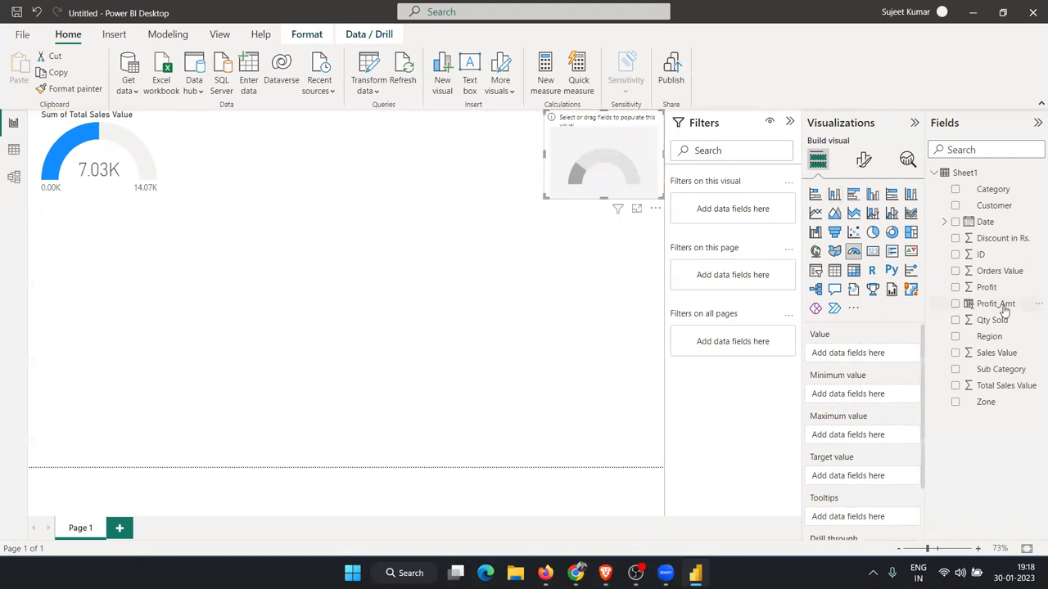
pyautogui.moveTo(1003, 306)
pyautogui.mouseDown()
pyautogui.moveTo(787, 222)
pyautogui.moveTo(643, 182)
pyautogui.mouseUp()
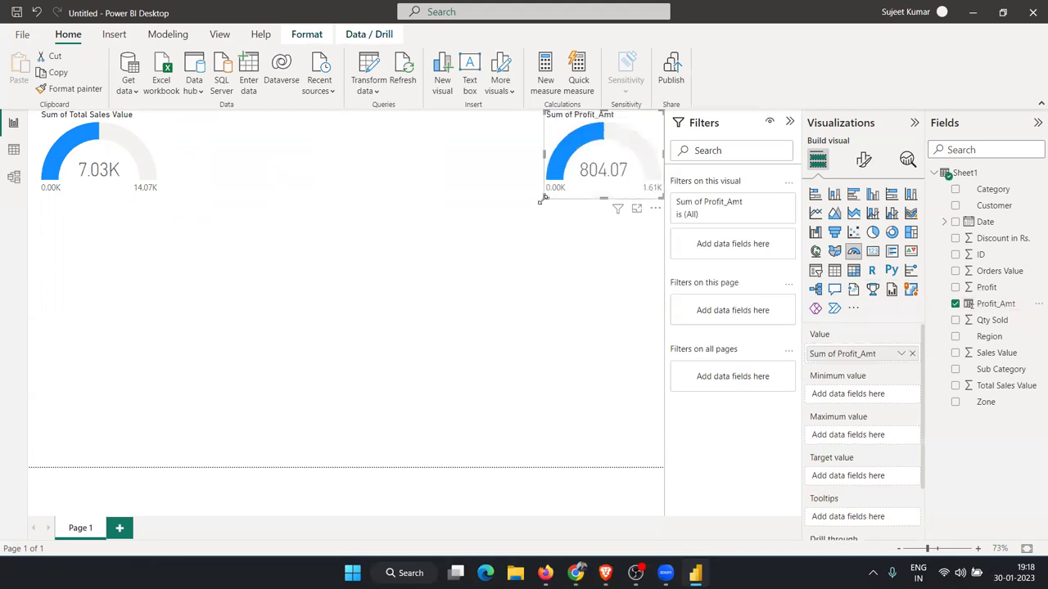
pyautogui.moveTo(541, 203); pyautogui.dragTo(548, 186)
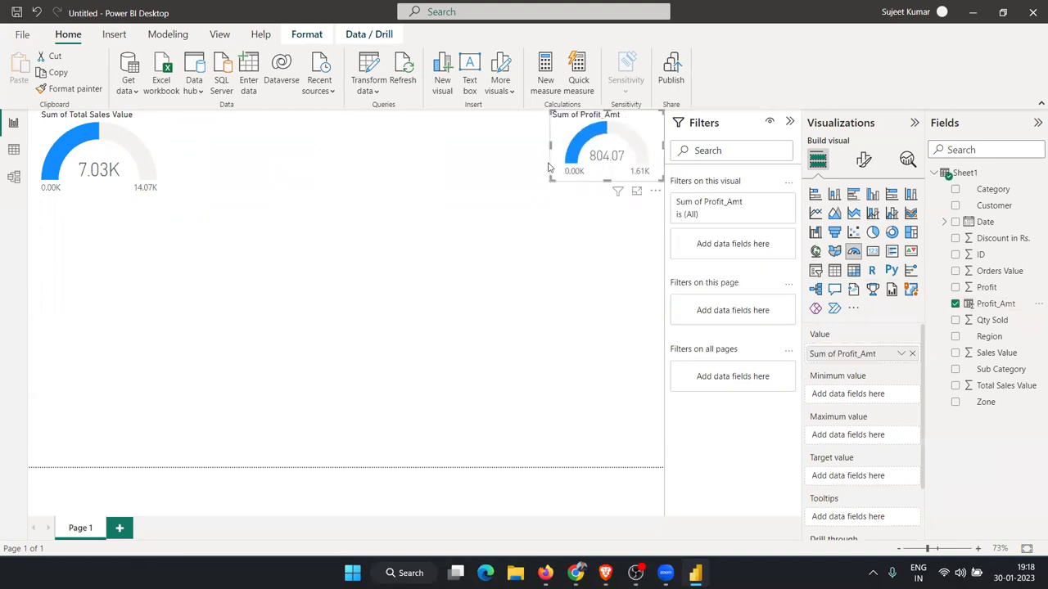
pyautogui.moveTo(567, 135); pyautogui.dragTo(381, 176)
# Shrink the Total Sales Value gauge and move it to the left edge.
pyautogui.click(126, 151)
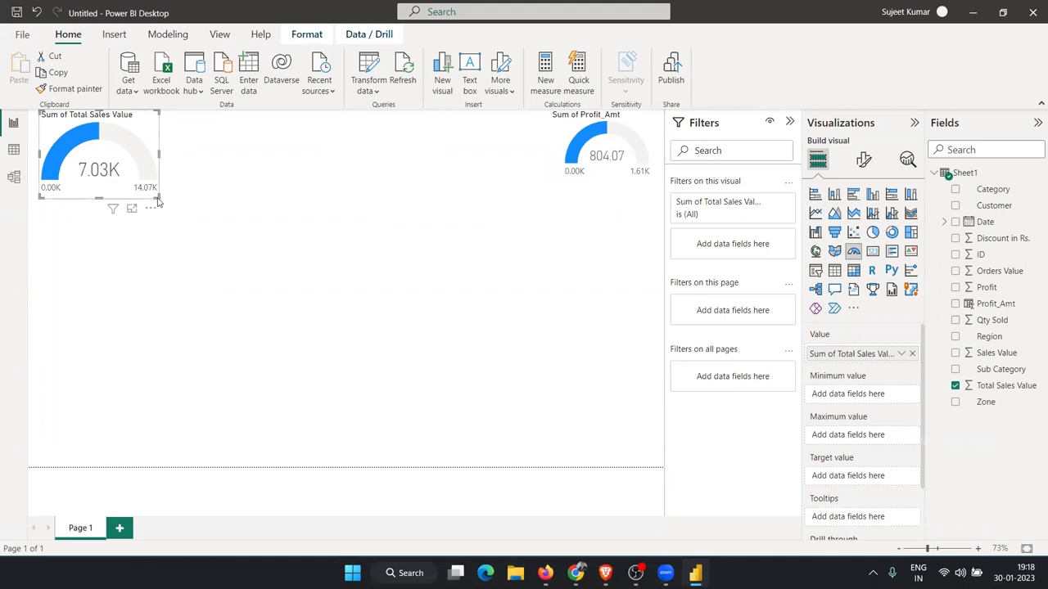
pyautogui.moveTo(155, 195); pyautogui.dragTo(131, 172)
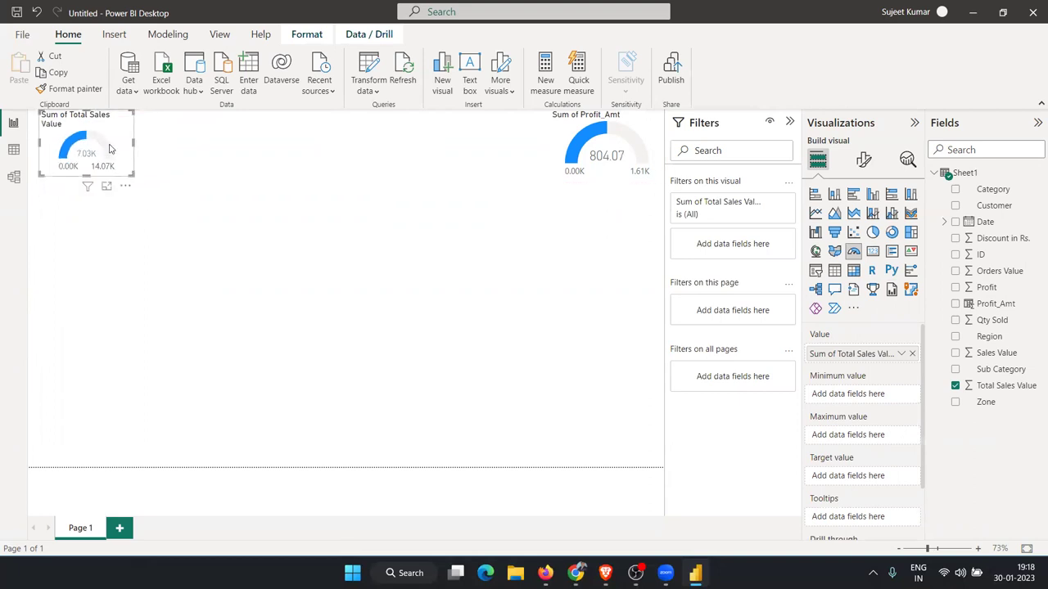
pyautogui.moveTo(115, 137); pyautogui.dragTo(106, 136)
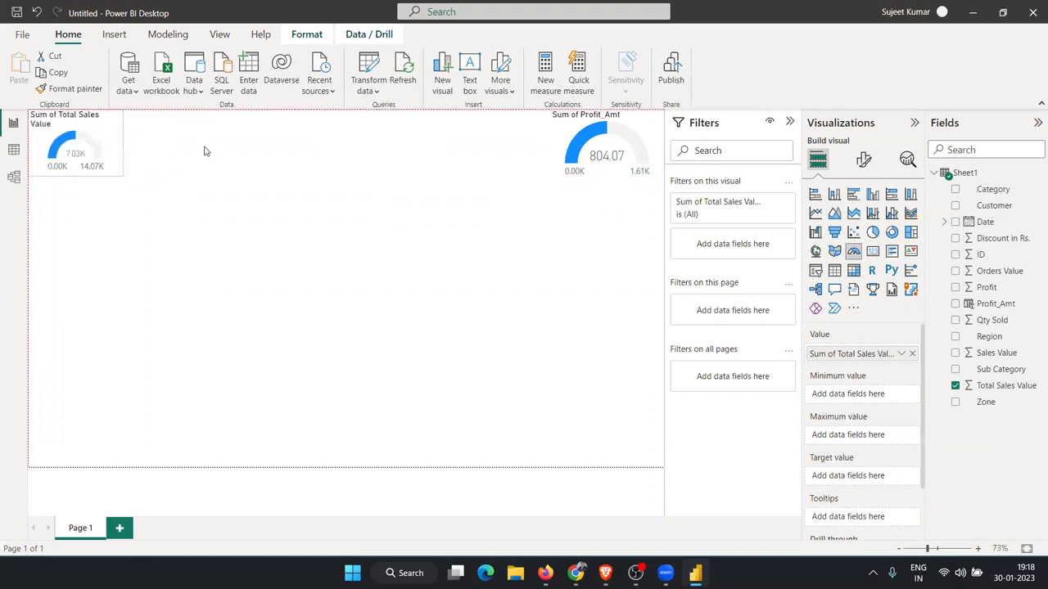
pyautogui.click(288, 167)
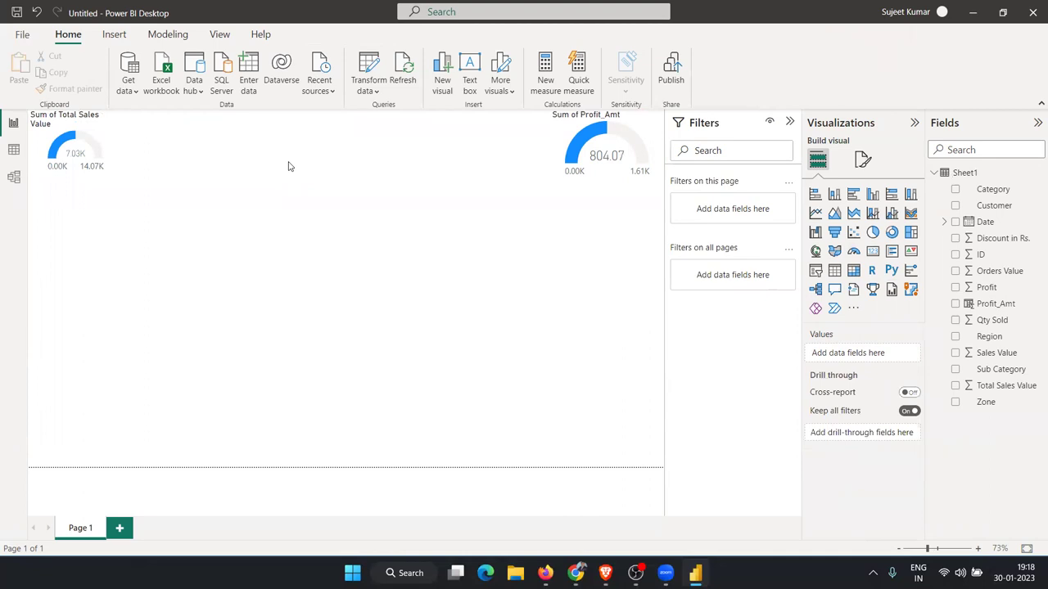
pyautogui.click(123, 168)
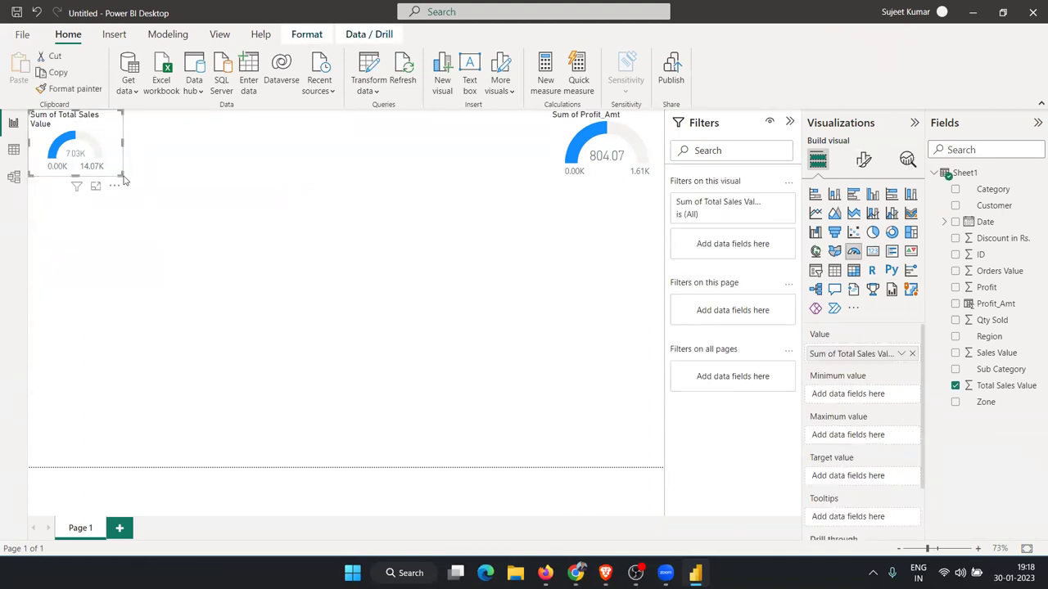
pyautogui.moveTo(125, 180); pyautogui.dragTo(130, 183)
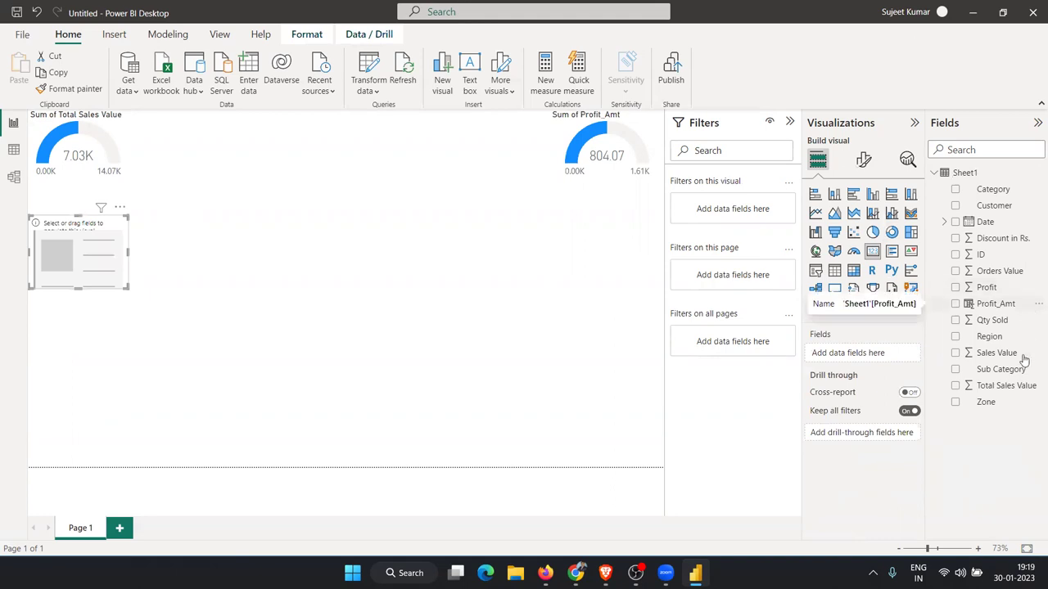
# Put Zone into a card showing 'Centeral', widen it, then delete that card.
pyautogui.moveTo(938, 406); pyautogui.dragTo(100, 279)
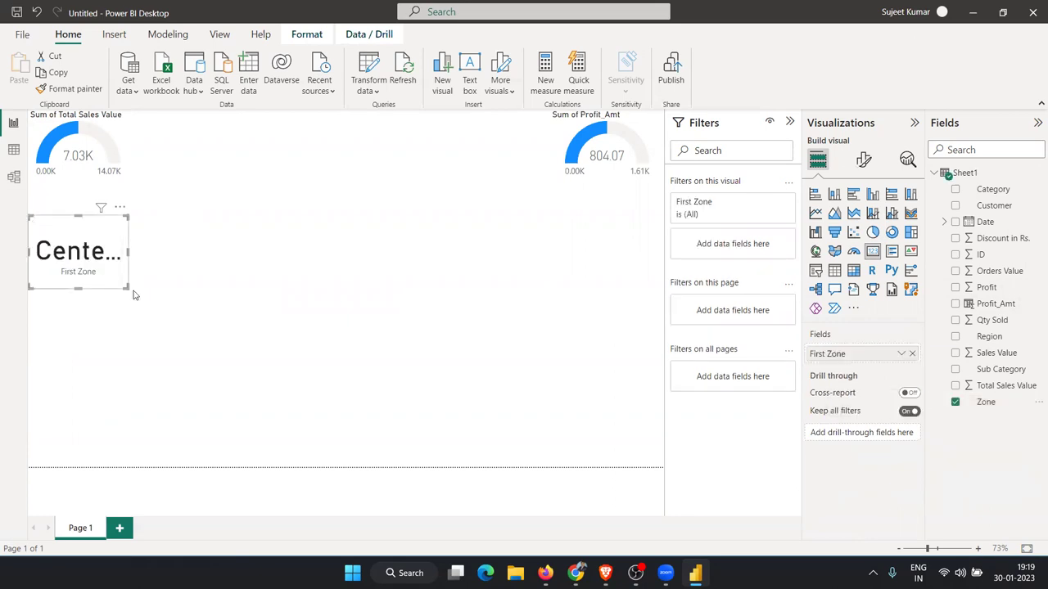
pyautogui.moveTo(129, 250); pyautogui.dragTo(175, 251)
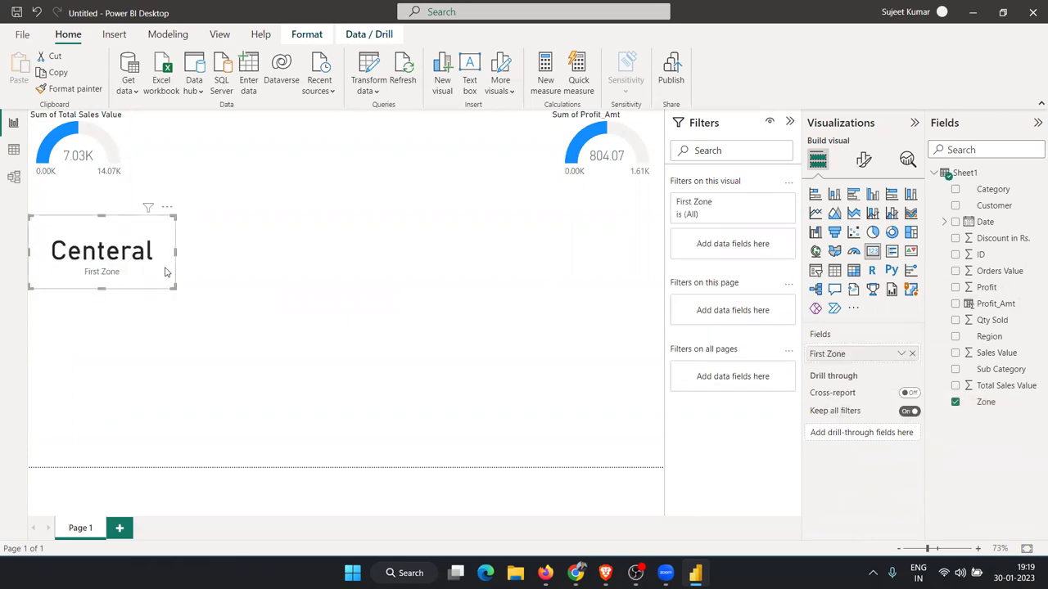
pyautogui.press('Delete')
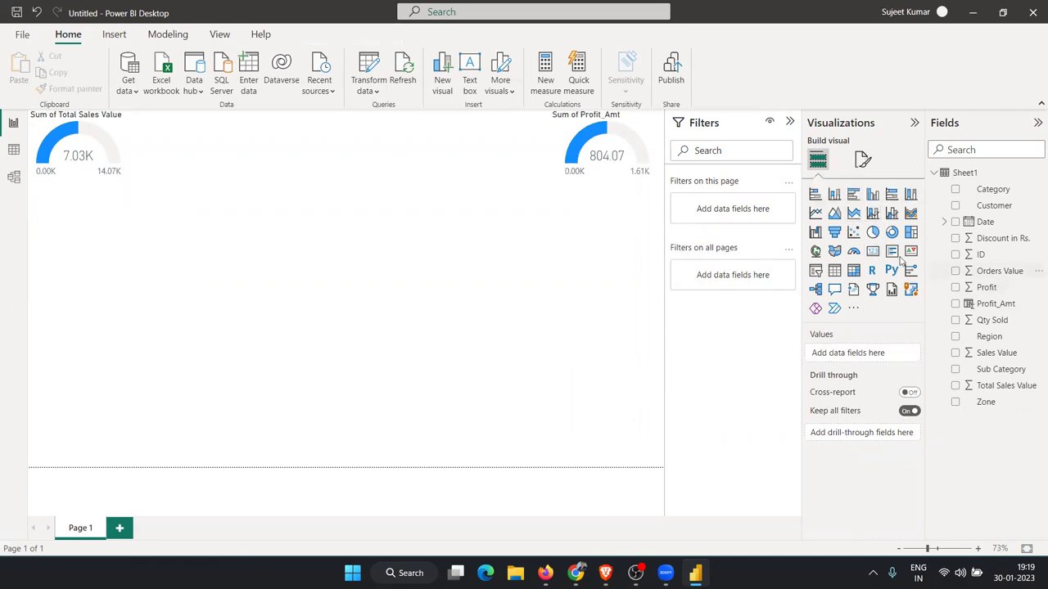
# Build a multi-row card of Sum of Qty Sold per zone: Centeral 4262, East 3636, Noth 3590, South 3980.
pyautogui.click(891, 253)
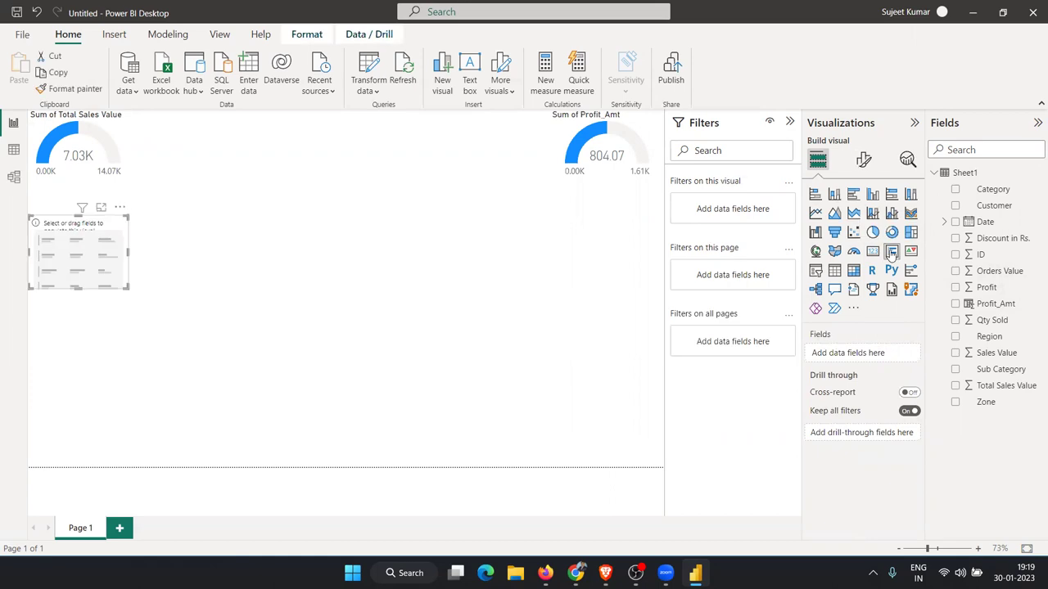
pyautogui.moveTo(996, 403); pyautogui.dragTo(81, 260)
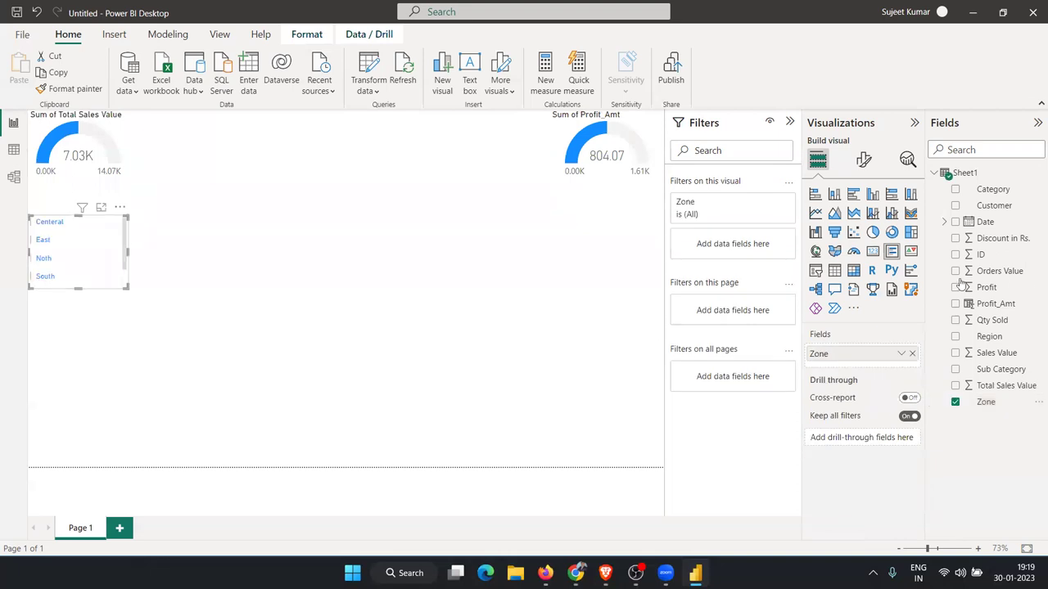
pyautogui.moveTo(1003, 321)
pyautogui.mouseDown()
pyautogui.moveTo(153, 297)
pyautogui.moveTo(96, 269)
pyautogui.moveTo(167, 380)
pyautogui.mouseUp()
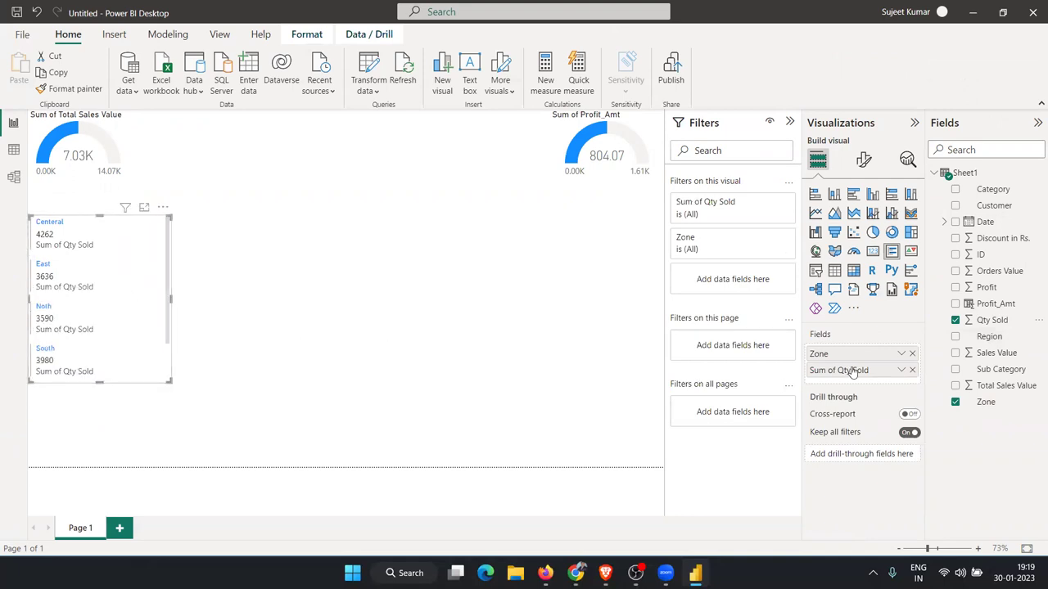
pyautogui.click(866, 162)
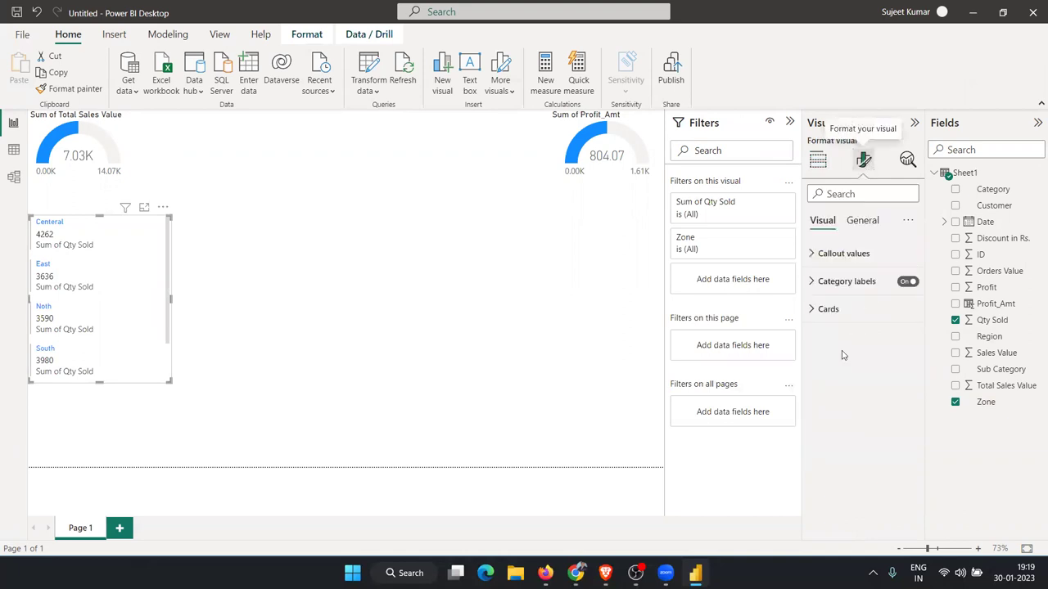
# Try the card's category label and border options, keeping a top border on each zone card.
pyautogui.click(839, 282)
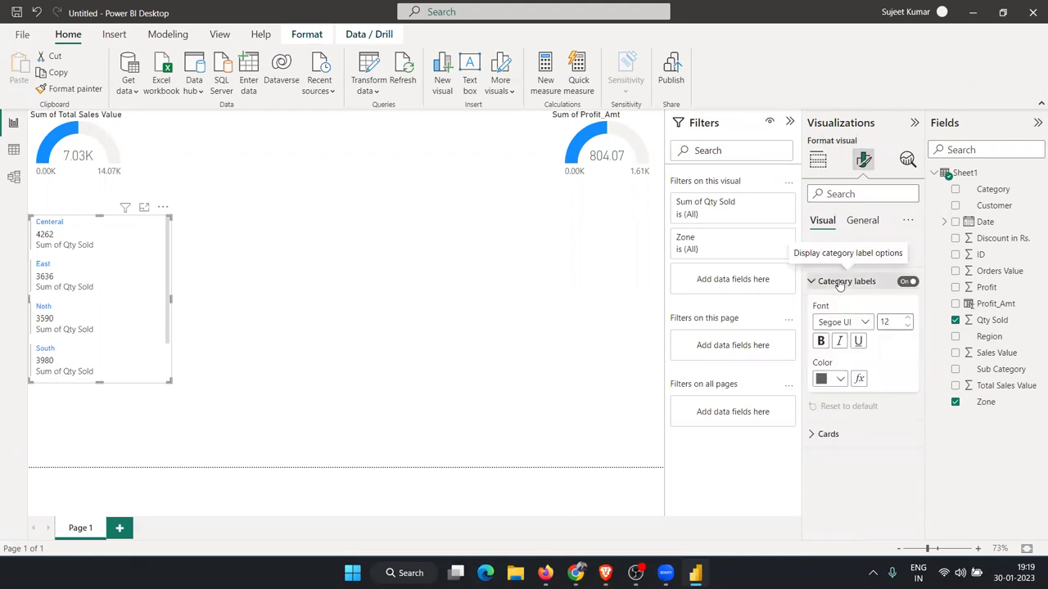
pyautogui.click(907, 282)
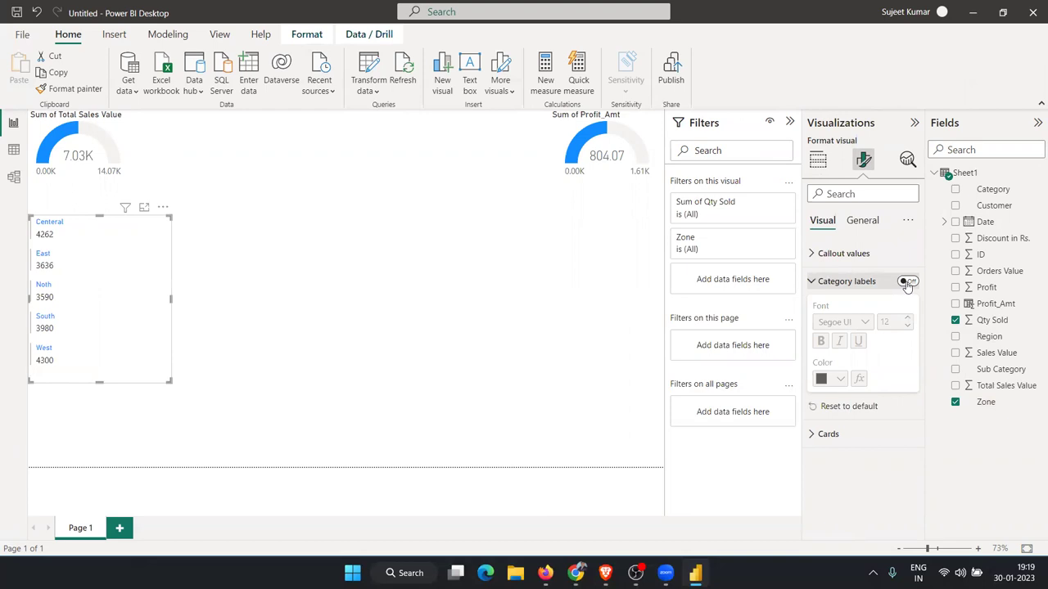
pyautogui.click(907, 282)
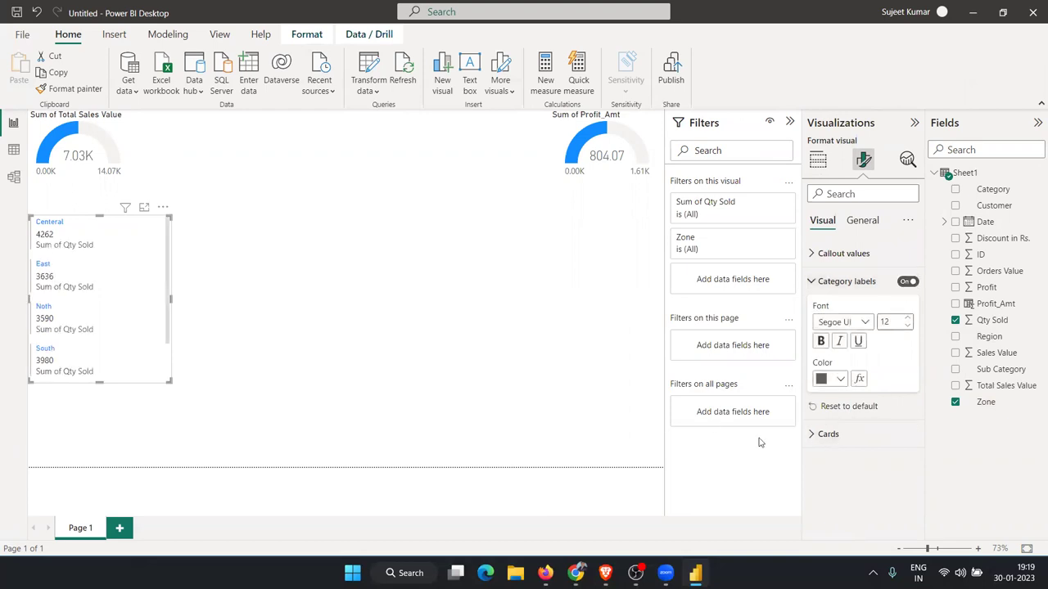
pyautogui.click(825, 435)
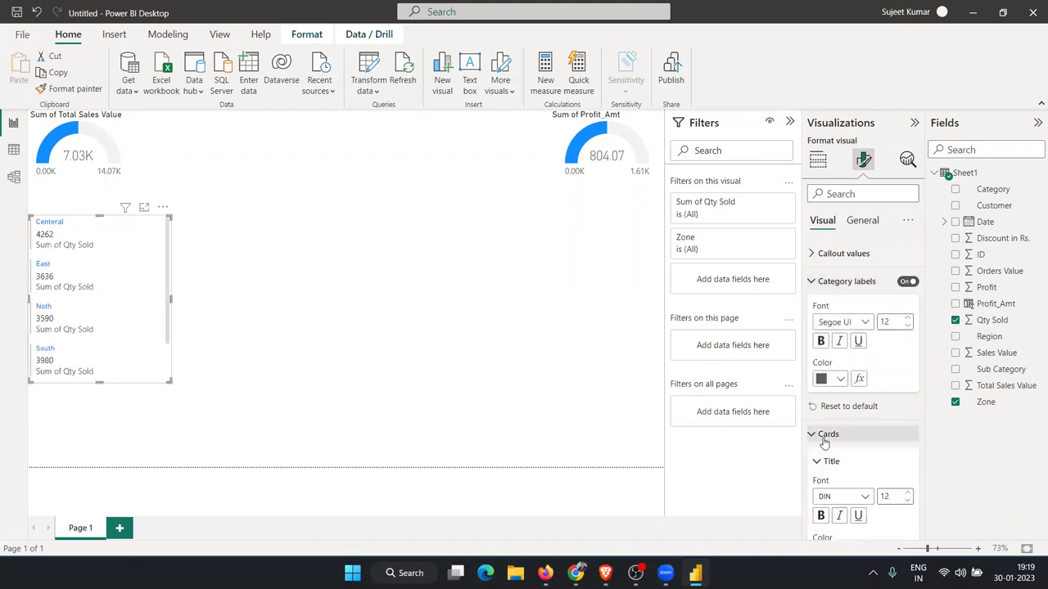
pyautogui.scroll(-1, 823, 446)
pyautogui.scroll(-1, 840, 482)
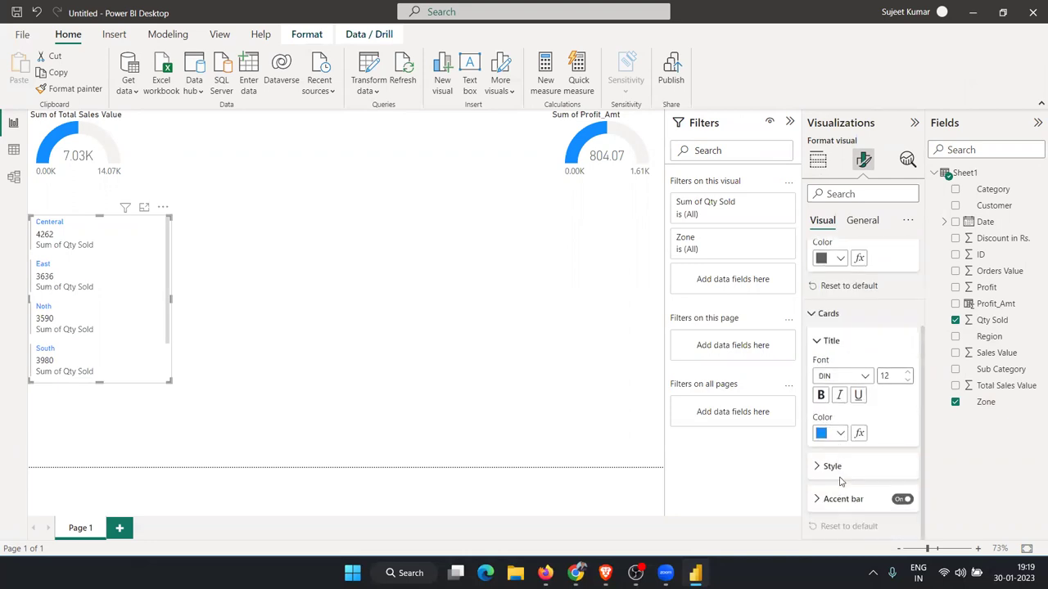
pyautogui.click(832, 466)
pyautogui.scroll(-1, 843, 467)
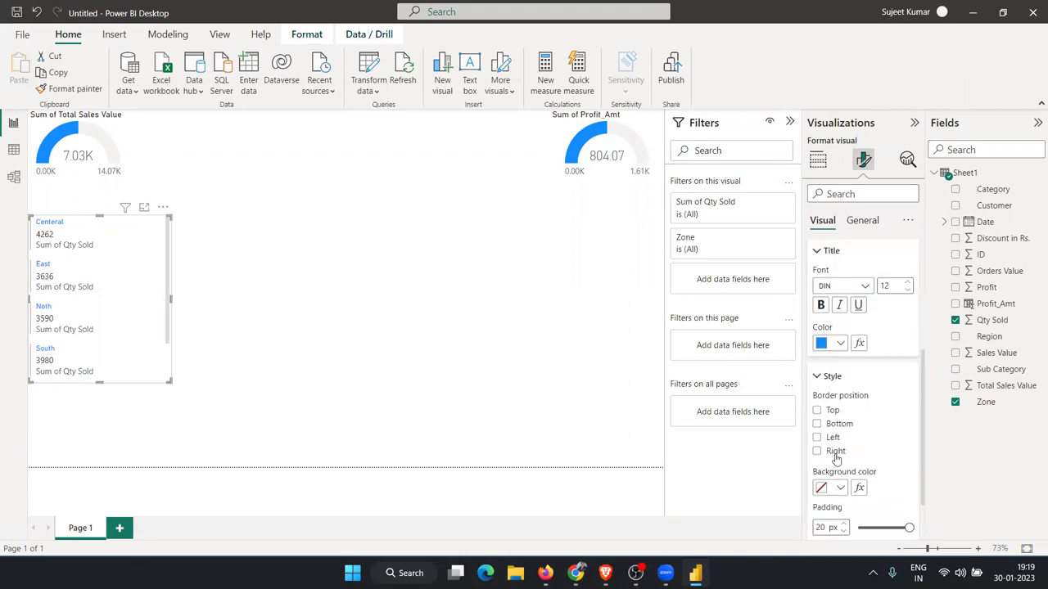
pyautogui.scroll(-1, 855, 455)
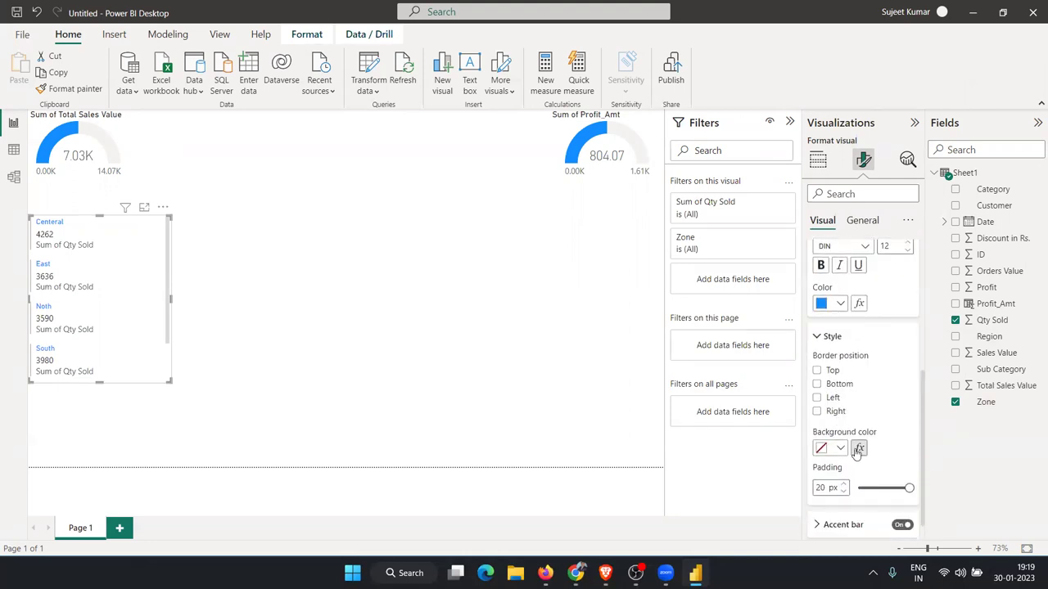
pyautogui.click(833, 366)
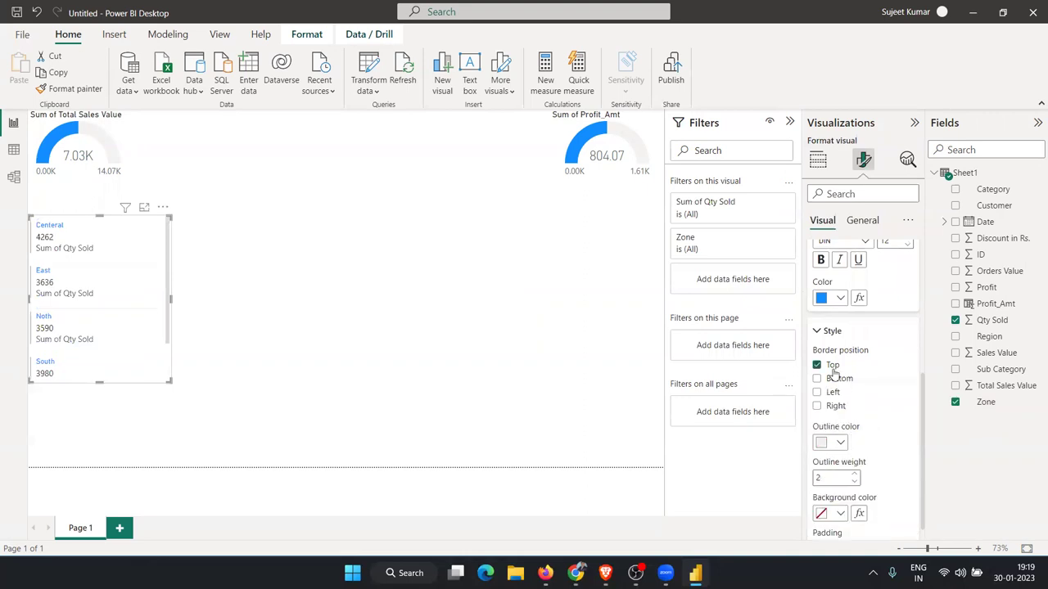
pyautogui.click(835, 381)
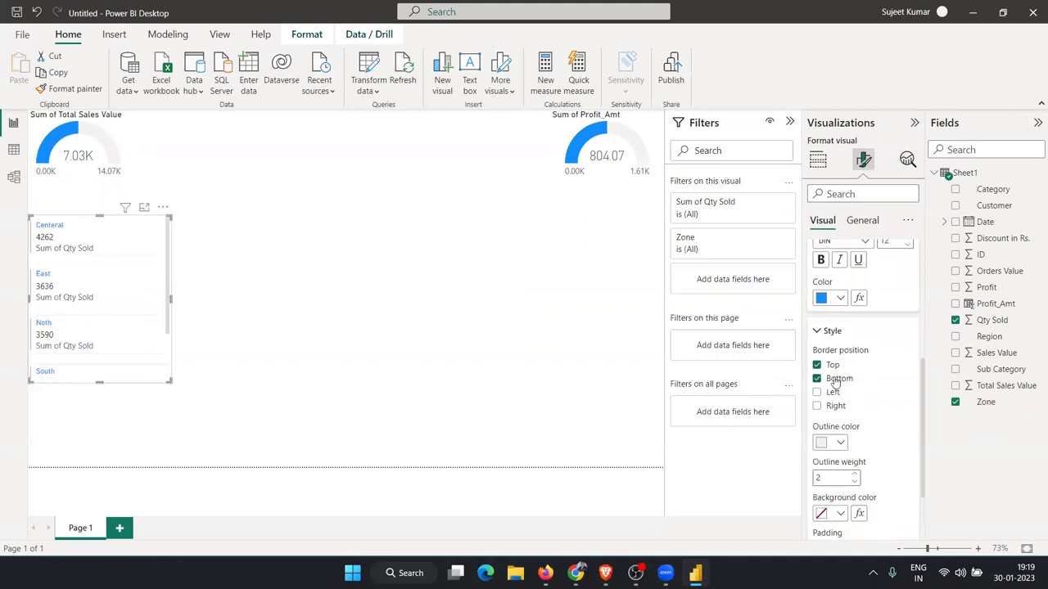
pyautogui.click(834, 379)
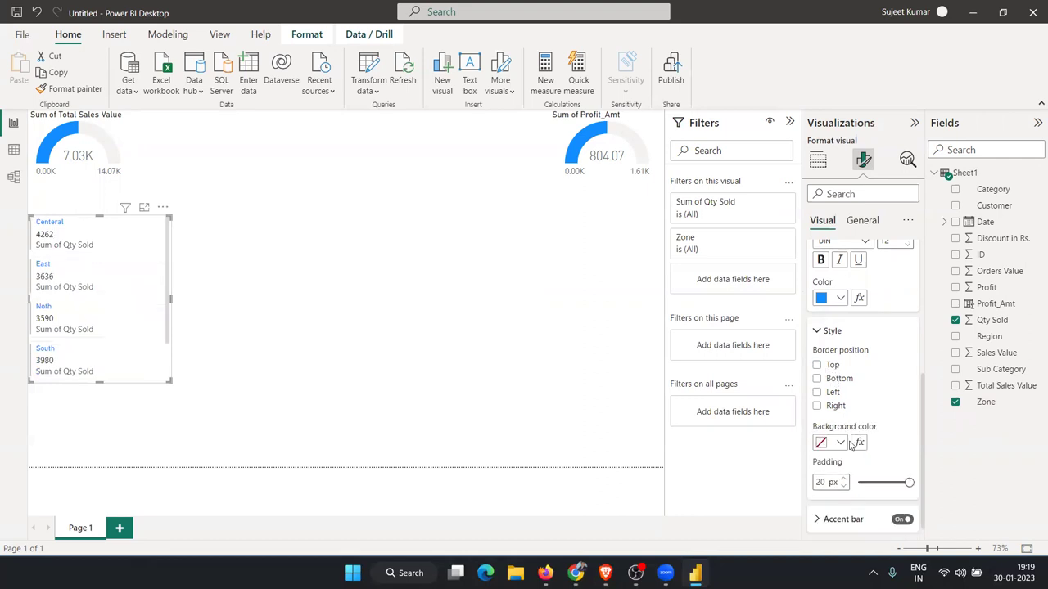
# Set the card's accent bar width to 10.
pyautogui.scroll(-1, 842, 470)
pyautogui.click(835, 501)
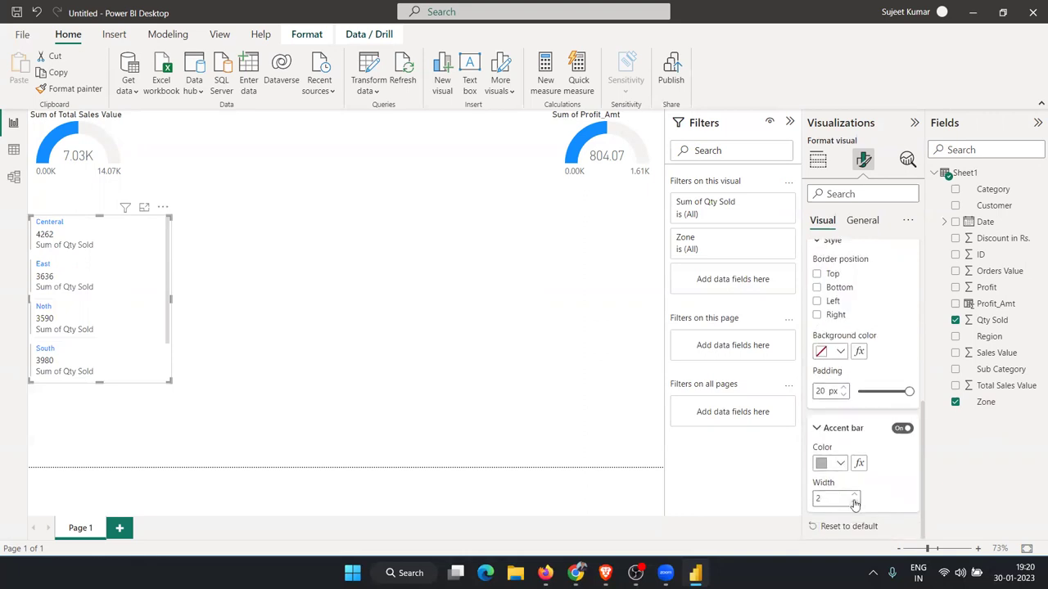
pyautogui.click(854, 495)
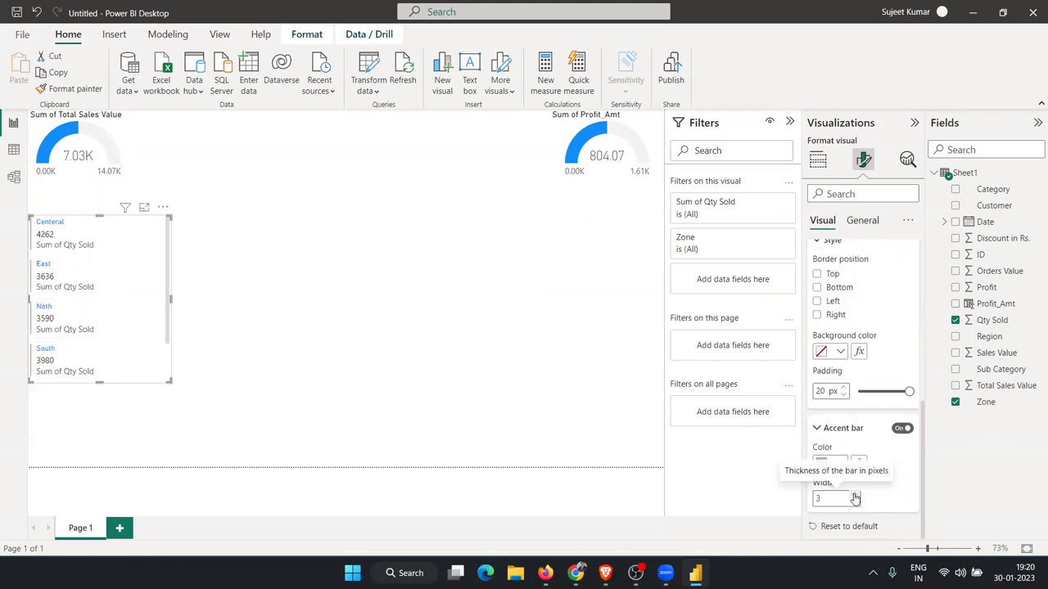
pyautogui.click(854, 496)
pyautogui.click(855, 496)
pyautogui.click(854, 496)
pyautogui.click(854, 496)
pyautogui.click(854, 496)
pyautogui.click(854, 496)
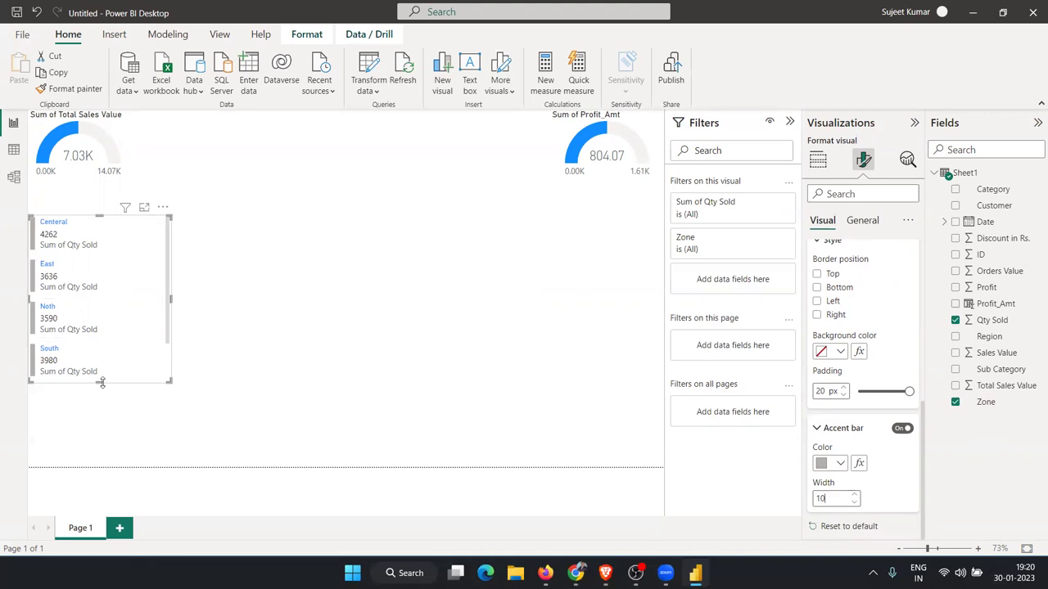
# Reshape the card into a narrow column under the Total Sales gauge, showing all five zones.
pyautogui.moveTo(99, 381); pyautogui.dragTo(77, 467)
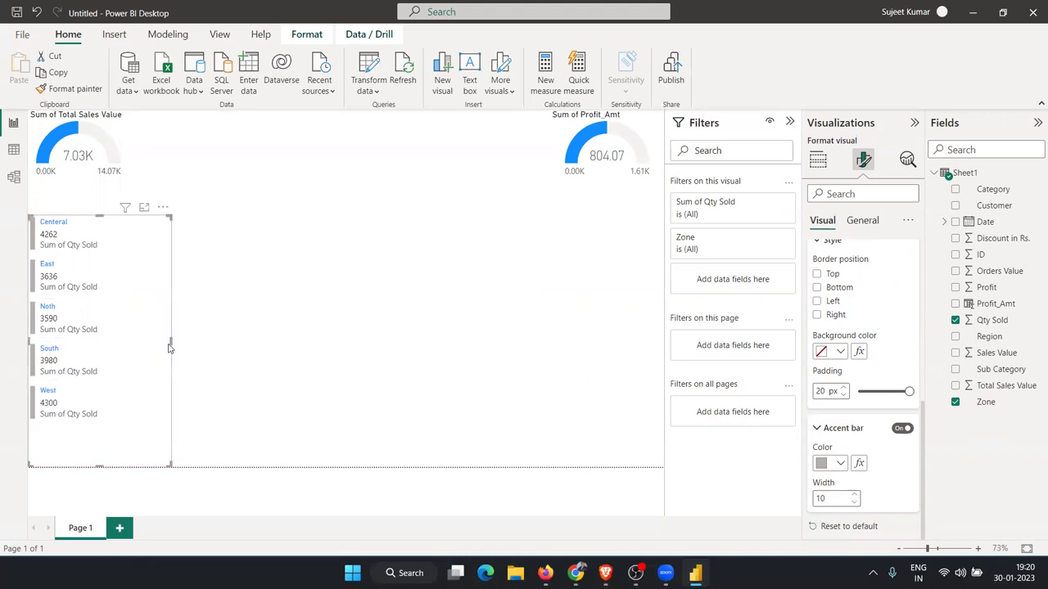
pyautogui.moveTo(172, 341); pyautogui.dragTo(117, 341)
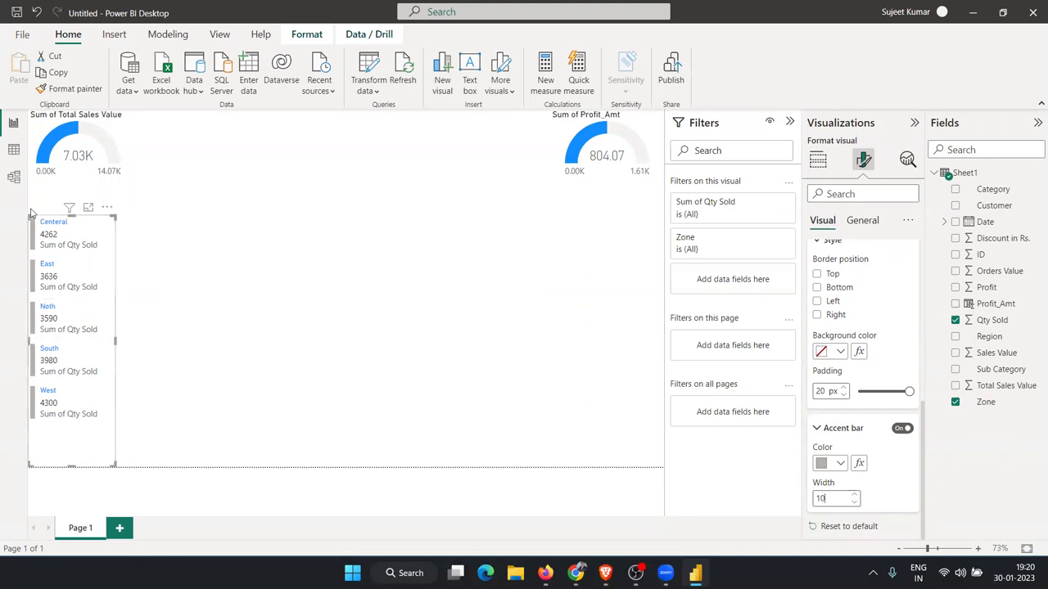
pyautogui.moveTo(37, 216); pyautogui.dragTo(37, 182)
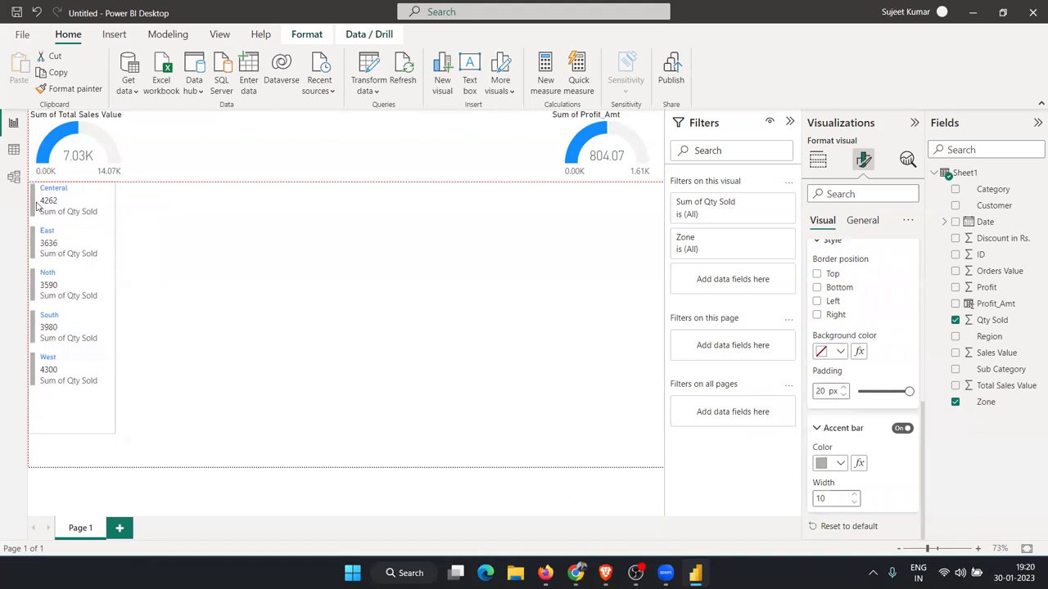
pyautogui.moveTo(71, 430); pyautogui.dragTo(69, 405)
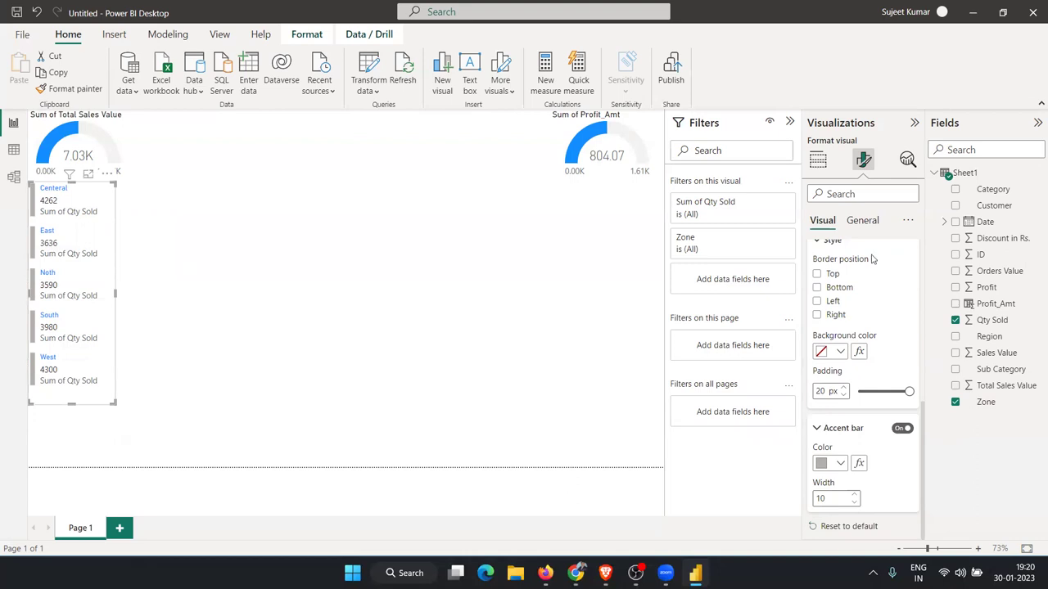
pyautogui.click(227, 260)
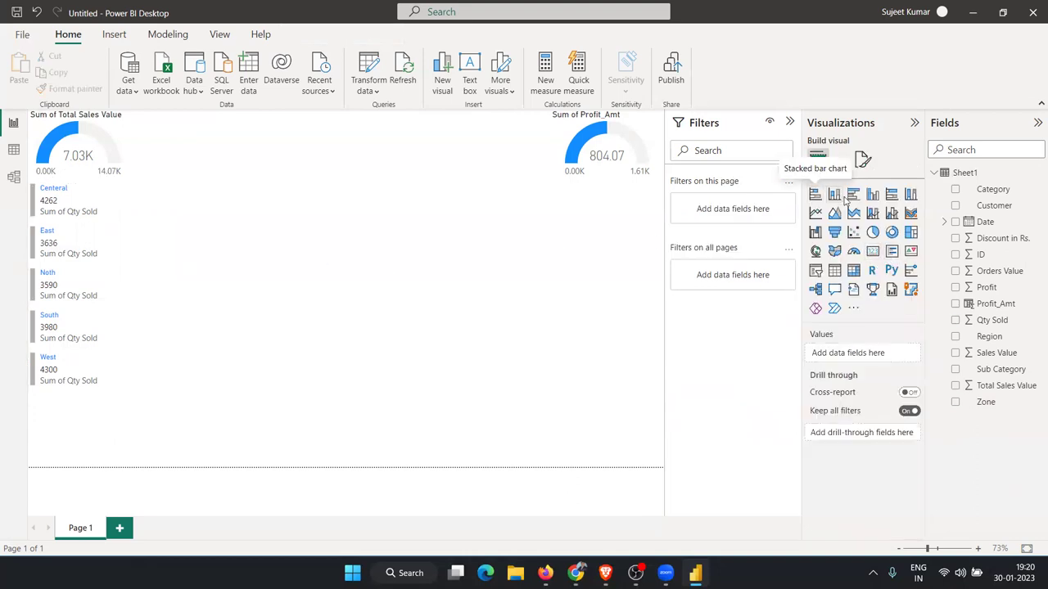
# Add a stacked bar chart beside the zone card using Sub Category and Qty Sold.
pyautogui.moveTo(234, 199); pyautogui.dragTo(131, 182)
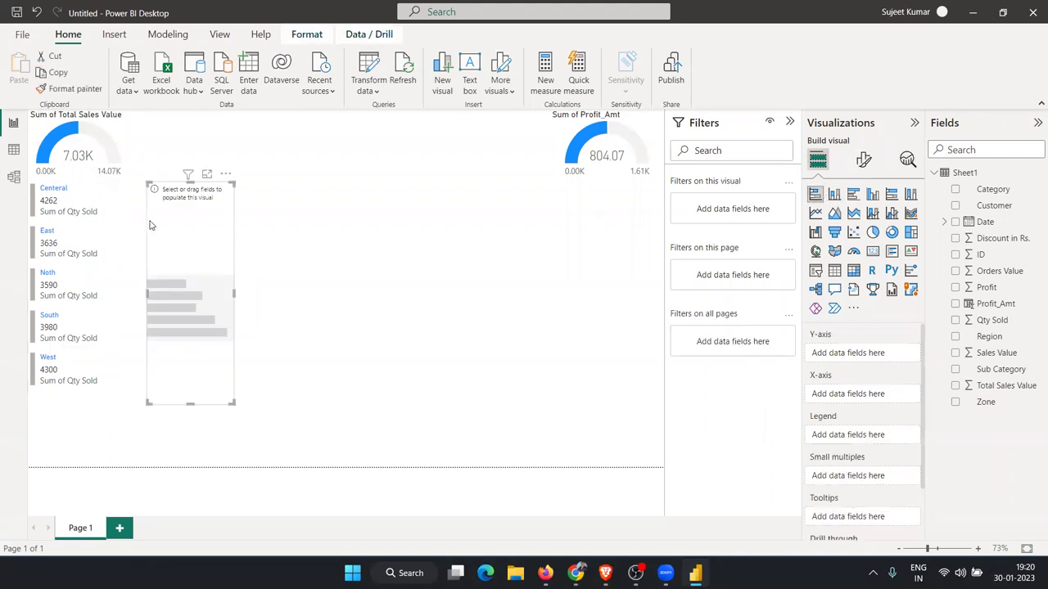
pyautogui.moveTo(139, 222); pyautogui.dragTo(134, 227)
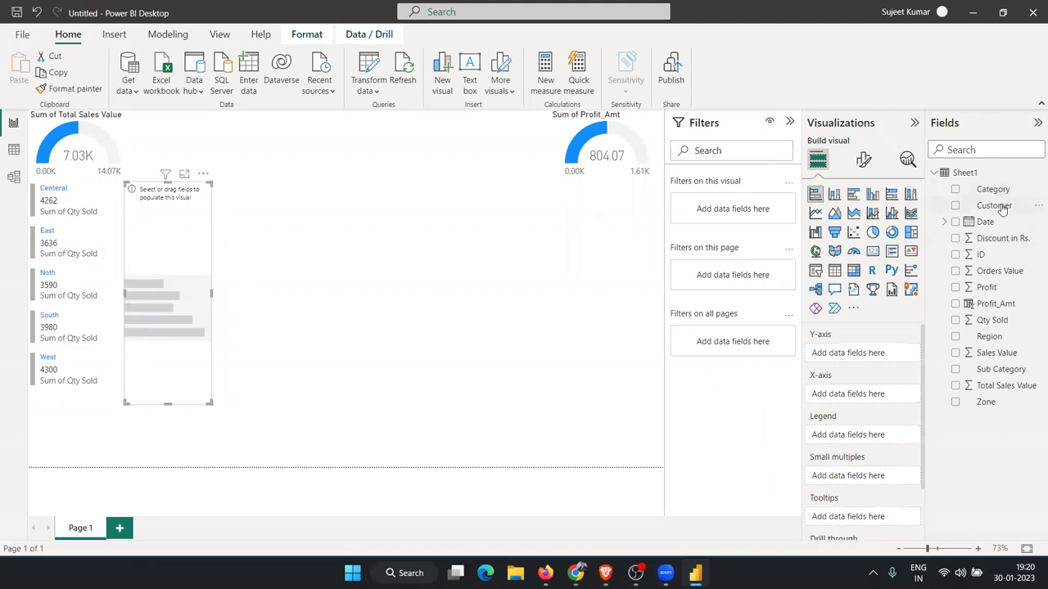
pyautogui.moveTo(994, 369); pyautogui.dragTo(198, 288)
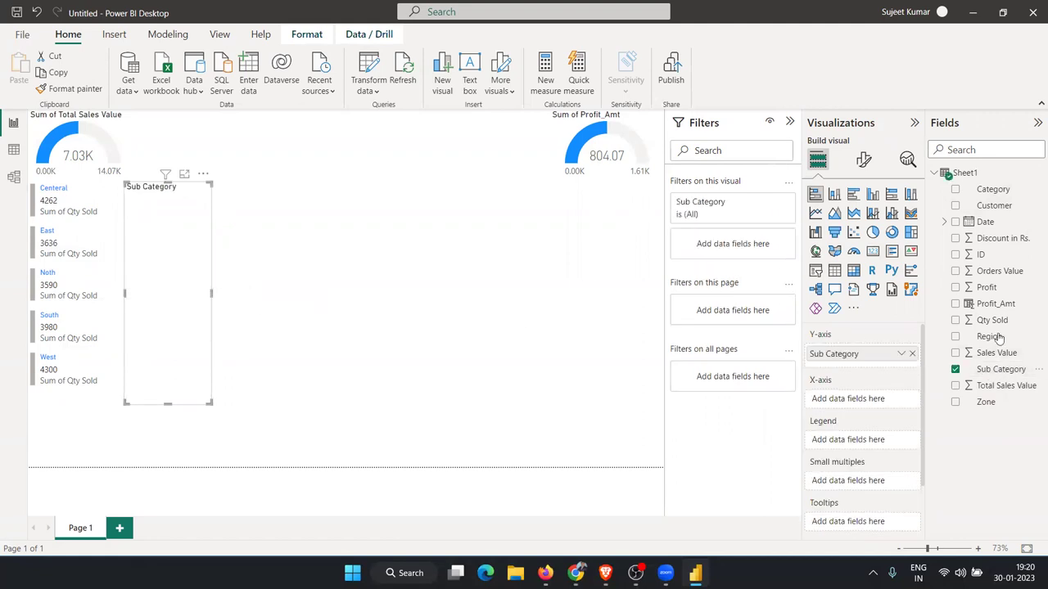
pyautogui.moveTo(1019, 325); pyautogui.dragTo(141, 339)
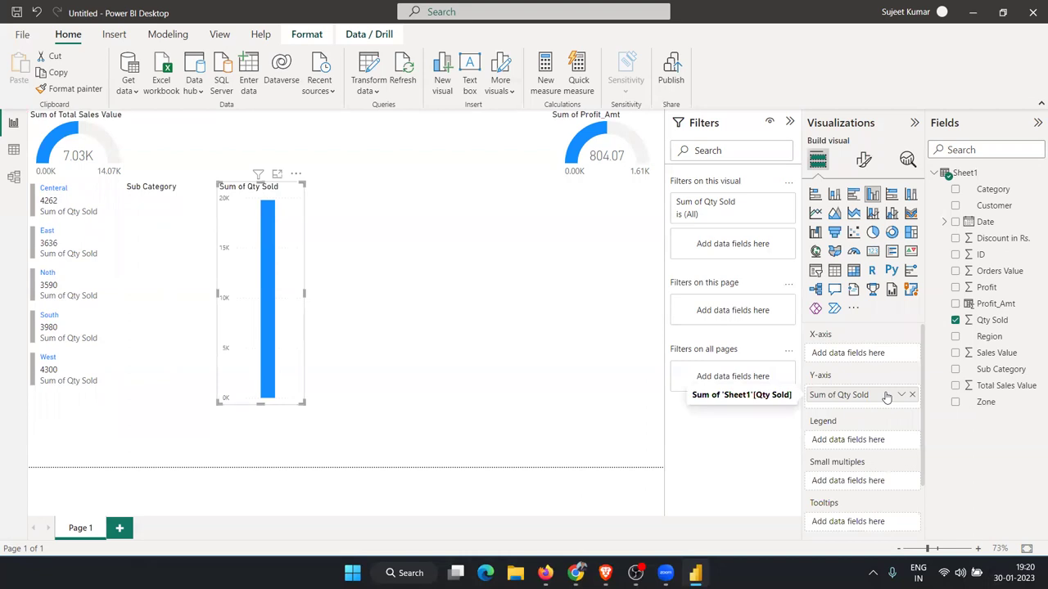
pyautogui.moveTo(885, 397); pyautogui.dragTo(889, 440)
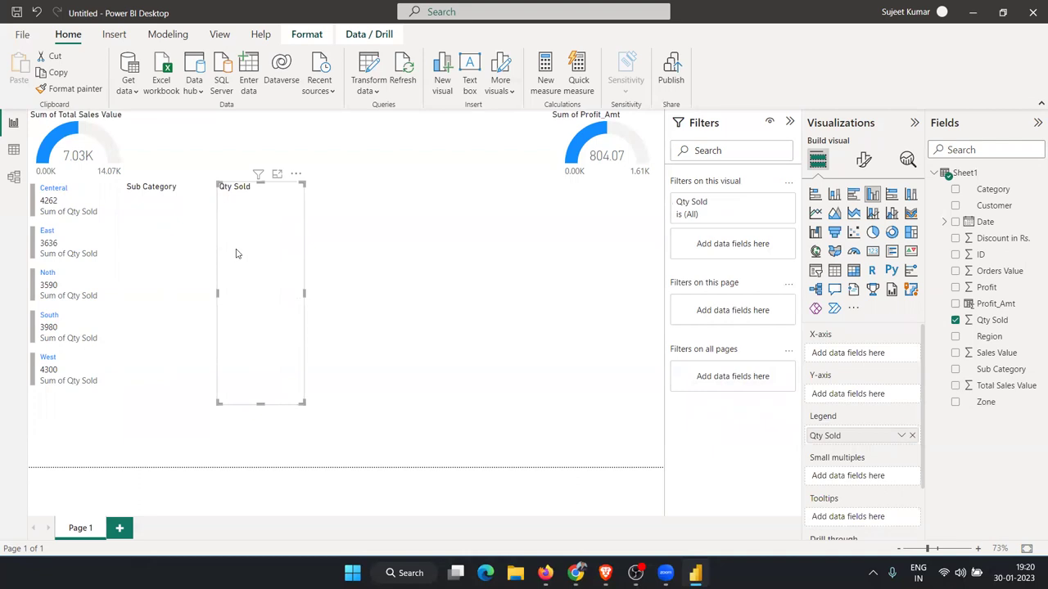
# Delete the old Qty Sold visual, plot Qty Sold by Sub Category, and resize the bar chart.
pyautogui.press('Delete')
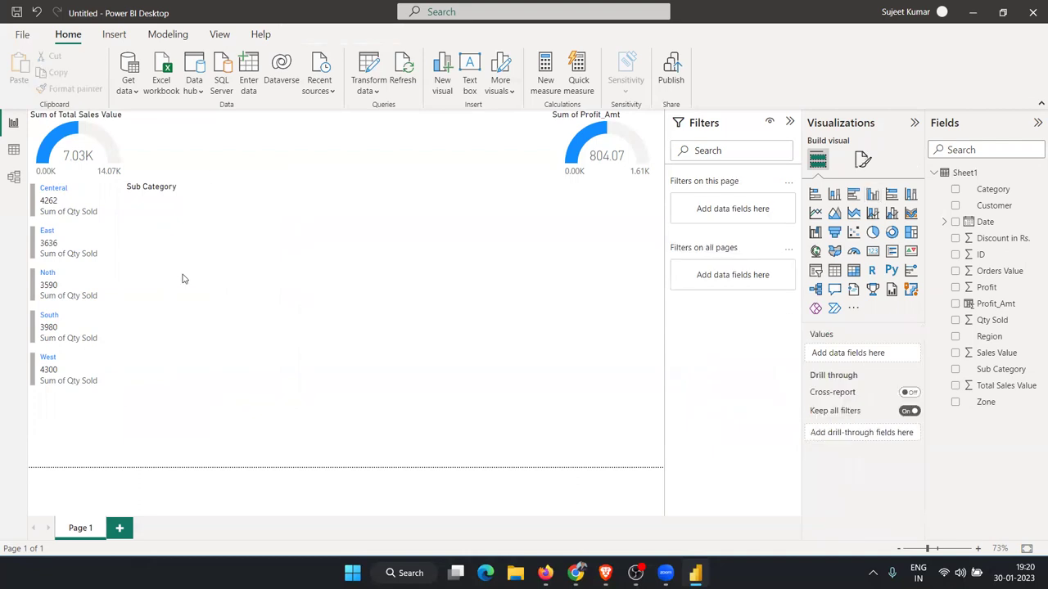
pyautogui.click(183, 279)
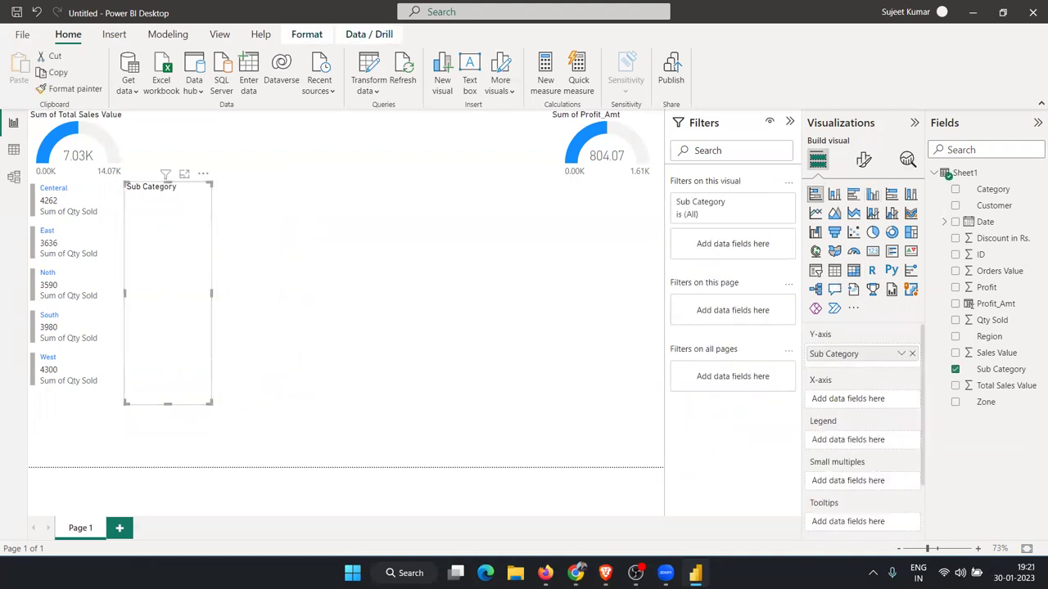
pyautogui.moveTo(1012, 321)
pyautogui.mouseDown()
pyautogui.moveTo(196, 272)
pyautogui.moveTo(264, 294)
pyautogui.mouseUp()
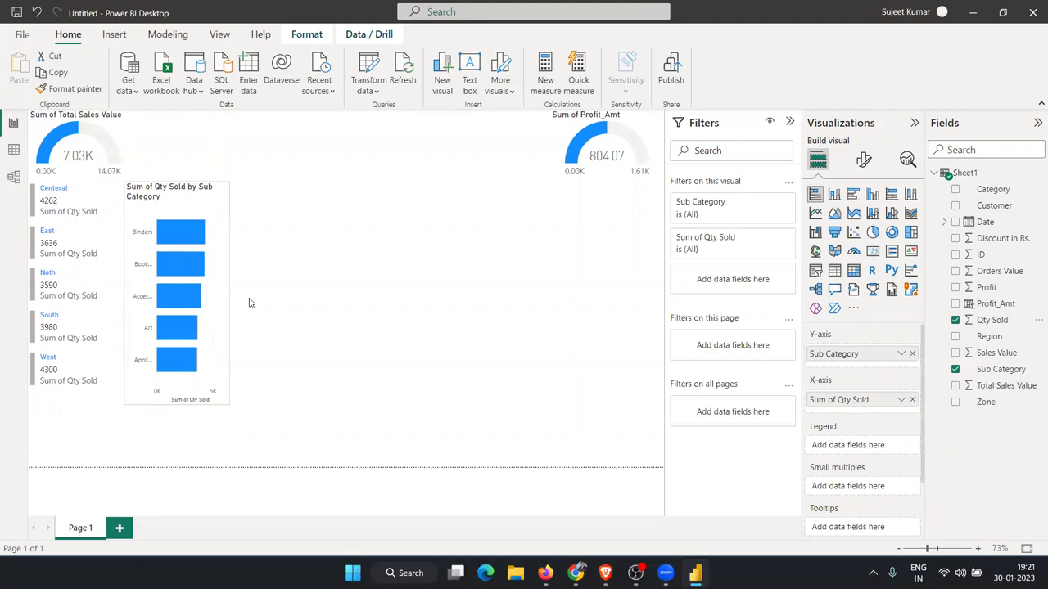
pyautogui.moveTo(136, 203); pyautogui.dragTo(127, 202)
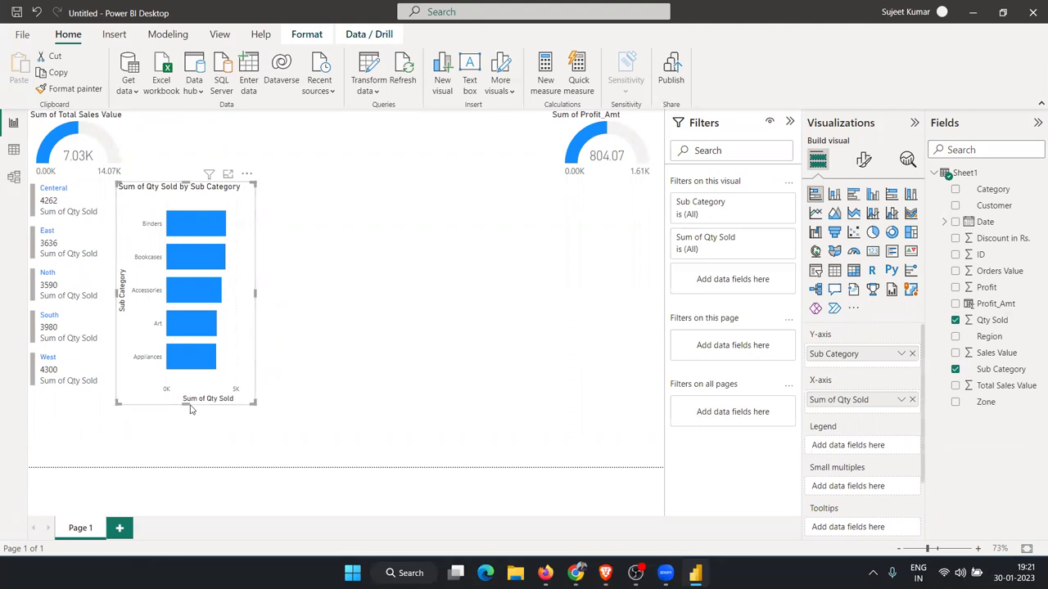
pyautogui.moveTo(186, 404); pyautogui.dragTo(186, 395)
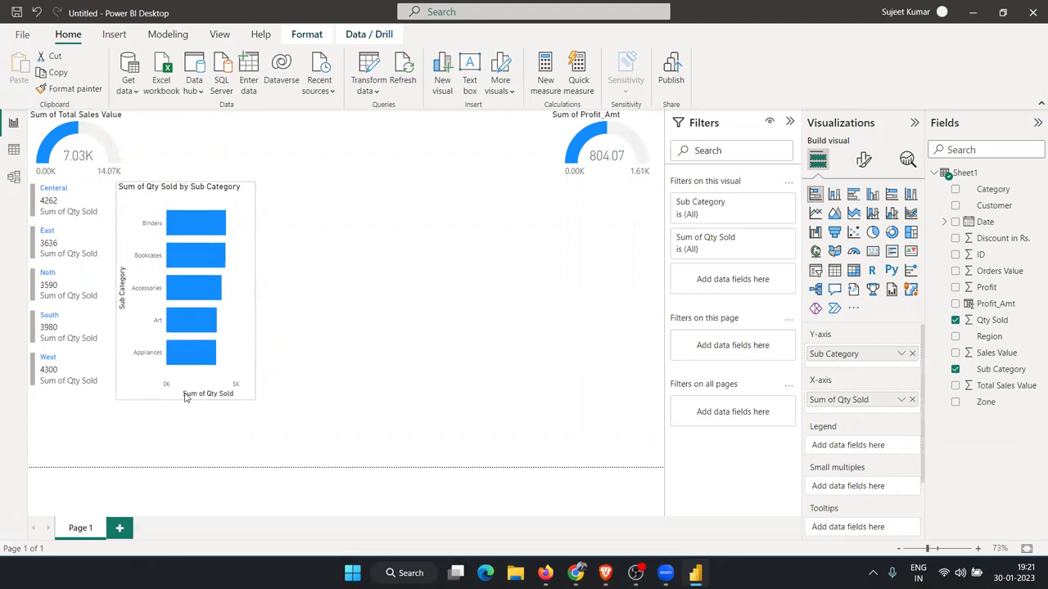
pyautogui.click(278, 313)
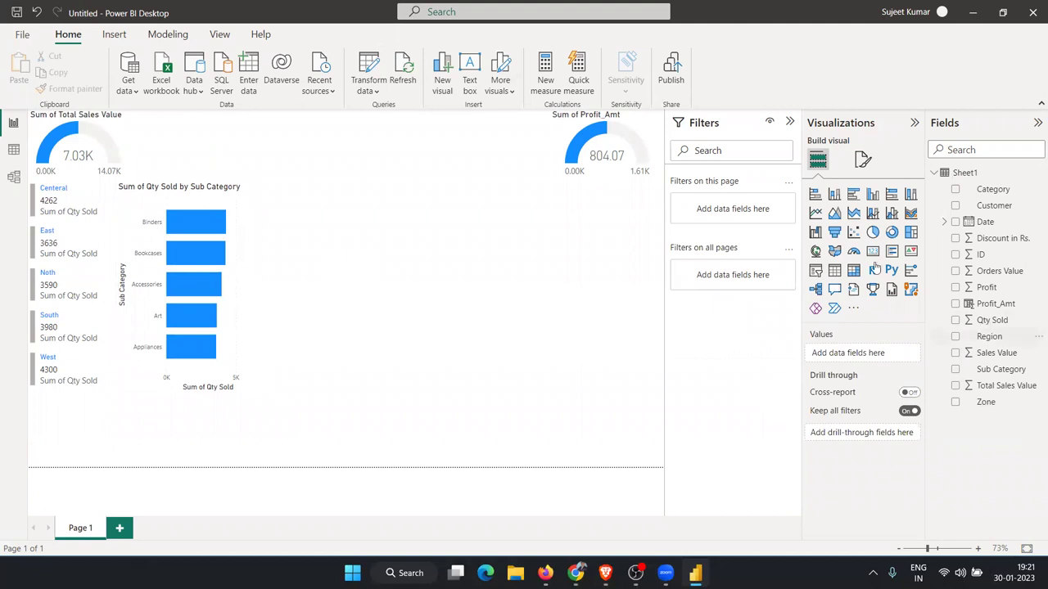
# Add a pie chart with Customer as legend and Qty Sold as values, placed beside the bar chart.
pyautogui.click(871, 234)
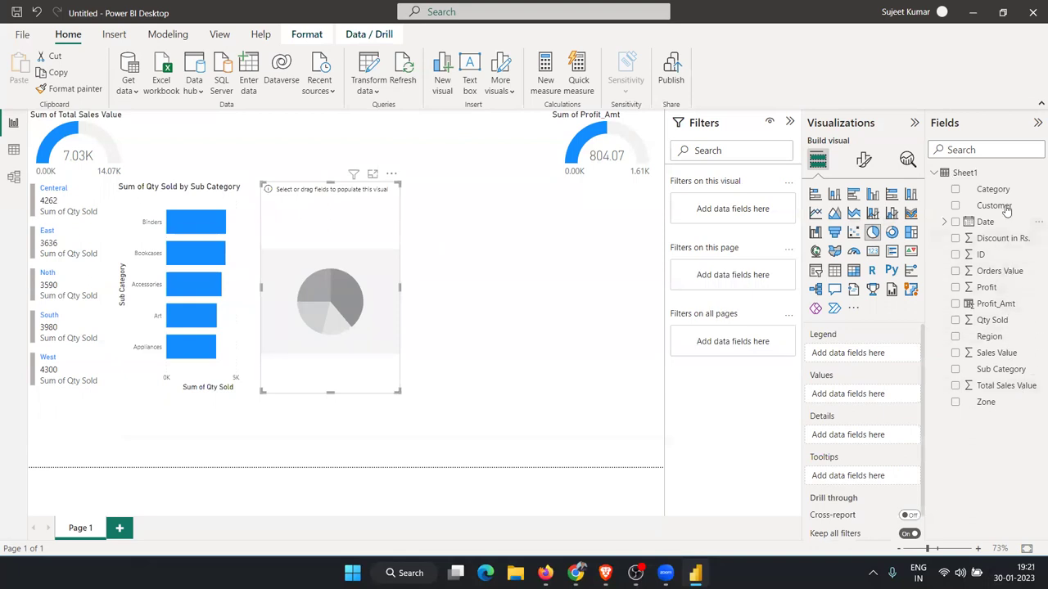
pyautogui.moveTo(1005, 211); pyautogui.dragTo(353, 272)
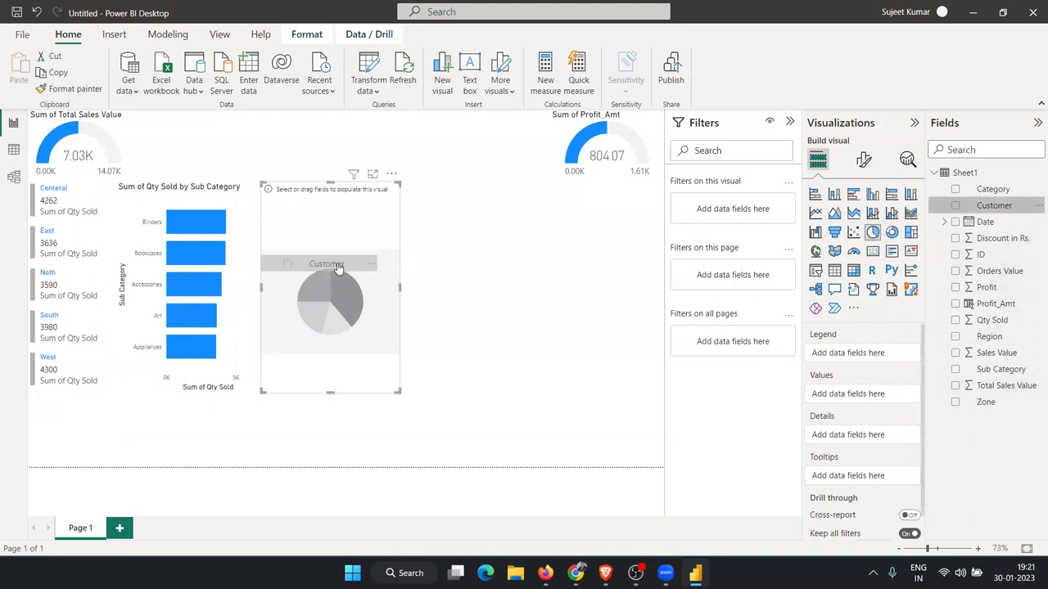
pyautogui.moveTo(992, 321); pyautogui.dragTo(349, 352)
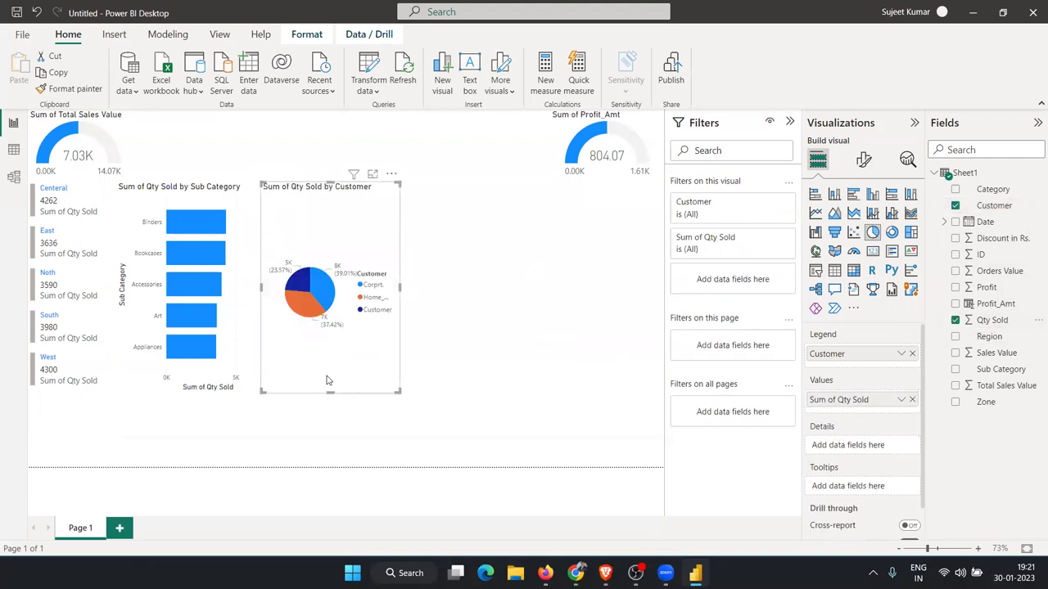
pyautogui.moveTo(395, 390); pyautogui.dragTo(432, 402)
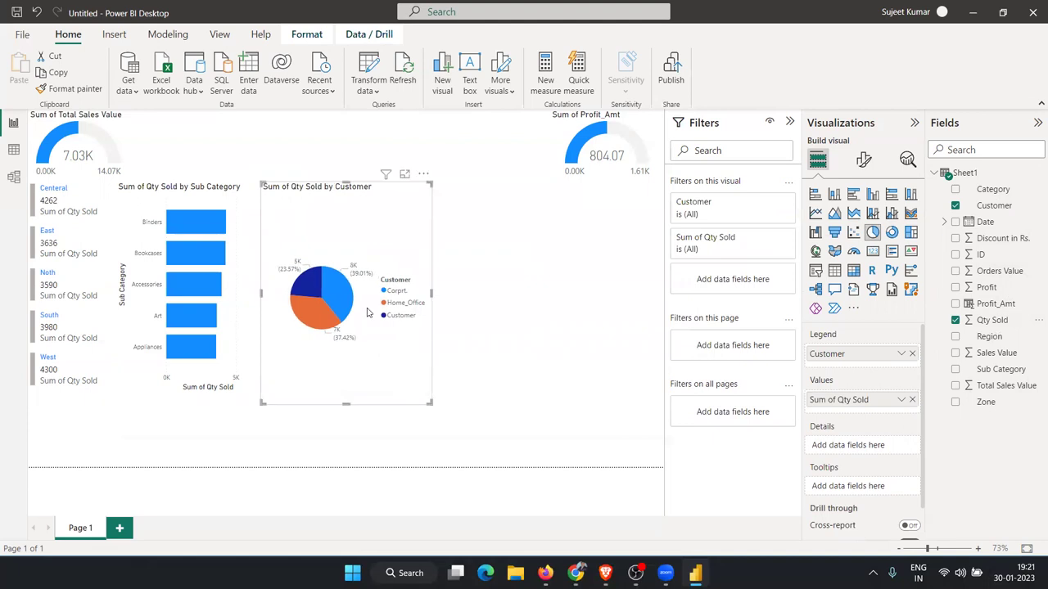
pyautogui.moveTo(308, 215); pyautogui.dragTo(298, 215)
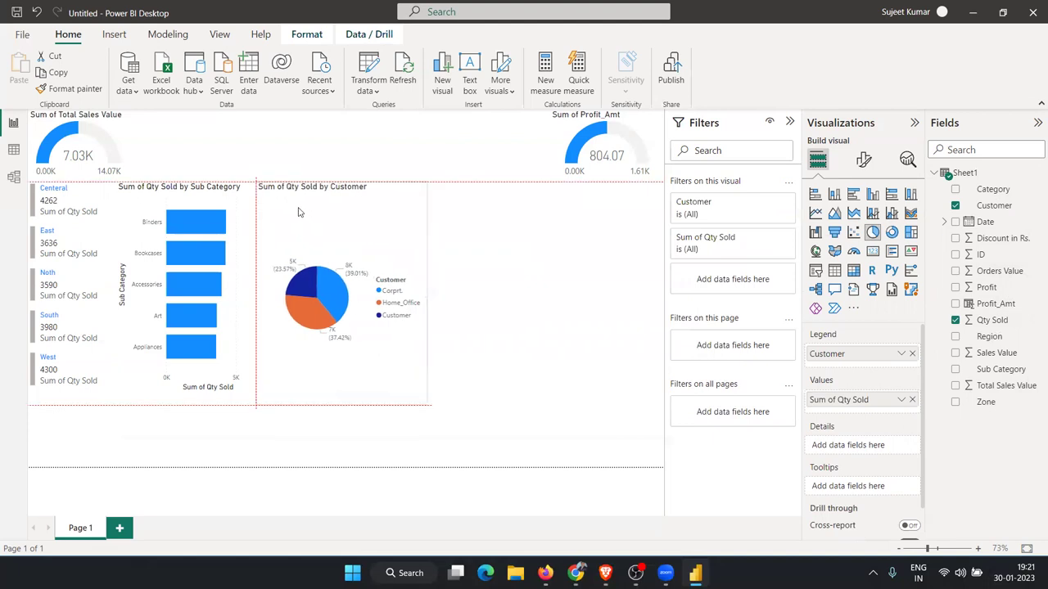
# Test and clear the Corpt cross-filter, then shrink the pie chart to fit.
pyautogui.click(334, 322)
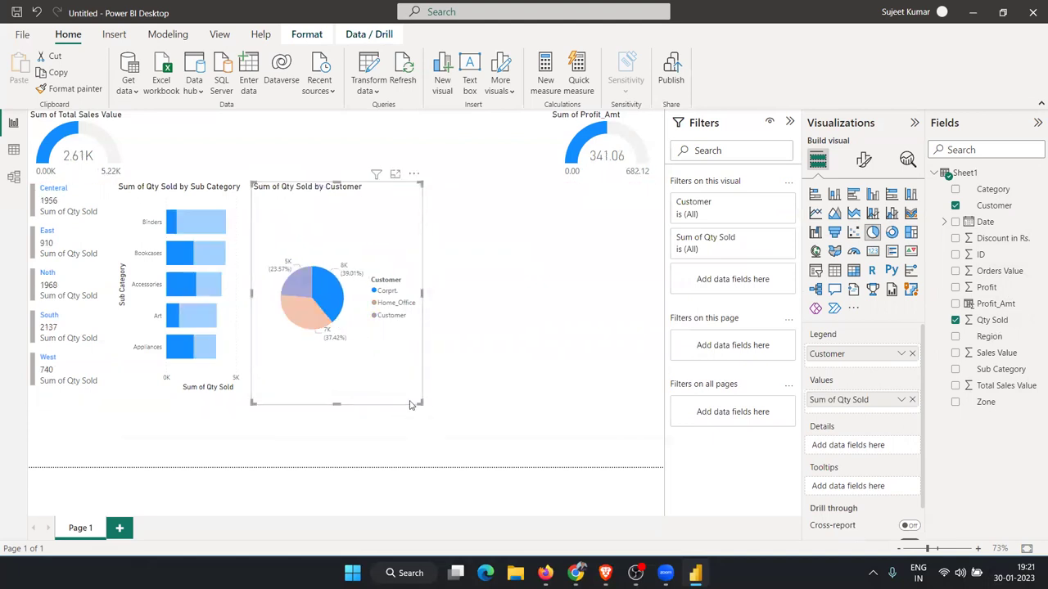
pyautogui.click(345, 329)
pyautogui.moveTo(419, 401)
pyautogui.mouseDown()
pyautogui.moveTo(399, 285)
pyautogui.moveTo(358, 287)
pyautogui.mouseUp()
pyautogui.click(358, 362)
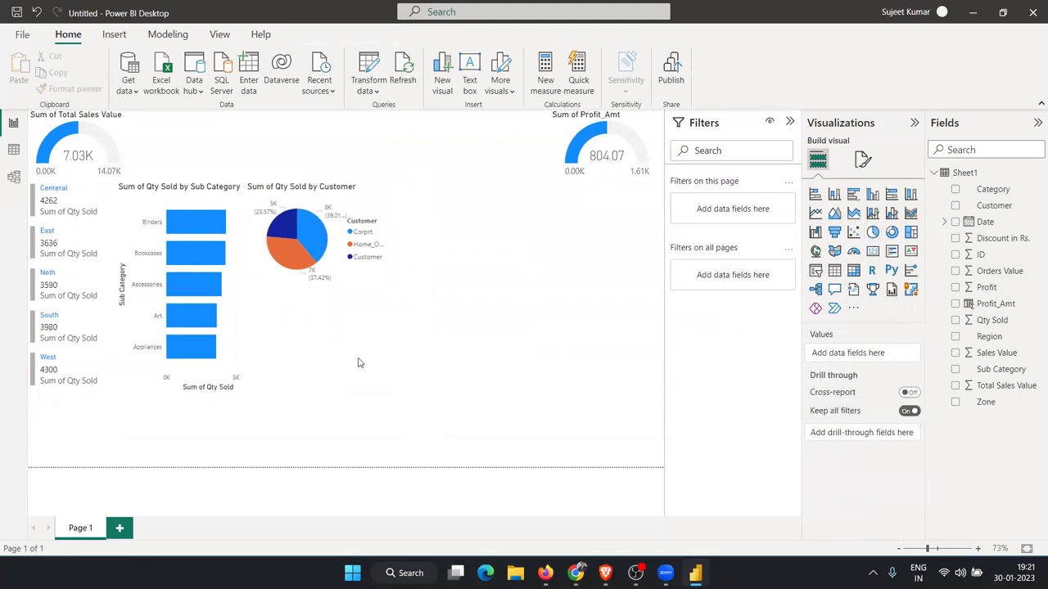
pyautogui.click(986, 401)
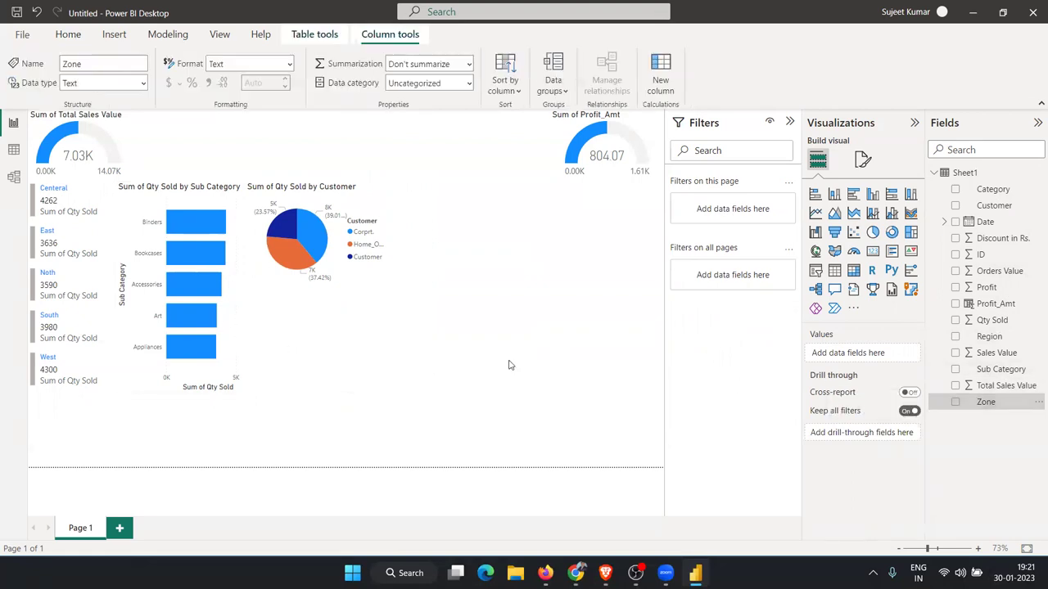
pyautogui.click(597, 375)
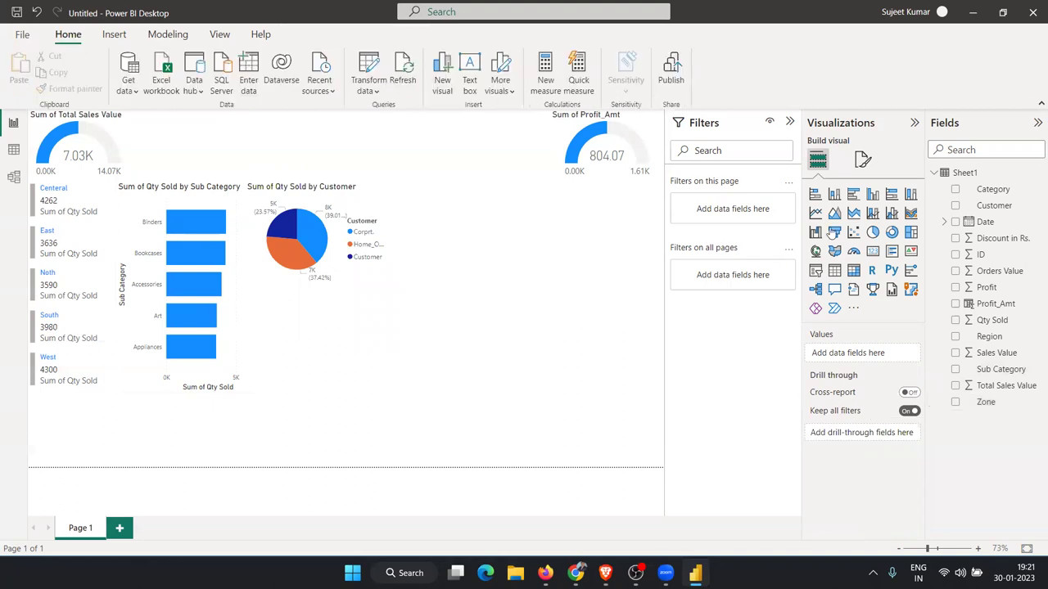
# Add a donut chart with Zone as legend and Profit_Amt as values, widened below the pie.
pyautogui.click(892, 233)
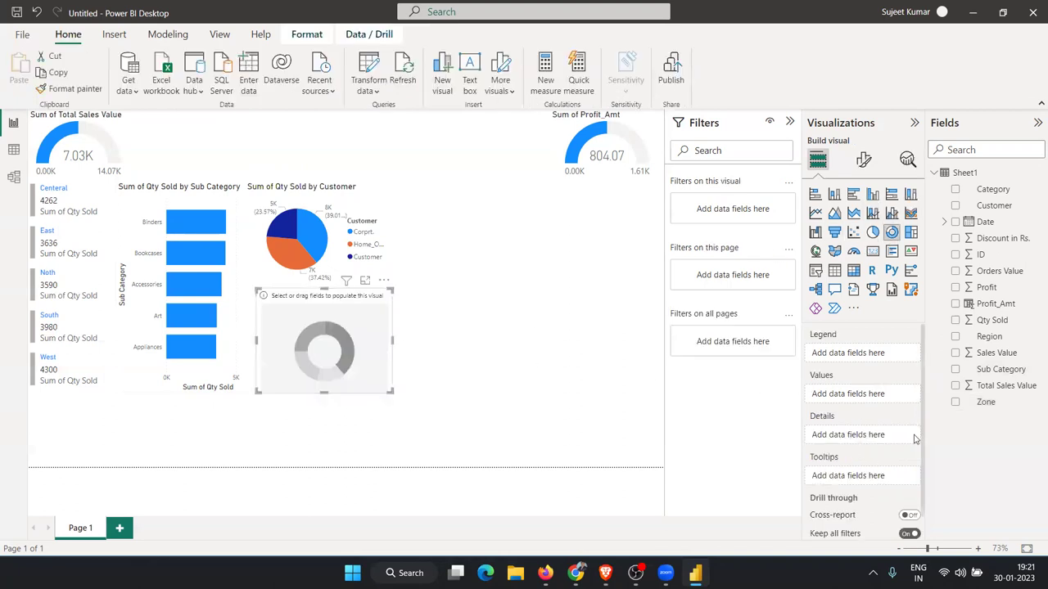
pyautogui.moveTo(986, 402); pyautogui.dragTo(360, 377)
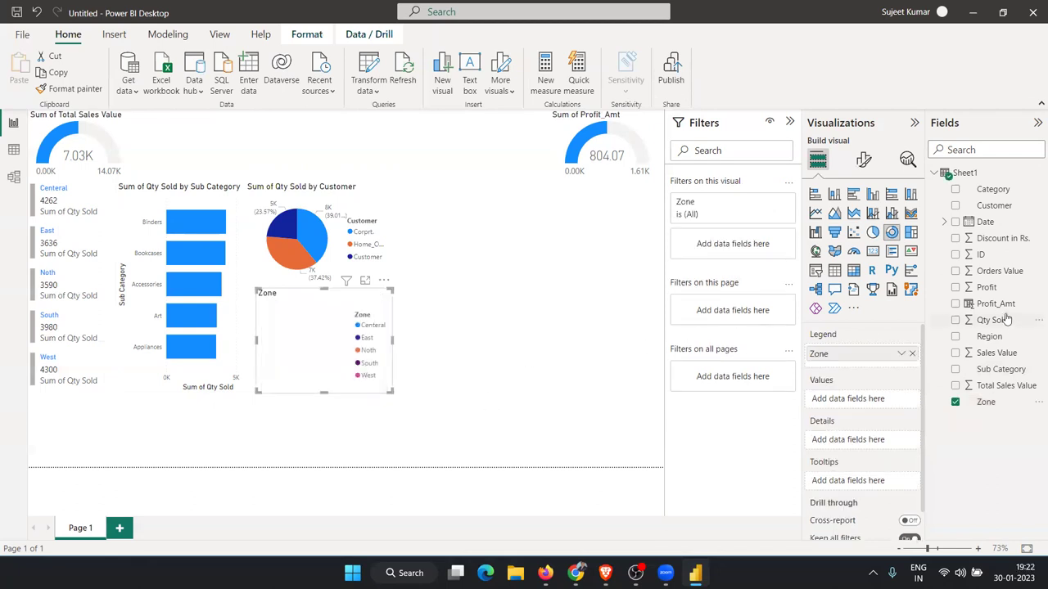
pyautogui.moveTo(1000, 309); pyautogui.dragTo(324, 354)
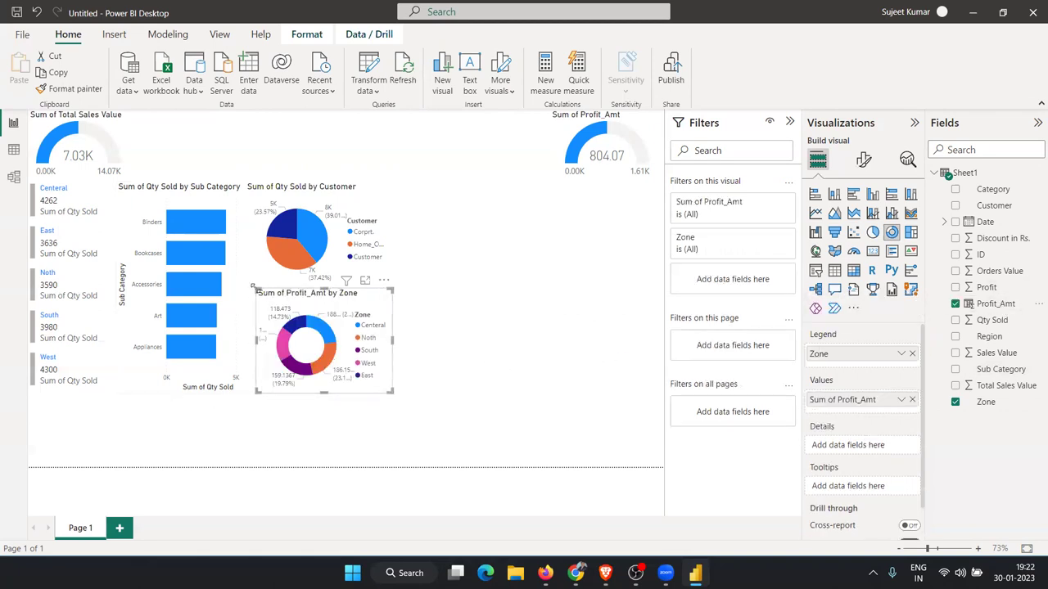
pyautogui.moveTo(253, 288); pyautogui.dragTo(246, 292)
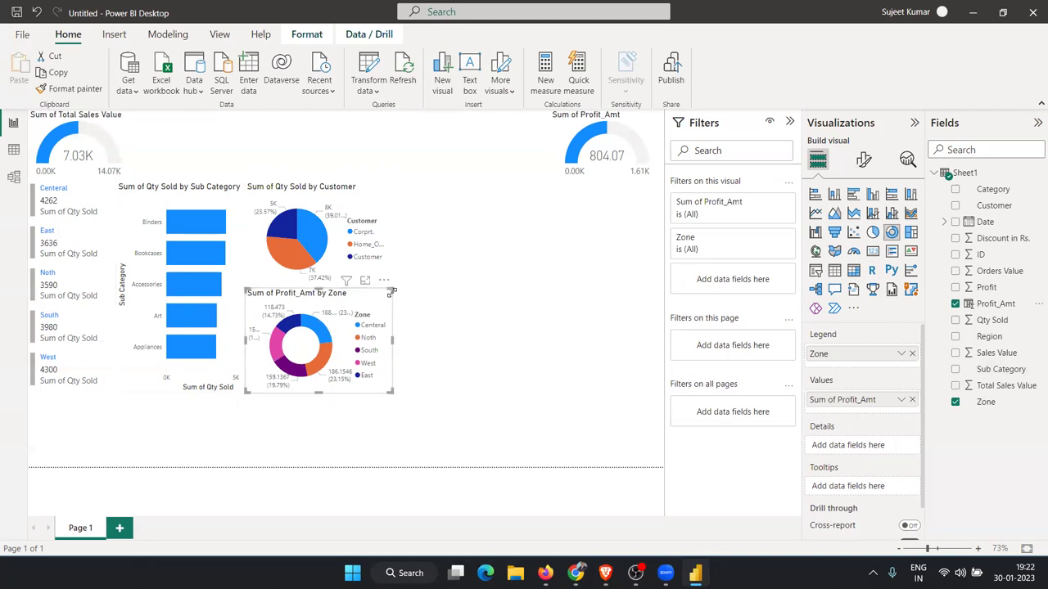
pyautogui.click(457, 309)
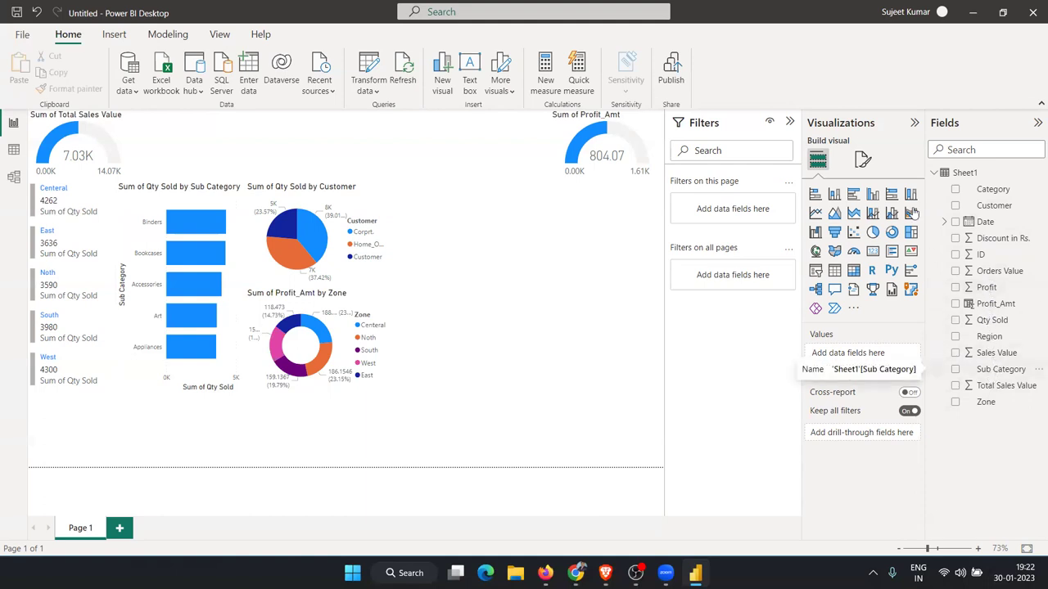
# Add a stacked column chart of Total Sales Value by Sub Category, enlarged at the upper right.
pyautogui.click(834, 196)
pyautogui.moveTo(988, 370); pyautogui.dragTo(491, 238)
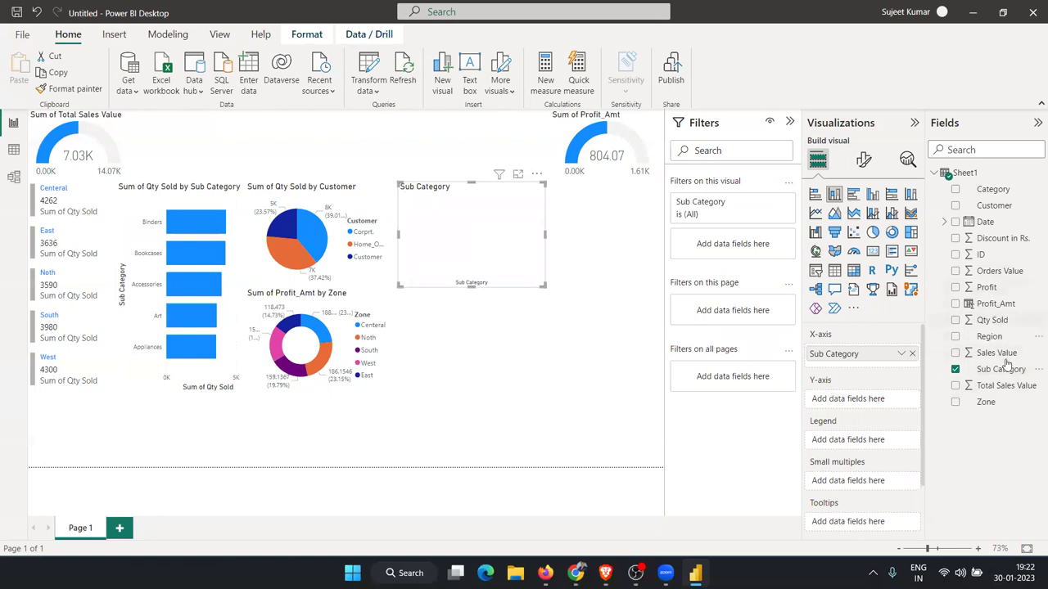
pyautogui.moveTo(1004, 390); pyautogui.dragTo(483, 236)
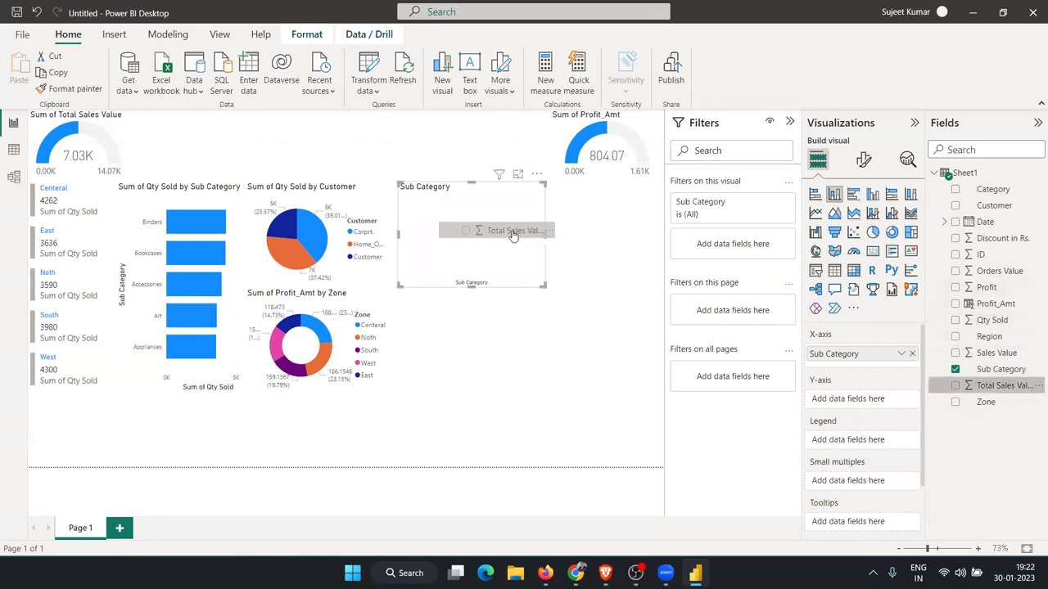
pyautogui.moveTo(540, 284); pyautogui.dragTo(658, 290)
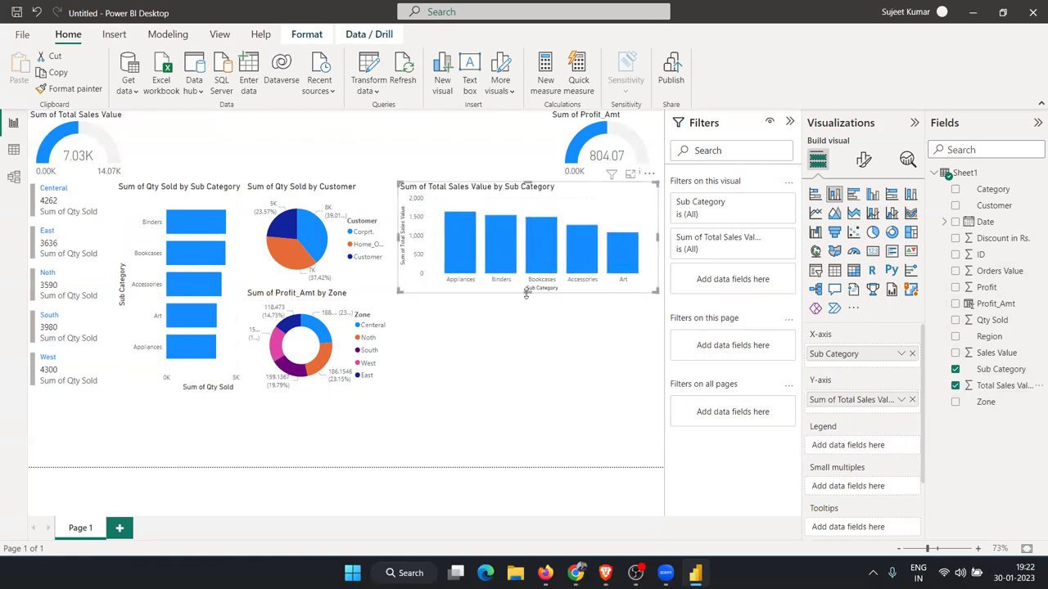
pyautogui.moveTo(527, 293); pyautogui.dragTo(529, 305)
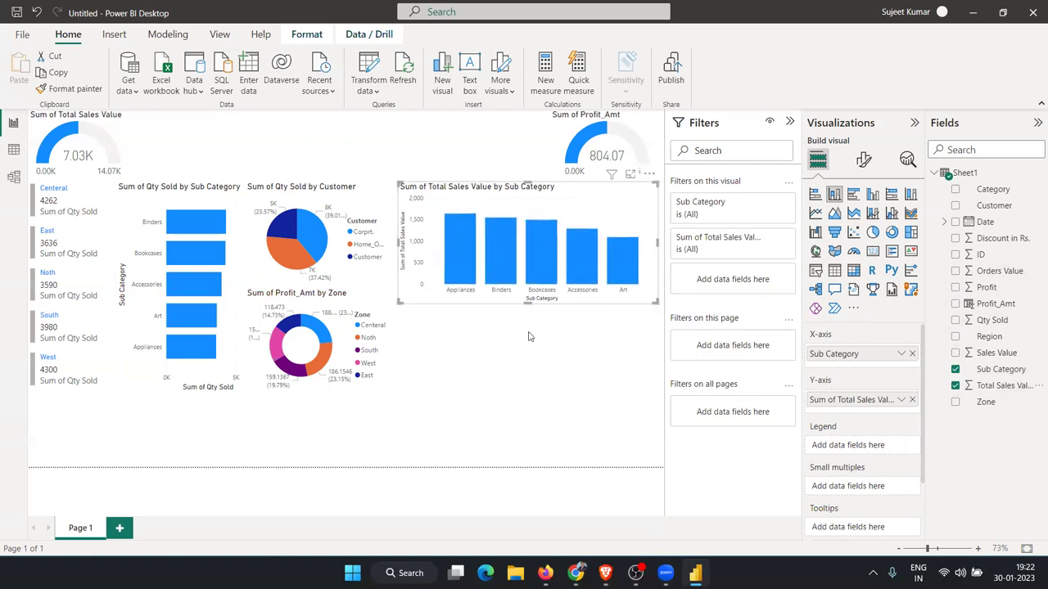
pyautogui.click(526, 334)
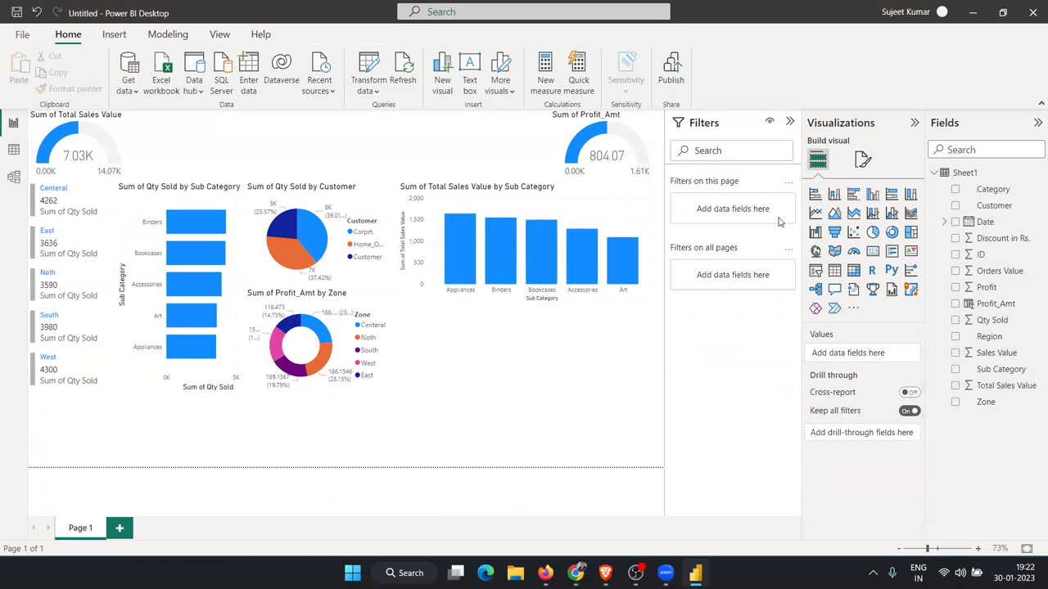
# Add a clustered column chart of Total Sales Value by Category, sized beneath the sub-category chart.
pyautogui.click(872, 194)
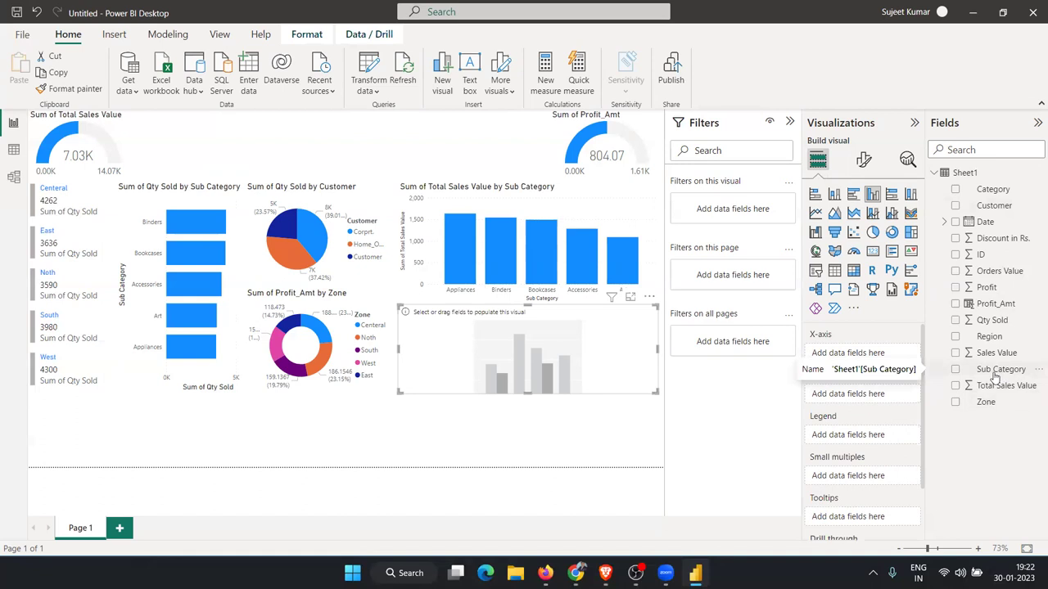
pyautogui.click(999, 372)
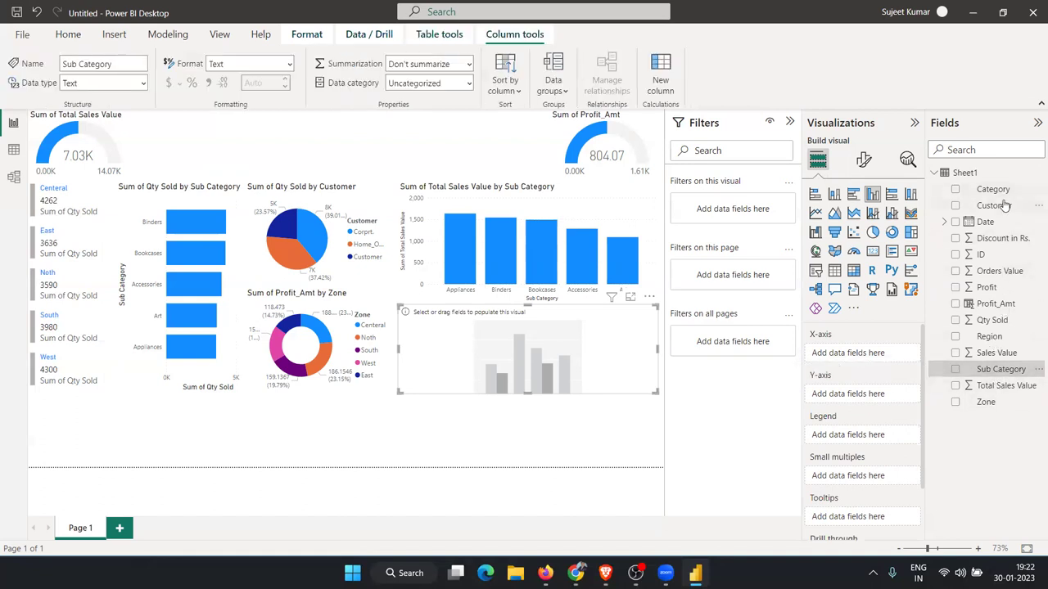
pyautogui.moveTo(994, 191)
pyautogui.mouseDown()
pyautogui.moveTo(755, 319)
pyautogui.moveTo(562, 356)
pyautogui.mouseUp()
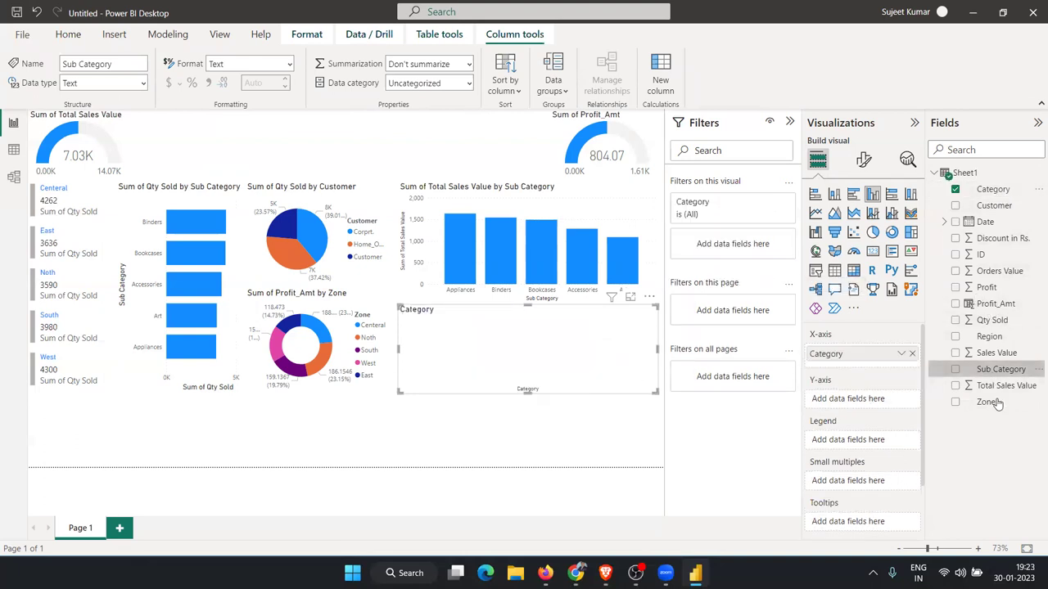
pyautogui.moveTo(995, 386)
pyautogui.mouseDown()
pyautogui.moveTo(640, 382)
pyautogui.moveTo(573, 364)
pyautogui.mouseUp()
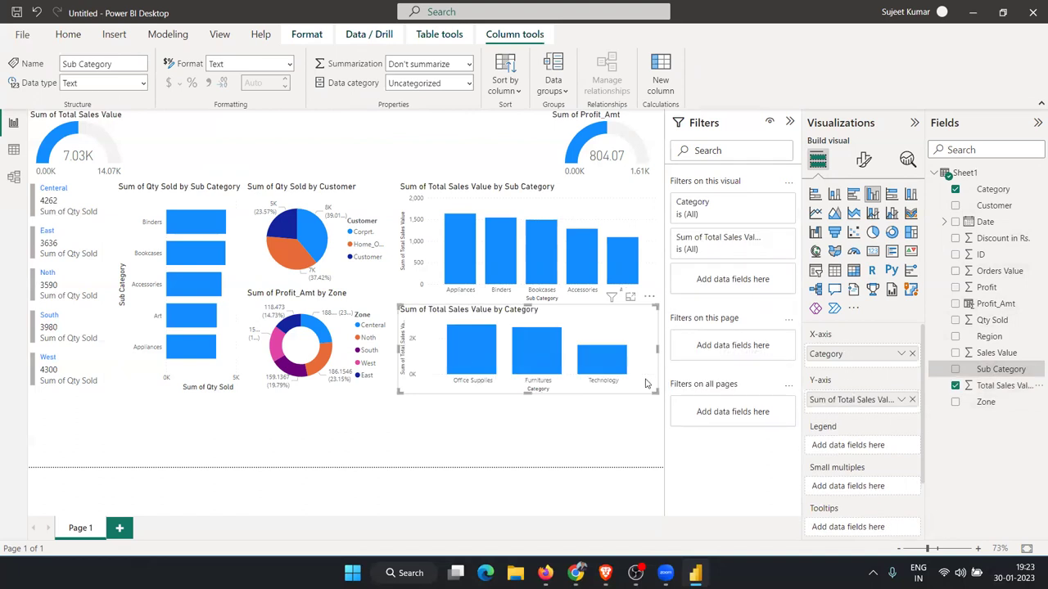
pyautogui.moveTo(524, 407); pyautogui.dragTo(526, 404)
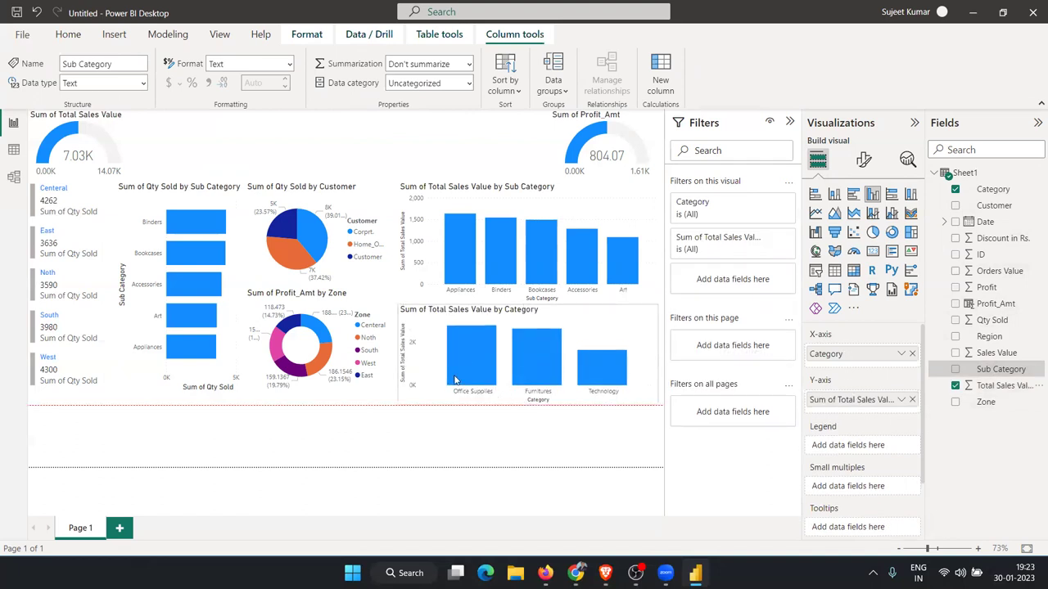
pyautogui.moveTo(397, 354)
pyautogui.mouseDown()
pyautogui.moveTo(388, 352)
pyautogui.moveTo(397, 361)
pyautogui.mouseUp()
pyautogui.click(387, 385)
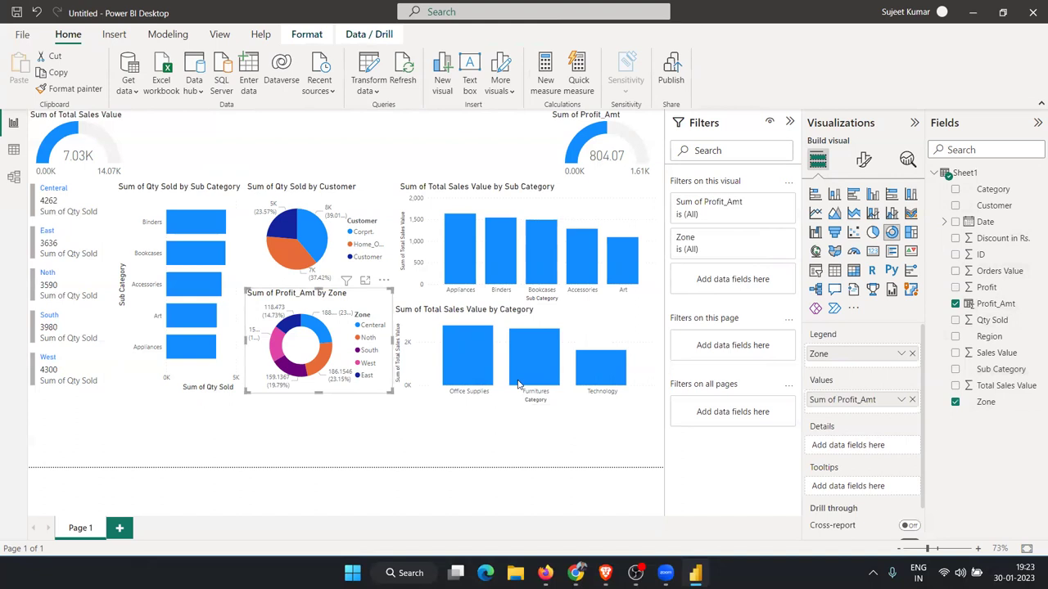
# Add a lower-left line chart plotting Qty Sold against the Date hierarchy.
pyautogui.click(477, 424)
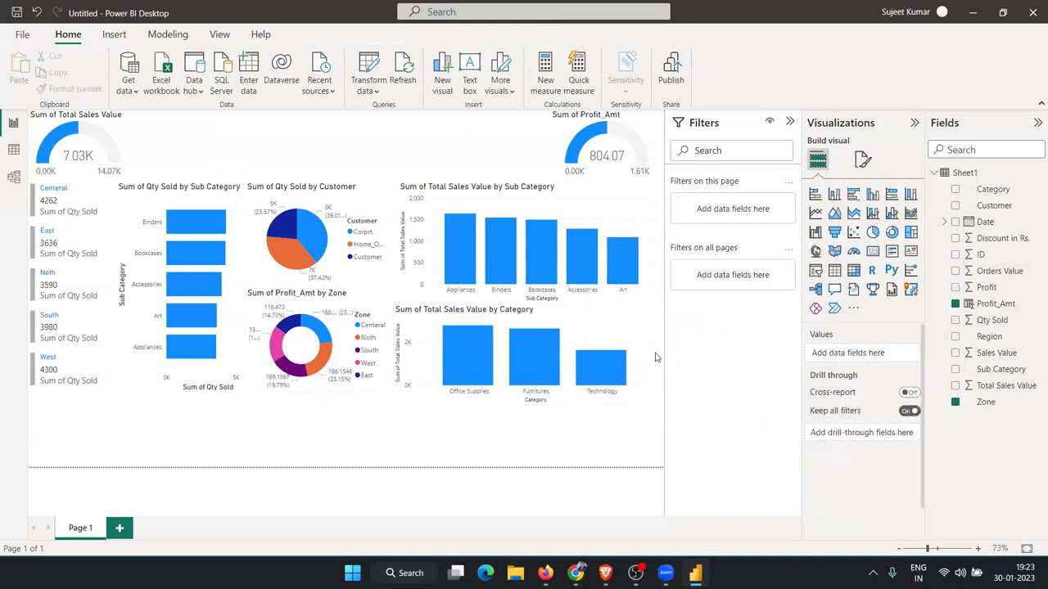
pyautogui.click(815, 213)
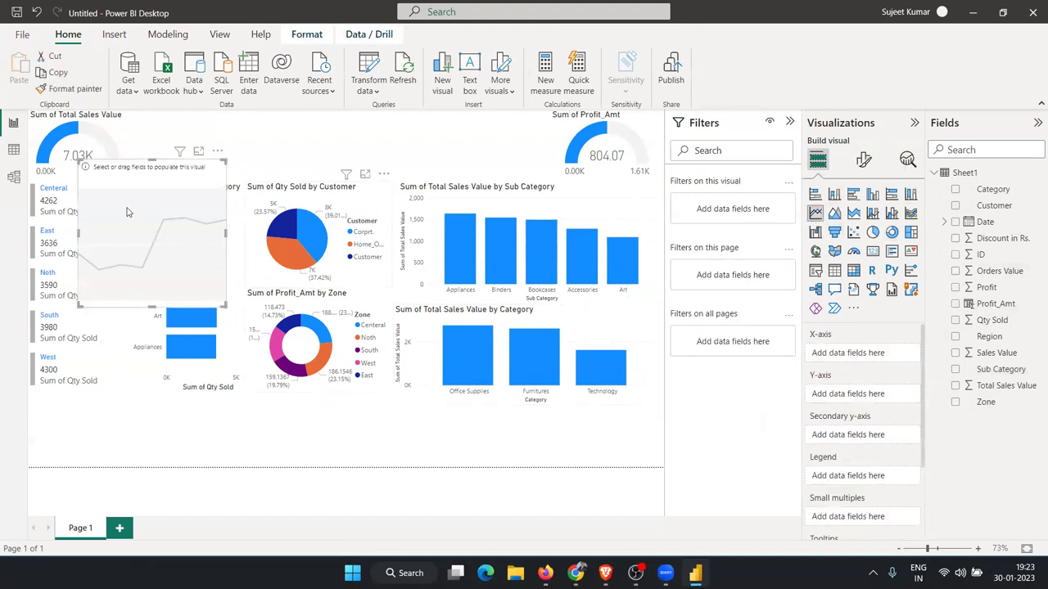
pyautogui.moveTo(144, 190); pyautogui.dragTo(92, 347)
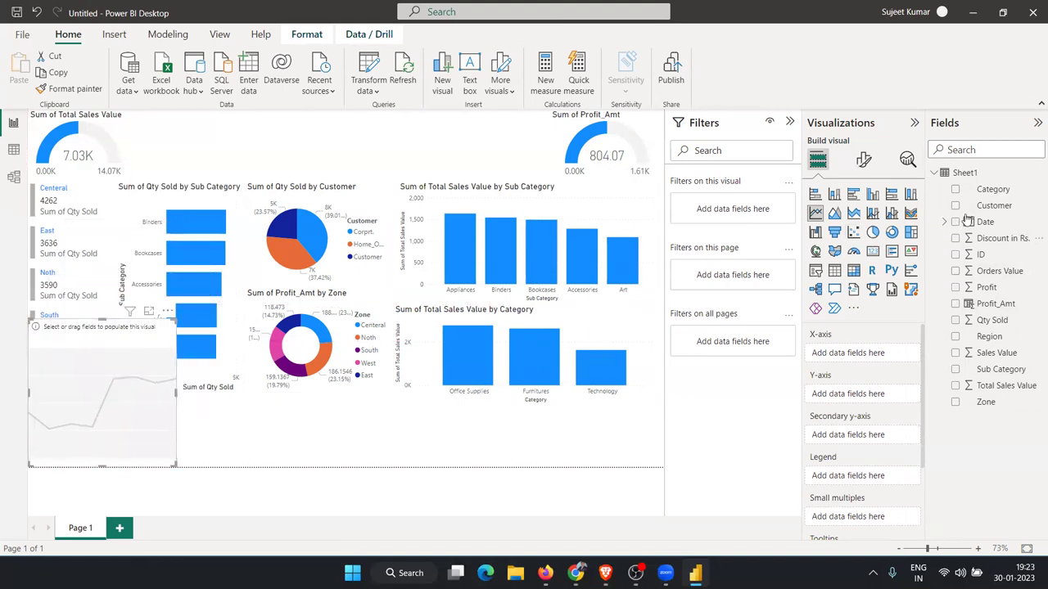
pyautogui.moveTo(985, 222)
pyautogui.mouseDown()
pyautogui.moveTo(513, 348)
pyautogui.moveTo(82, 405)
pyautogui.mouseUp()
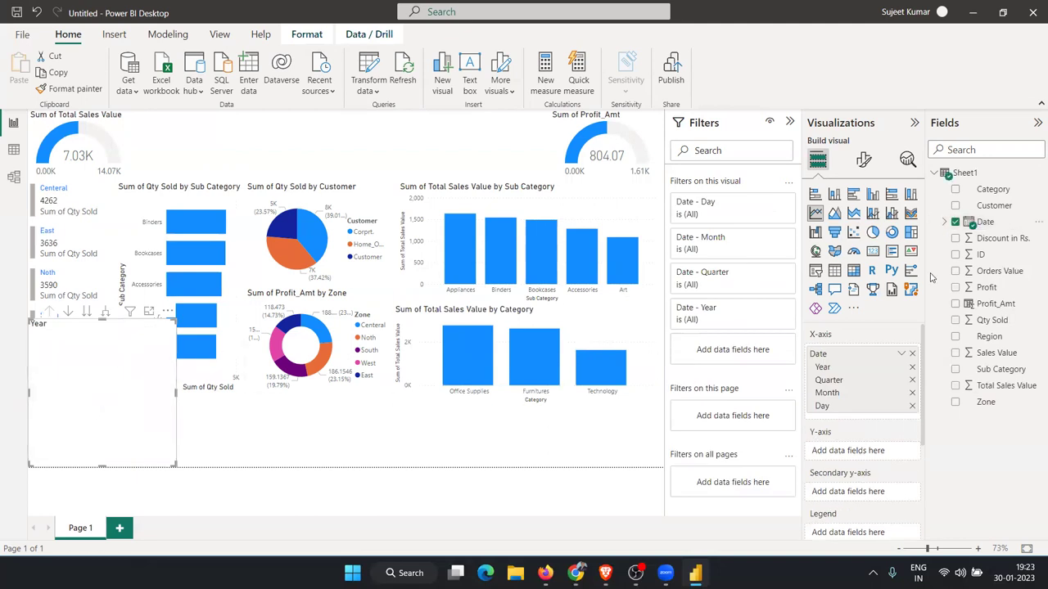
pyautogui.moveTo(978, 322)
pyautogui.mouseDown()
pyautogui.moveTo(654, 370)
pyautogui.moveTo(119, 409)
pyautogui.mouseUp()
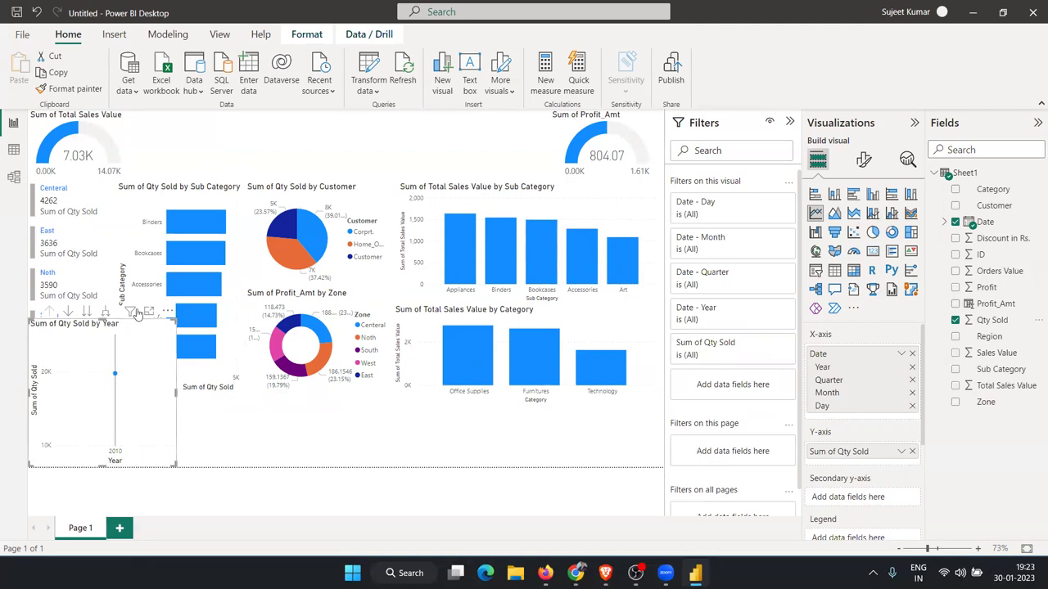
# Expand the line chart to year and quarter, then drill back up to yearly totals.
pyautogui.click(104, 312)
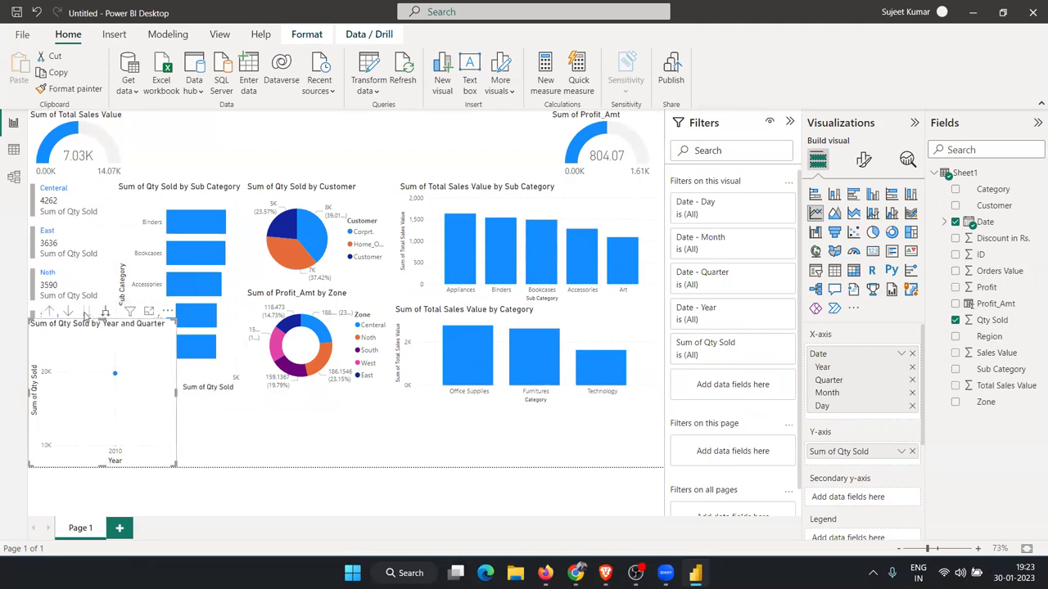
pyautogui.click(68, 313)
pyautogui.click(48, 312)
# Widen the line chart and drill it down through quarter and month to day level.
pyautogui.moveTo(218, 402); pyautogui.dragTo(393, 393)
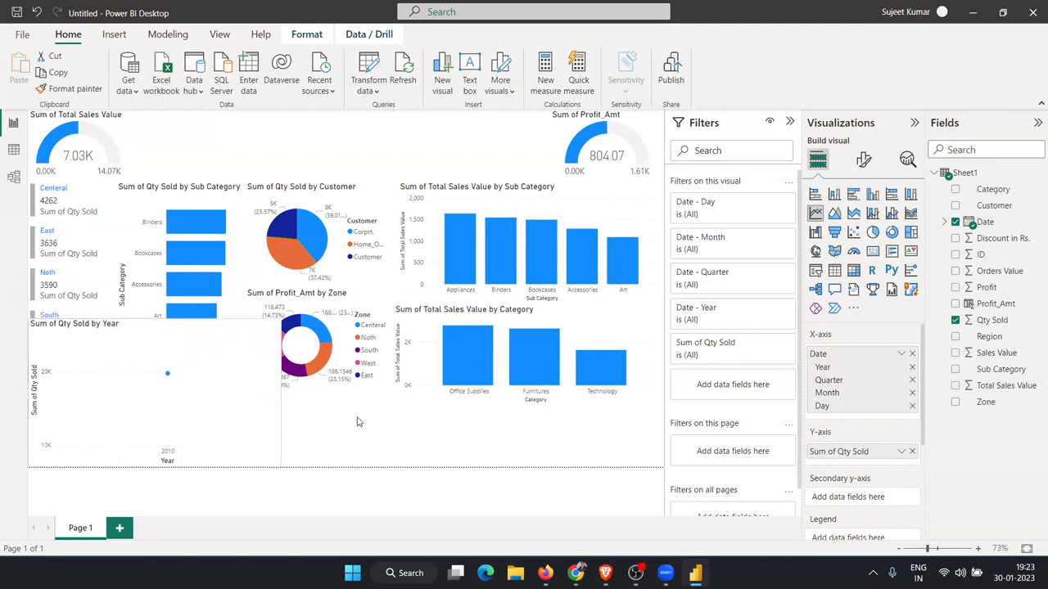
pyautogui.click(125, 350)
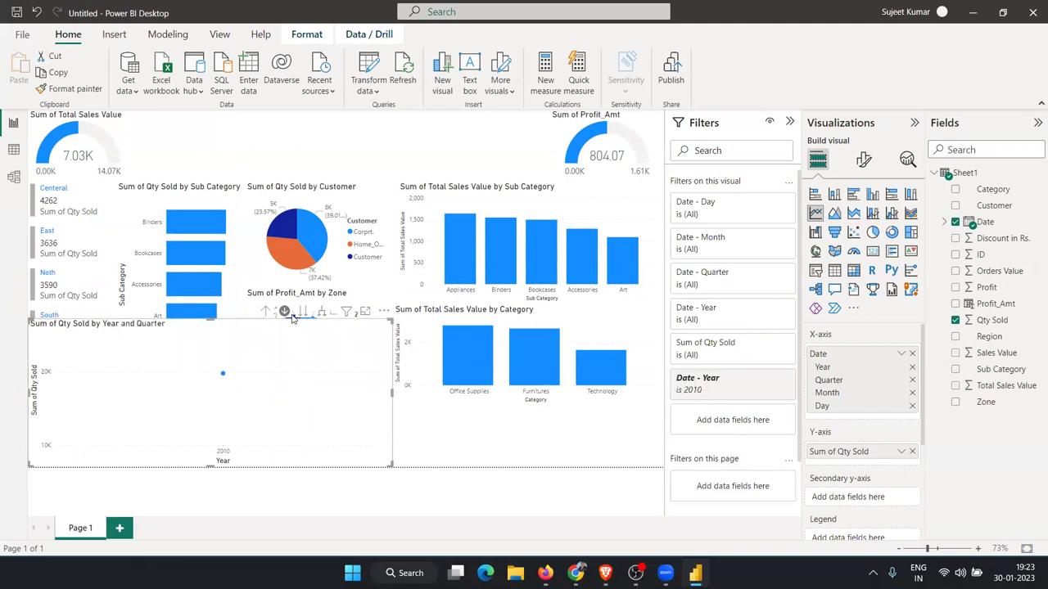
pyautogui.click(266, 313)
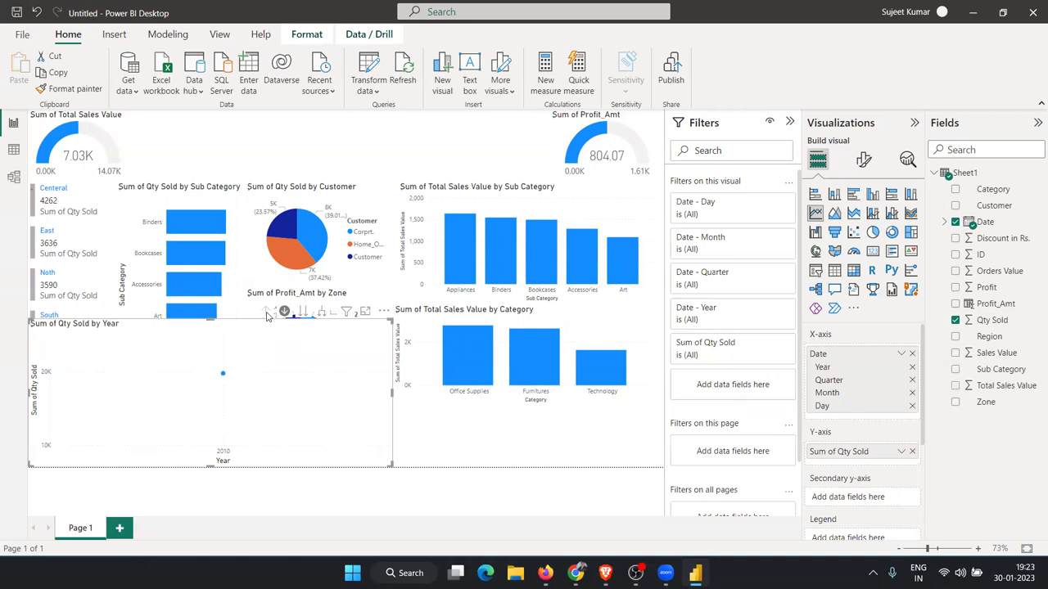
pyautogui.click(284, 311)
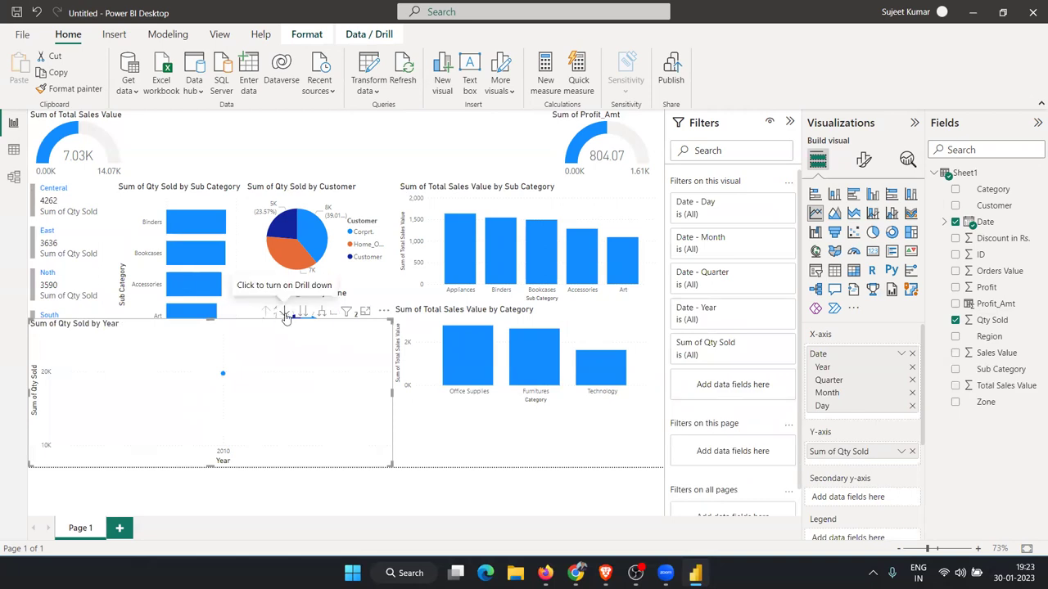
pyautogui.click(284, 312)
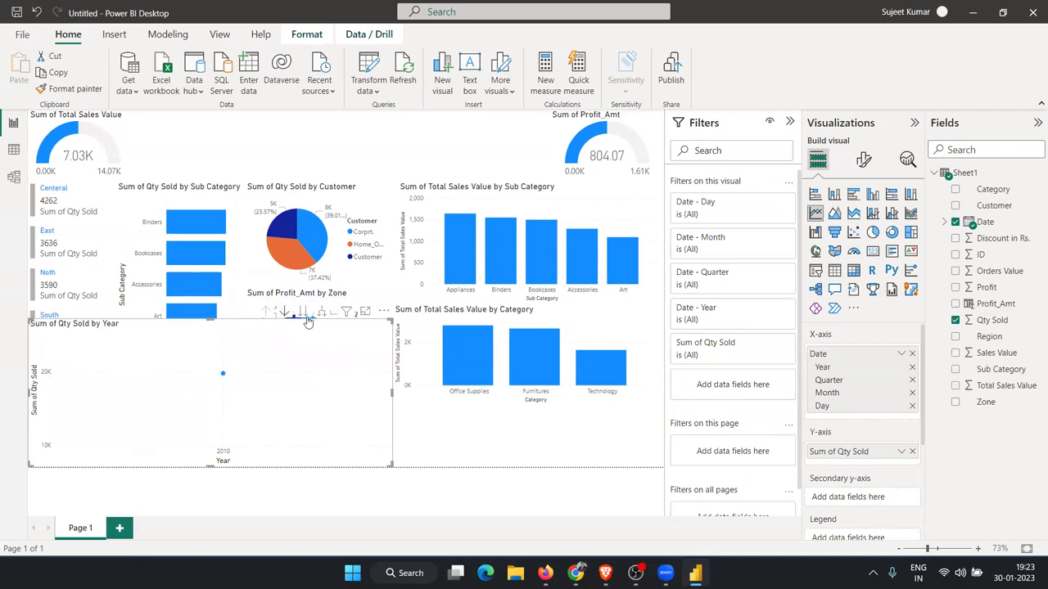
pyautogui.click(303, 313)
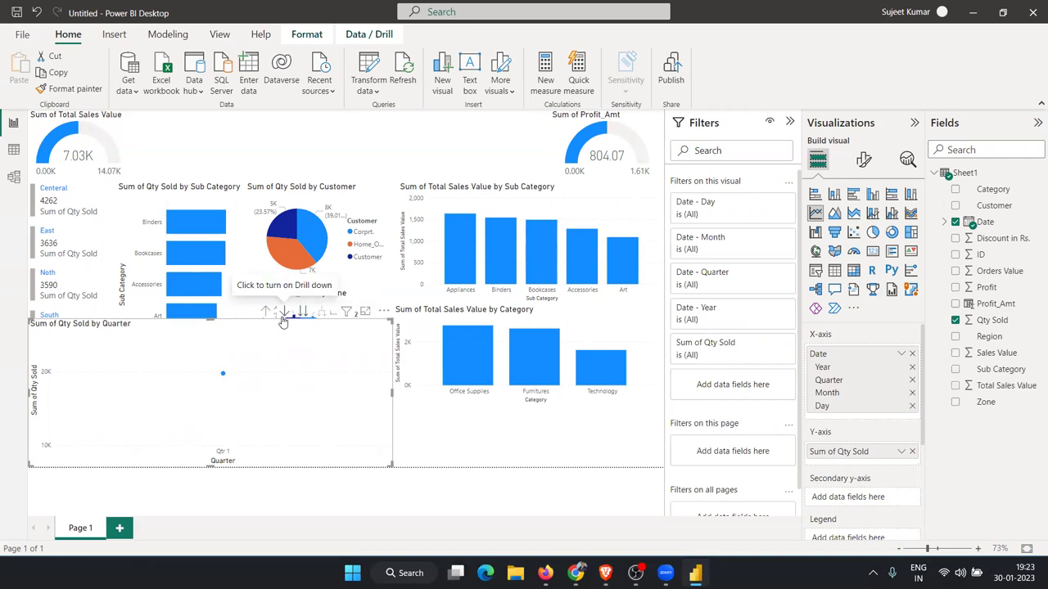
pyautogui.click(284, 312)
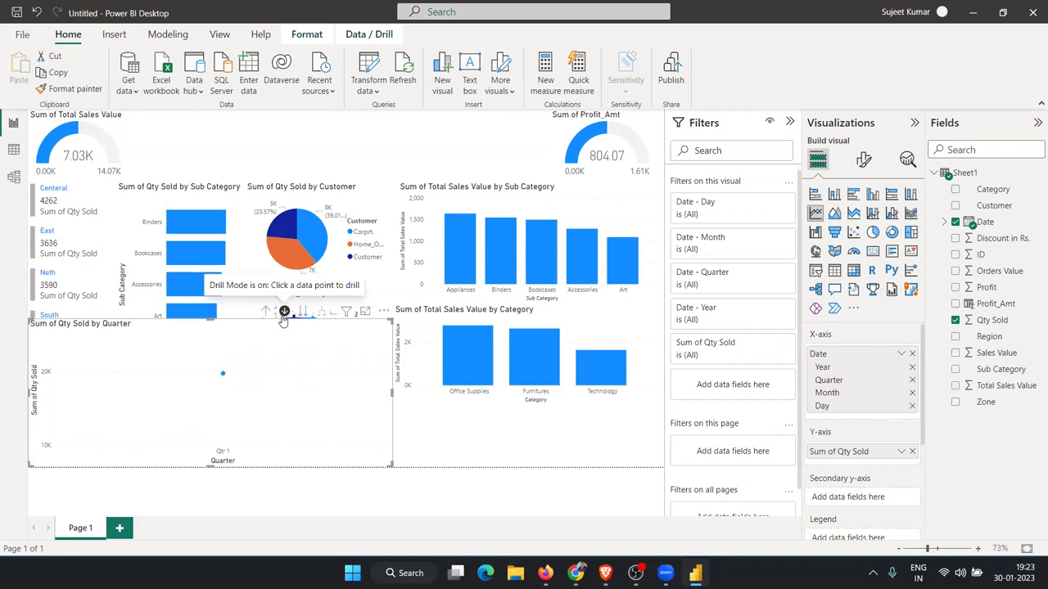
pyautogui.click(304, 314)
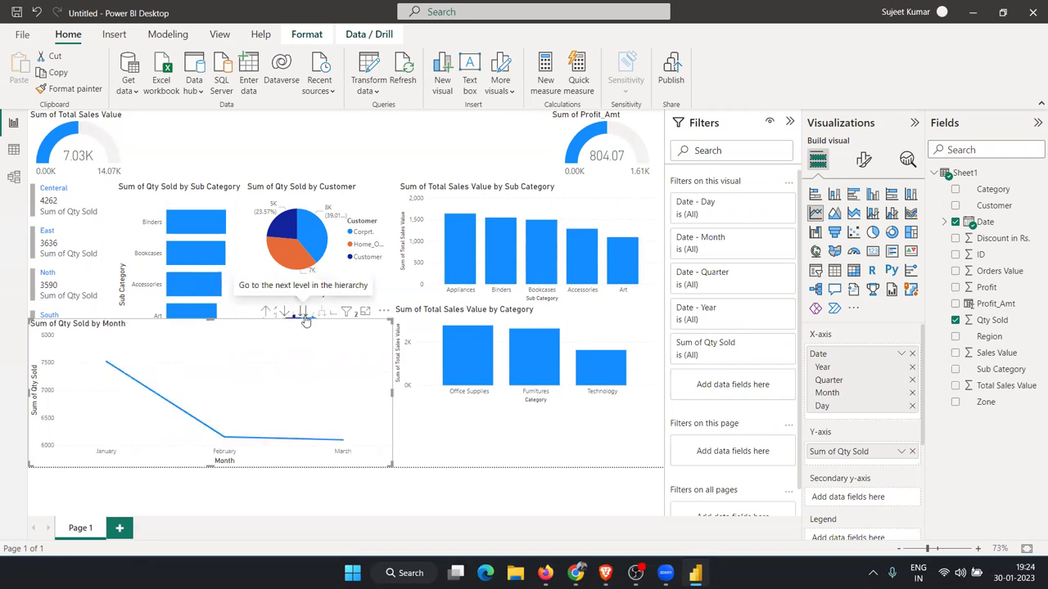
pyautogui.click(304, 316)
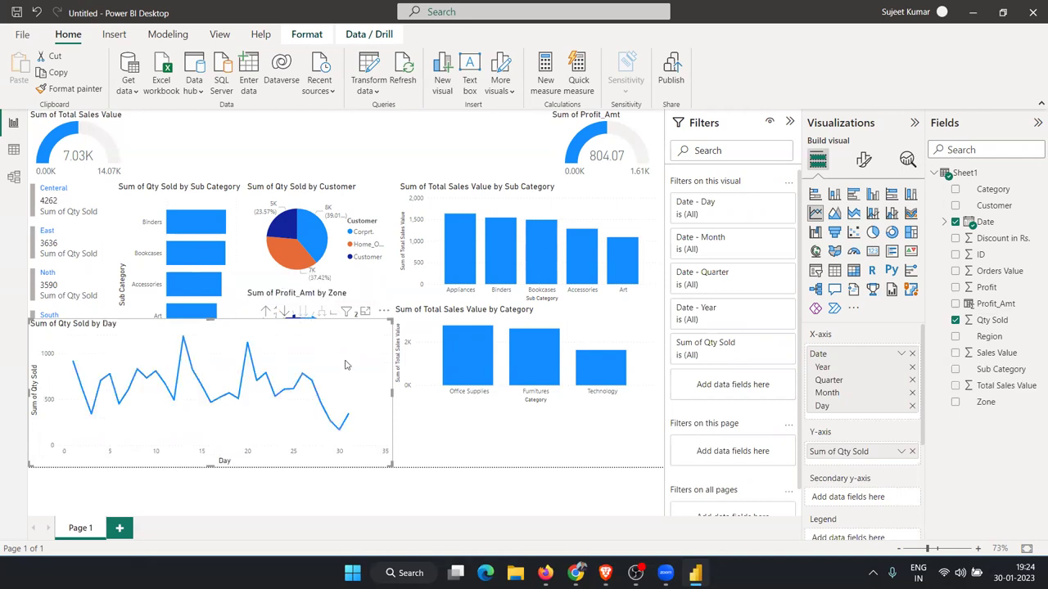
# Stretch the daily chart across the report bottom, shorten it, and insert a title text box.
pyautogui.moveTo(381, 405)
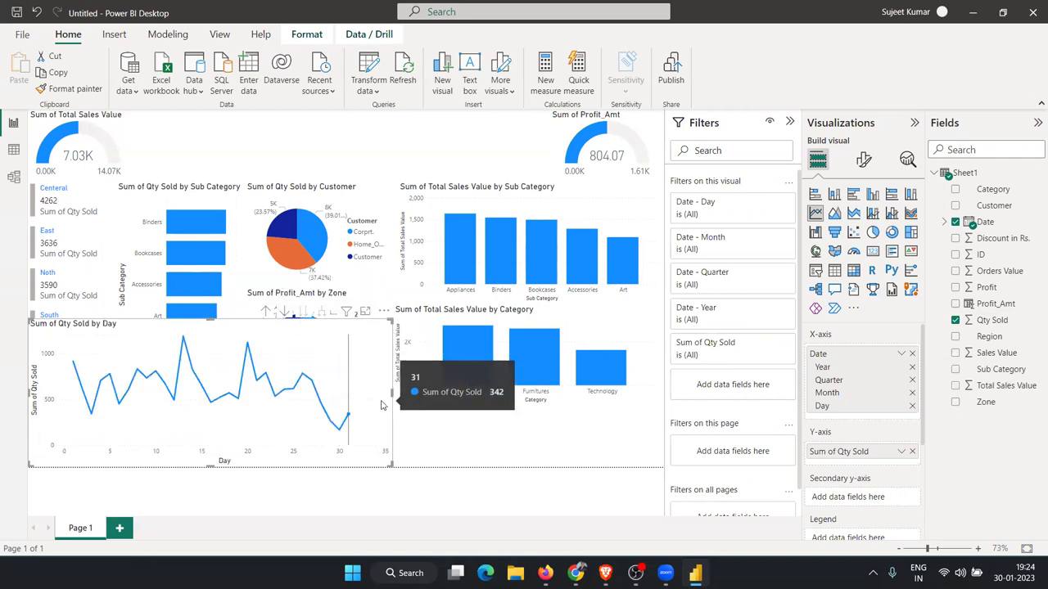
pyautogui.moveTo(392, 401); pyautogui.dragTo(665, 434)
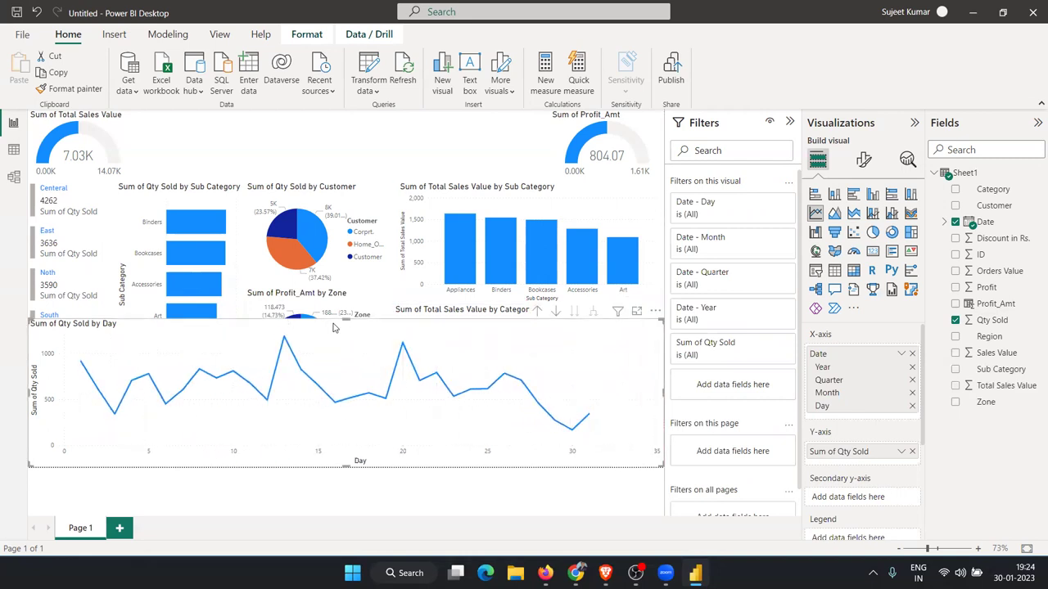
pyautogui.moveTo(346, 321); pyautogui.dragTo(354, 414)
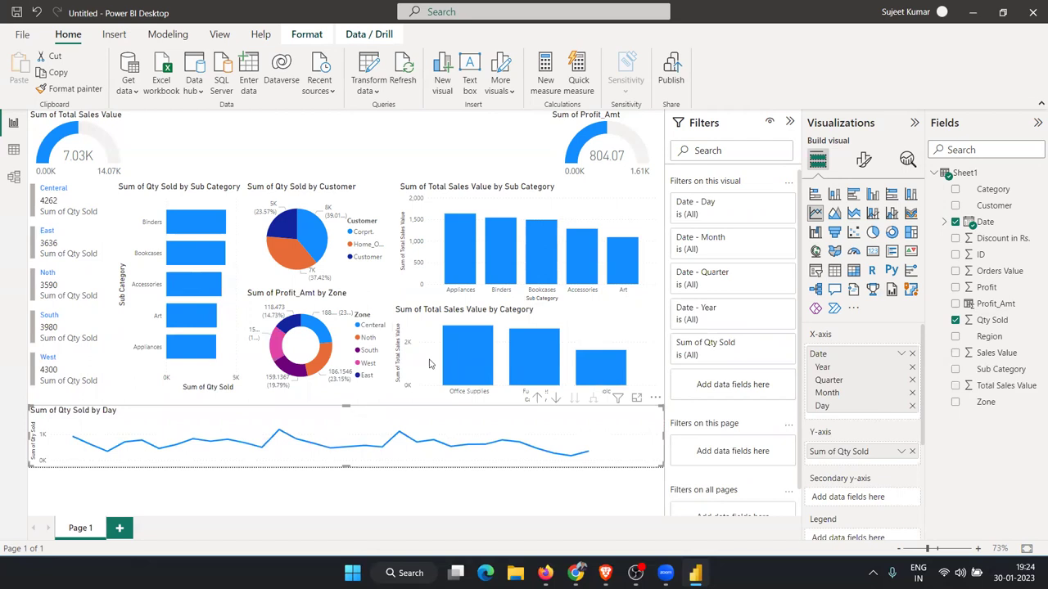
pyautogui.click(401, 163)
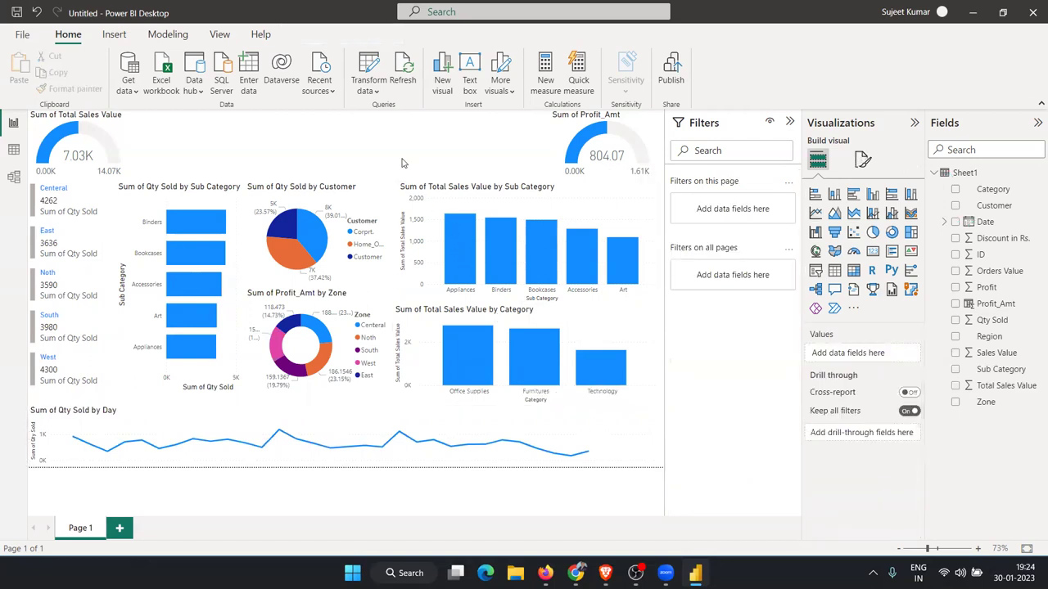
pyautogui.click(470, 72)
pyautogui.write('Monthly Sales Report 2020')
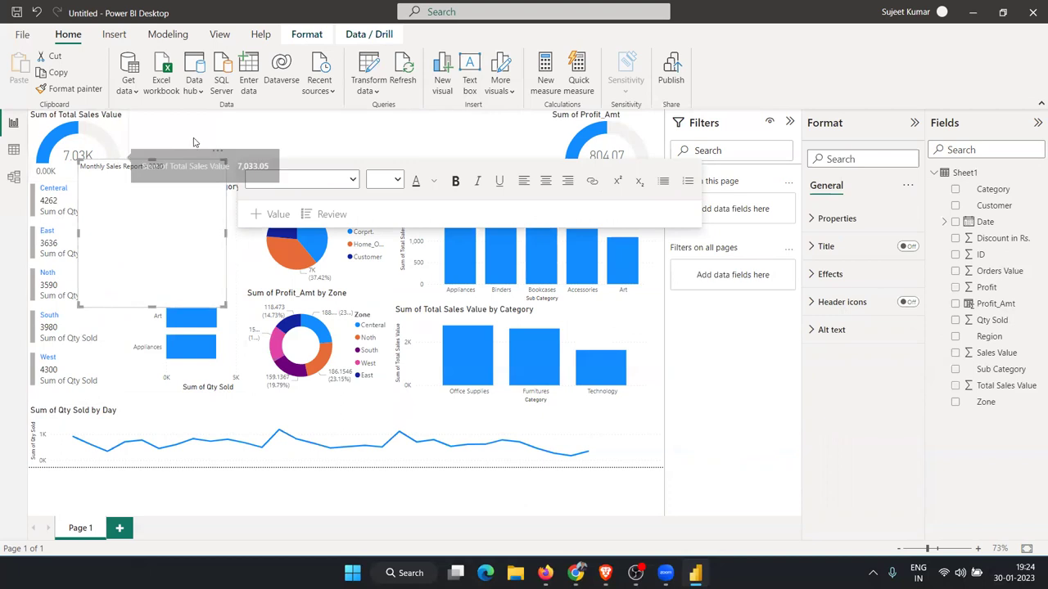
# Move the title text box to the top and resize it into a wide banner.
pyautogui.moveTo(113, 162); pyautogui.dragTo(182, 112)
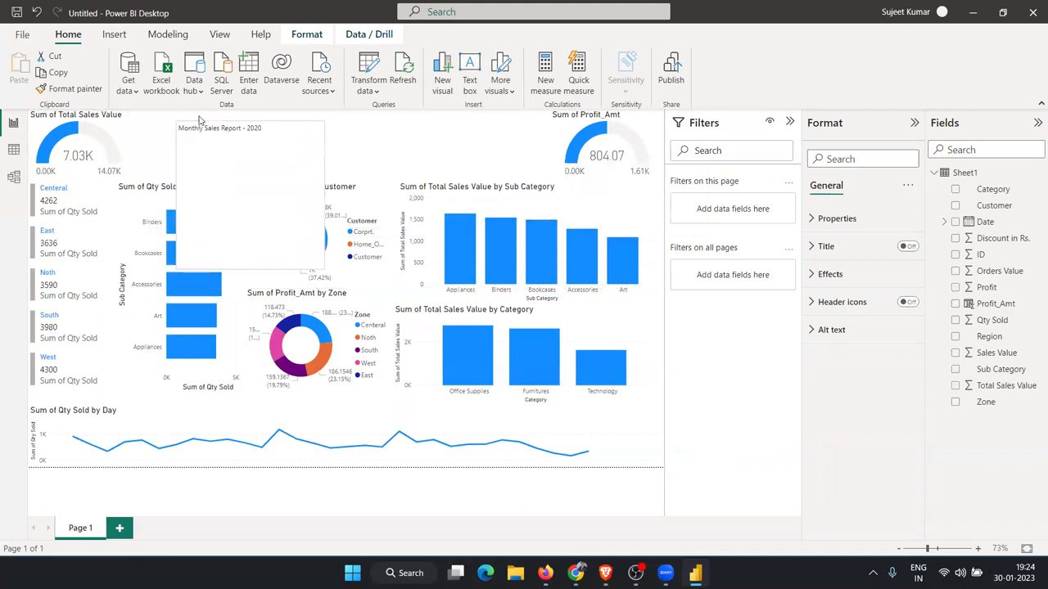
pyautogui.click(277, 203)
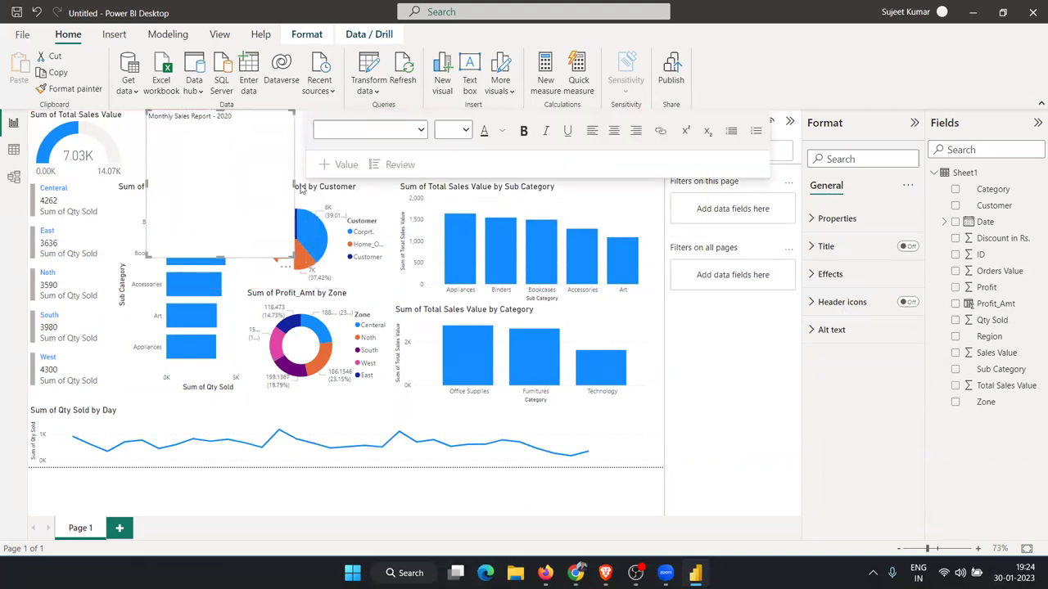
pyautogui.moveTo(291, 181); pyautogui.dragTo(559, 183)
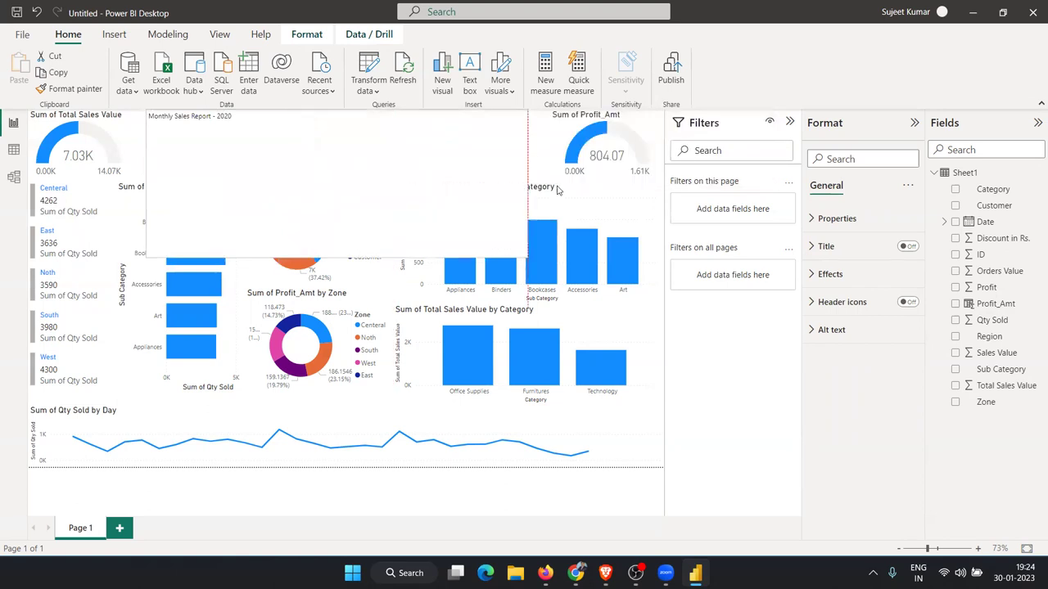
pyautogui.moveTo(560, 256); pyautogui.dragTo(543, 170)
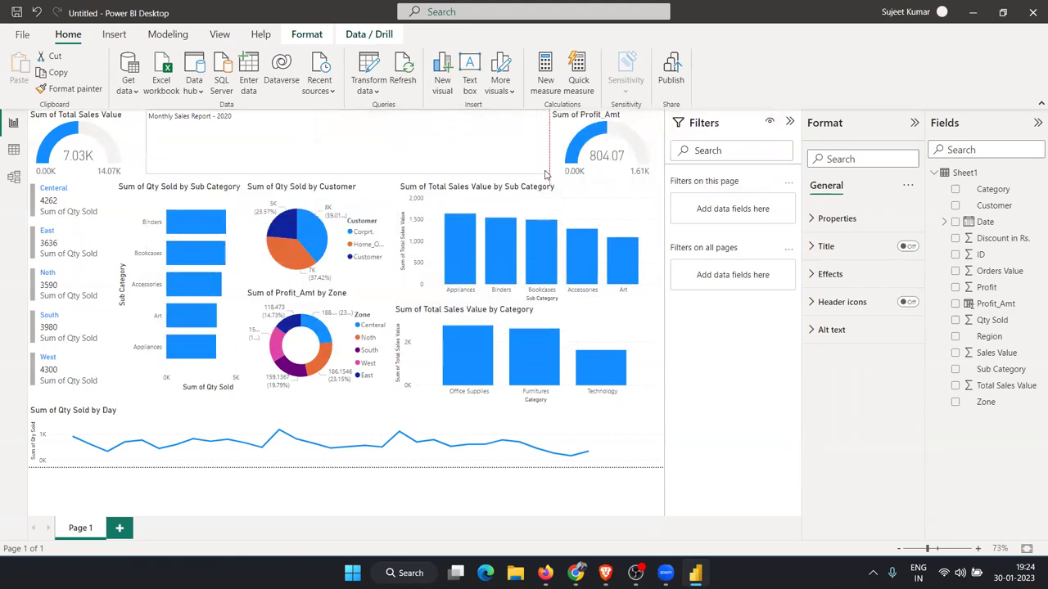
# Format the title text at 32 pt, bold and underlined.
pyautogui.moveTo(231, 117)
pyautogui.mouseDown()
pyautogui.moveTo(49, 113)
pyautogui.moveTo(42, 141)
pyautogui.mouseUp()
pyautogui.click(304, 209)
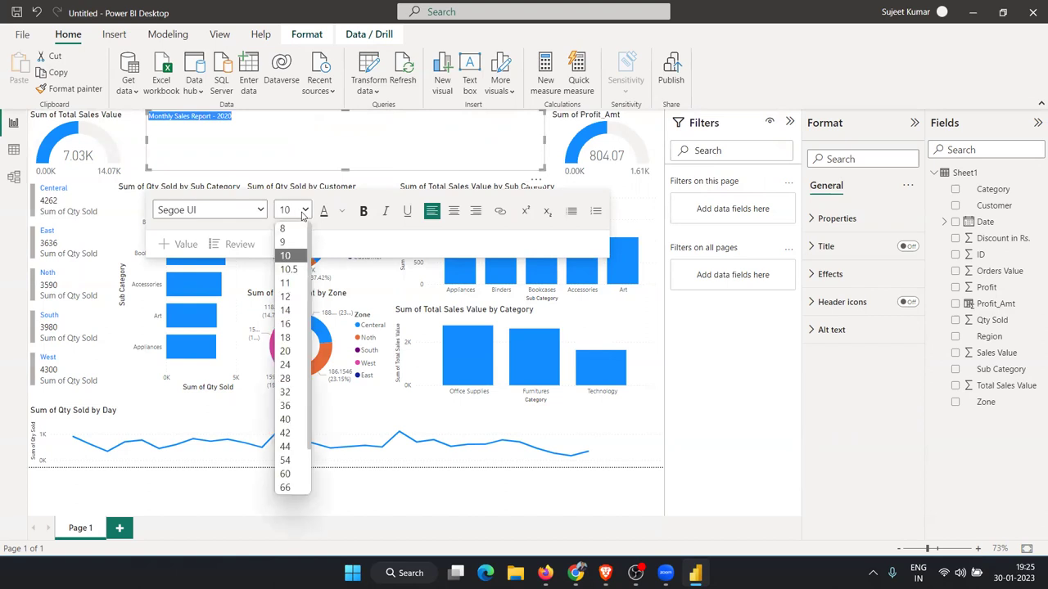
pyautogui.click(285, 392)
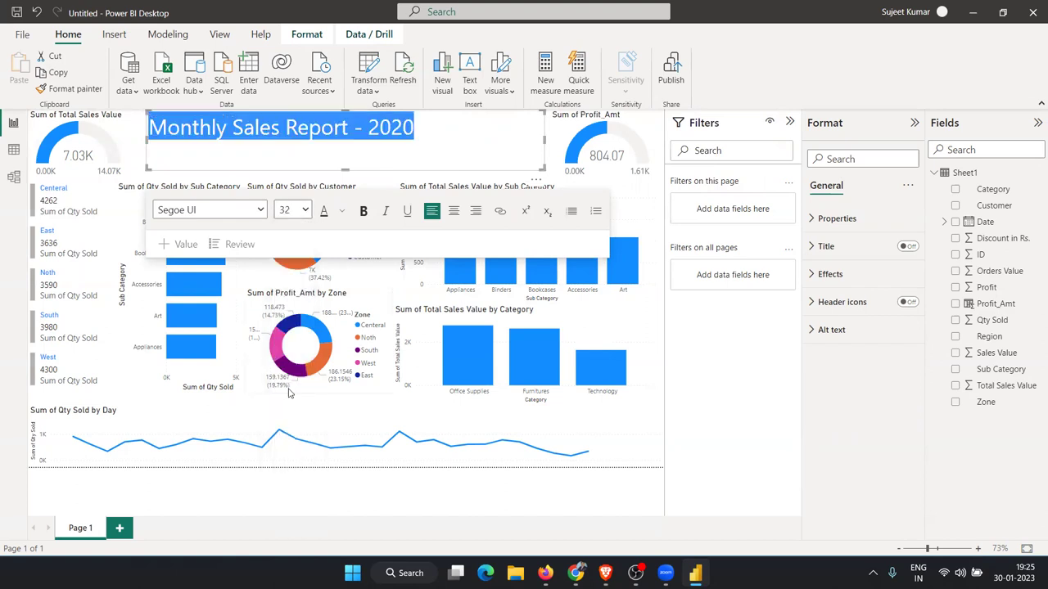
pyautogui.click(406, 211)
pyautogui.click(363, 211)
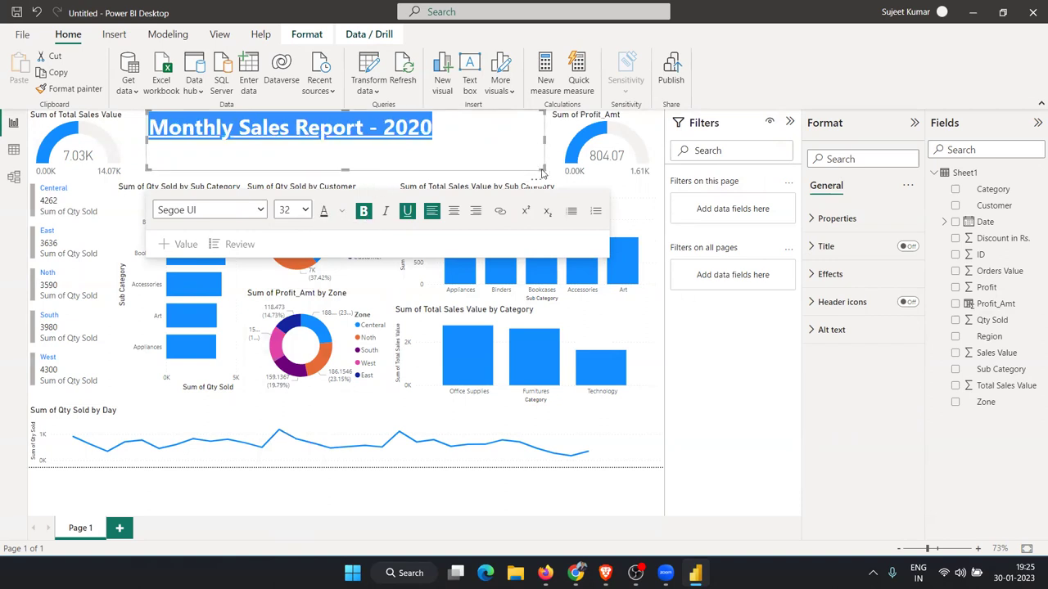
# Fit the title box to its text and centre it along the top of the report.
pyautogui.moveTo(527, 166); pyautogui.dragTo(439, 142)
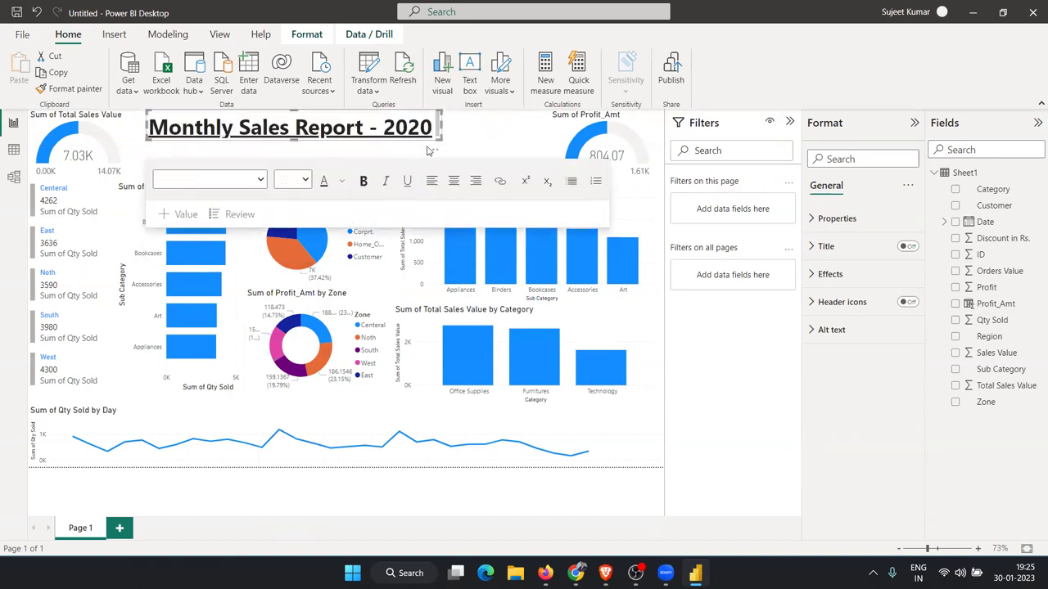
pyautogui.moveTo(384, 146); pyautogui.dragTo(442, 150)
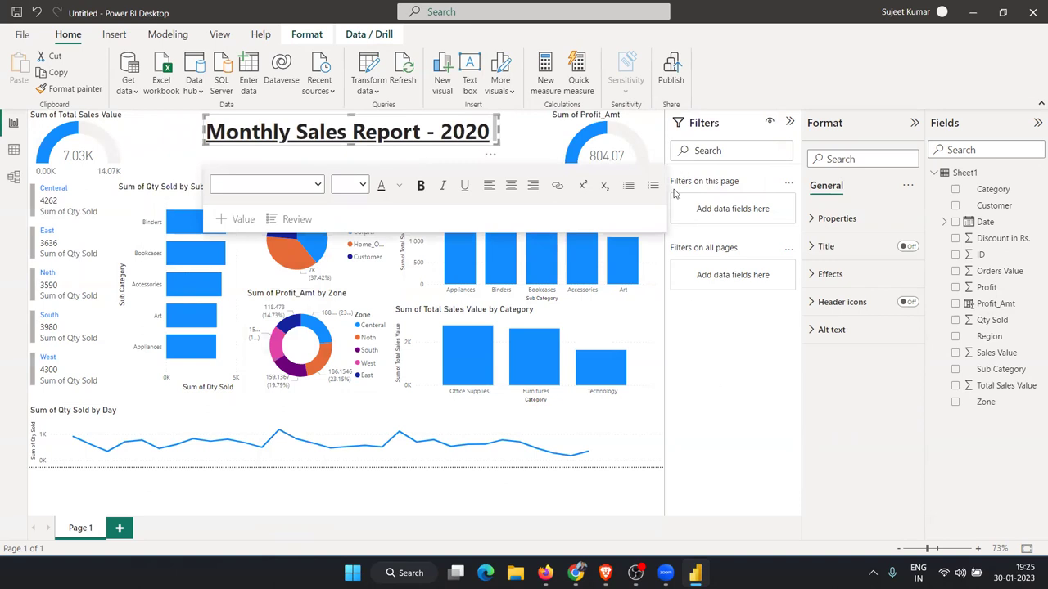
pyautogui.click(461, 479)
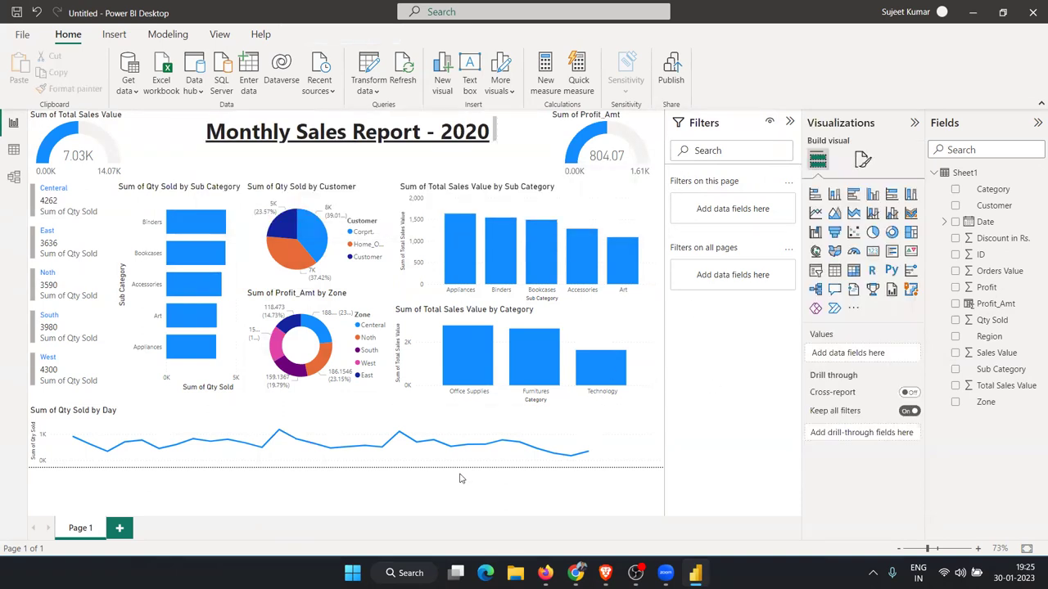
# Rename the report page tab from Page 1 to Sales-2022.
pyautogui.doubleClick(85, 532)
pyautogui.write('S')
pyautogui.write('s-')
pyautogui.write('2022')
pyautogui.press('Return')
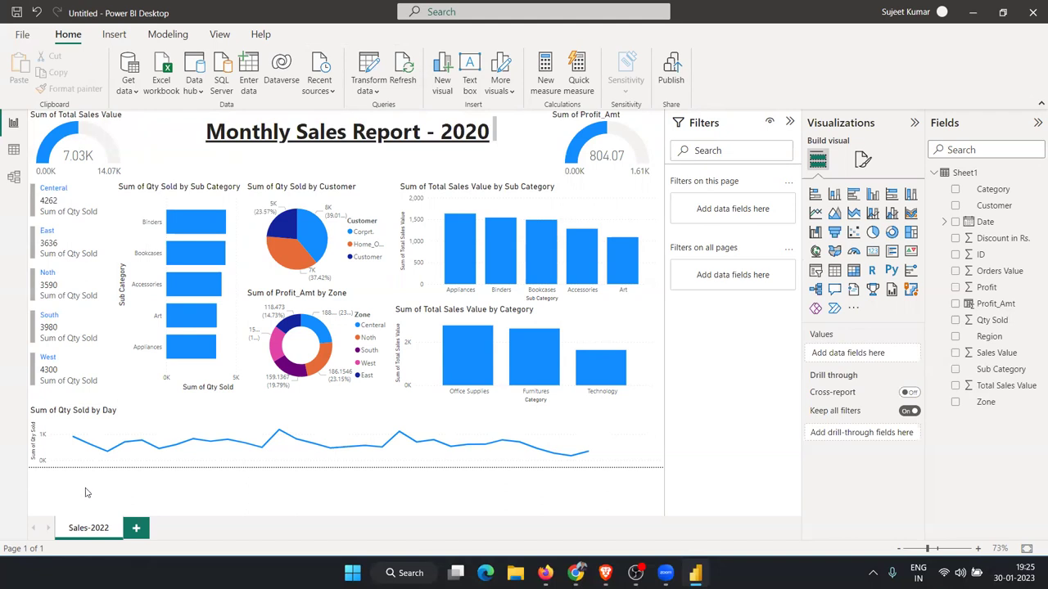
# Look through the File backstage's recent reports and export options, then check the signed-in account.
pyautogui.click(19, 35)
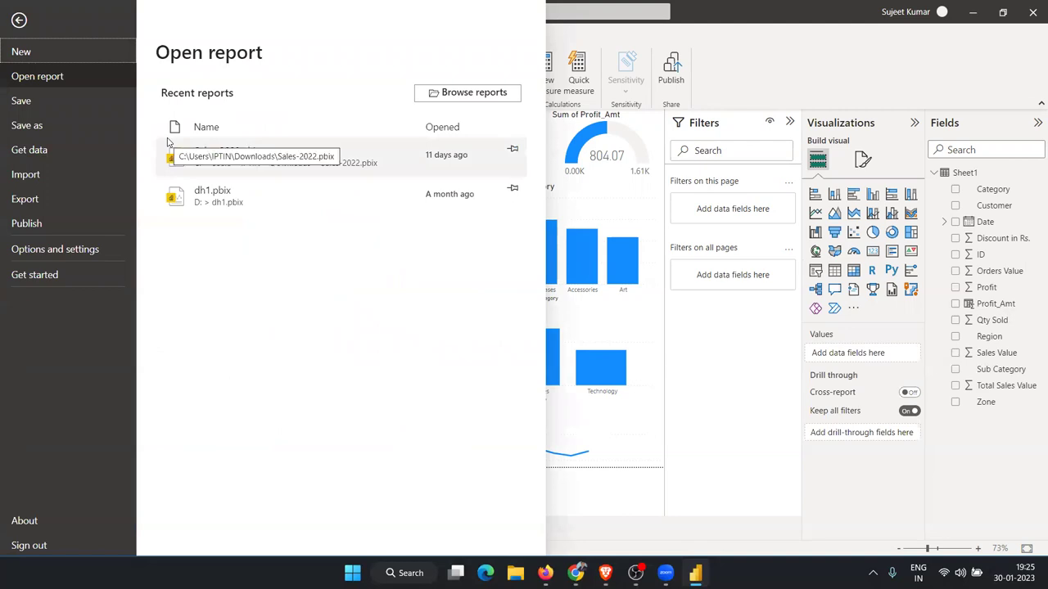
pyautogui.click(70, 193)
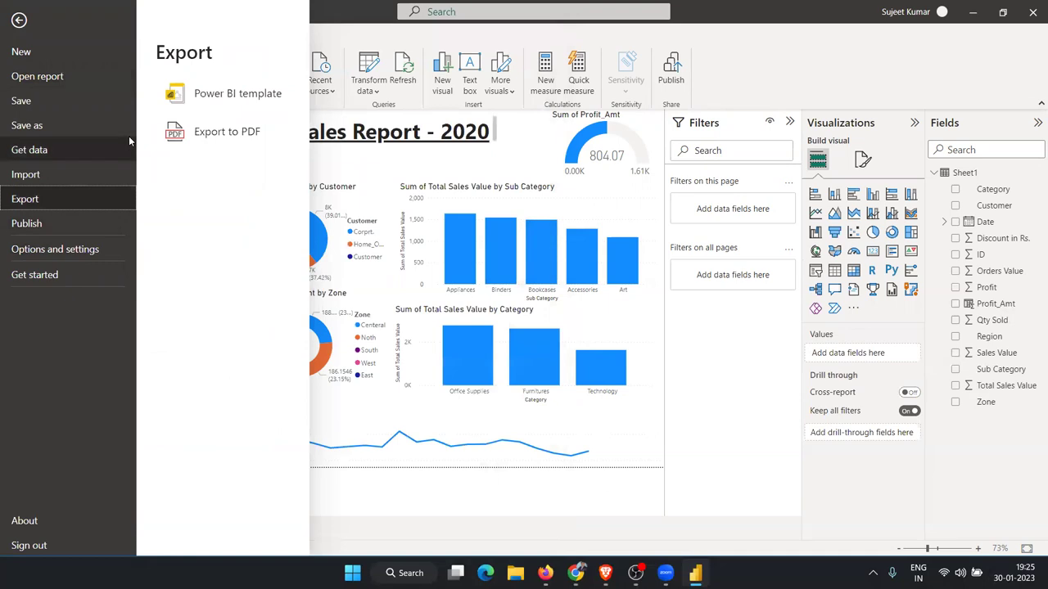
pyautogui.click(170, 138)
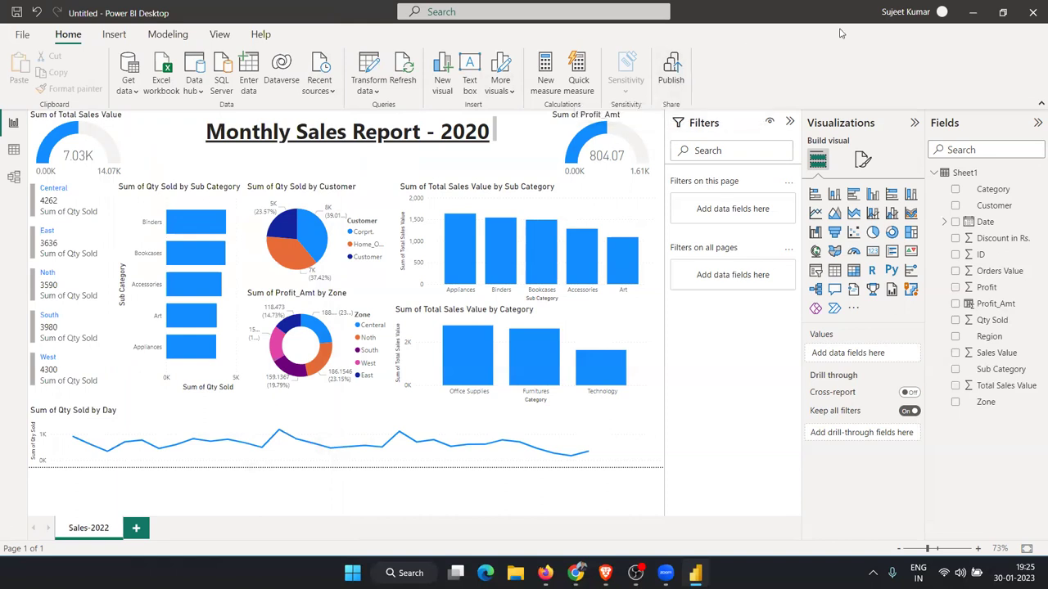
pyautogui.click(906, 12)
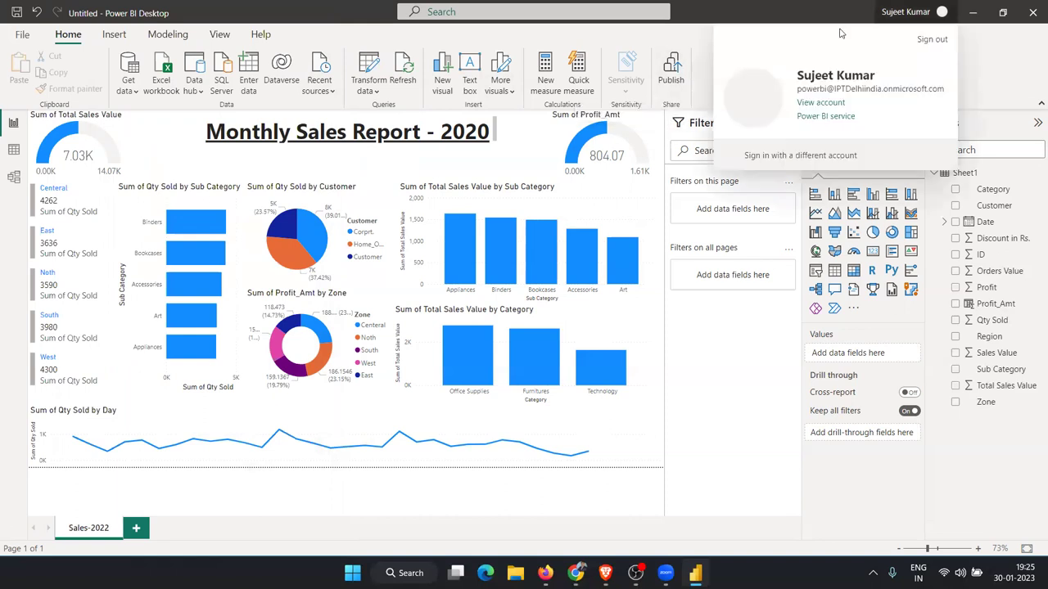
pyautogui.click(898, 88)
# Start publishing and save the report file as Sales-2022 when prompted.
pyautogui.click(673, 79)
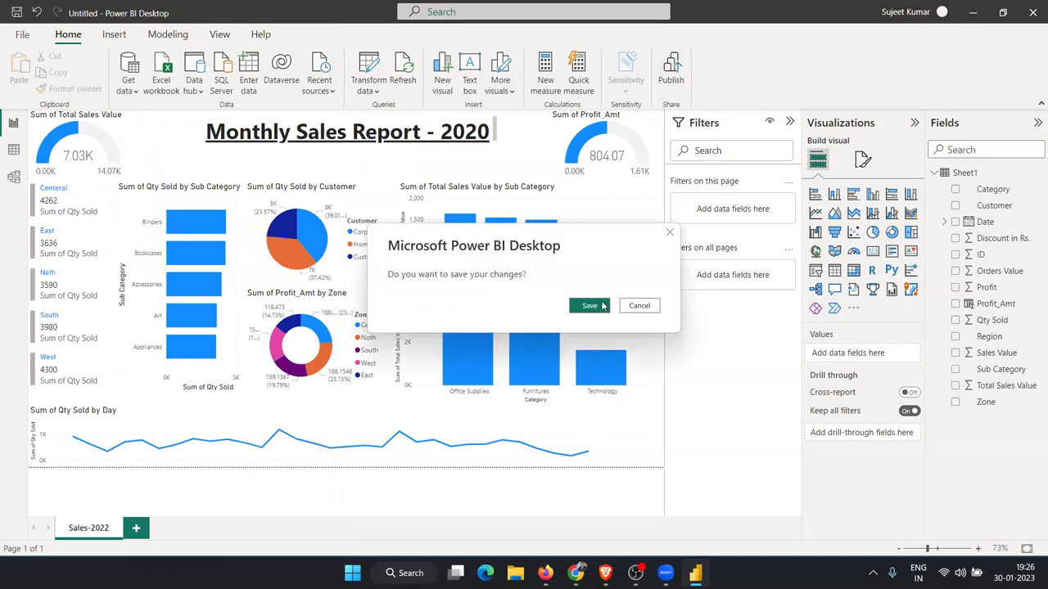
pyautogui.click(602, 306)
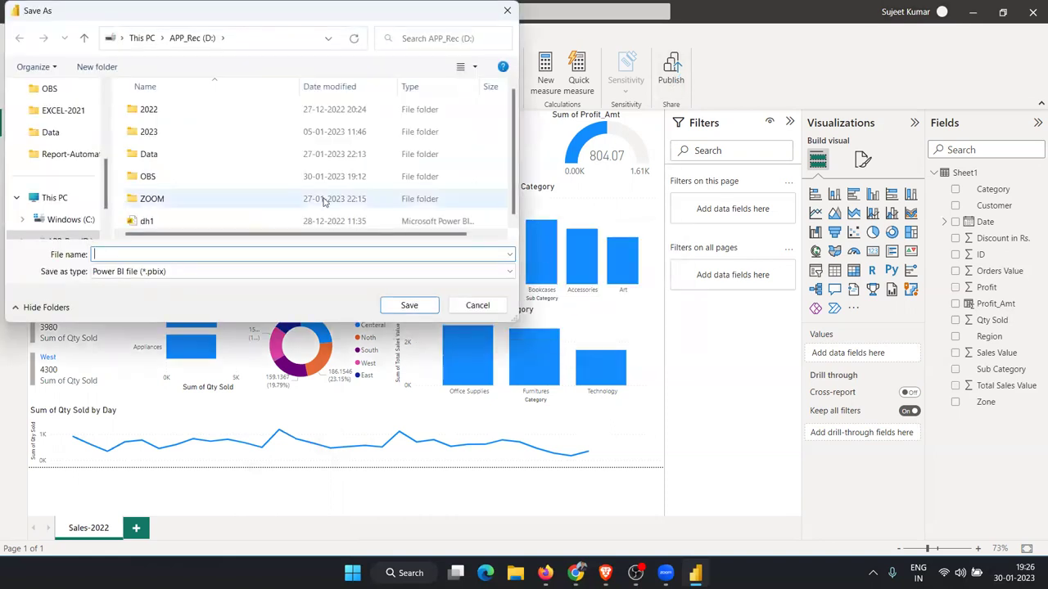
pyautogui.write('Sales-2022')
pyautogui.click(425, 307)
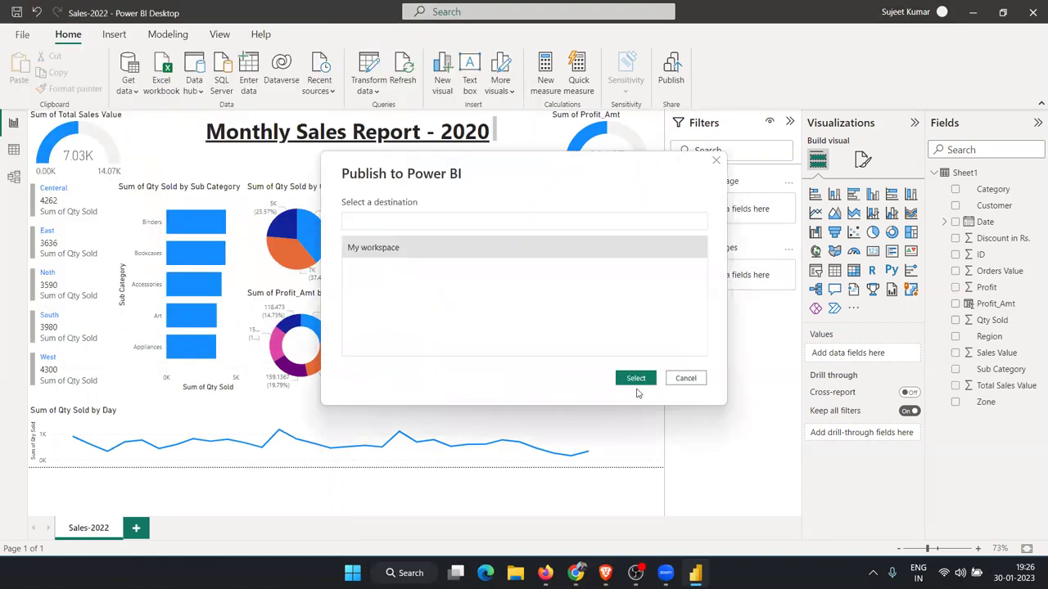
# Publish Sales-2022 to My workspace, replacing the existing Sales-2022 dataset, and dismiss the success message.
pyautogui.click(643, 383)
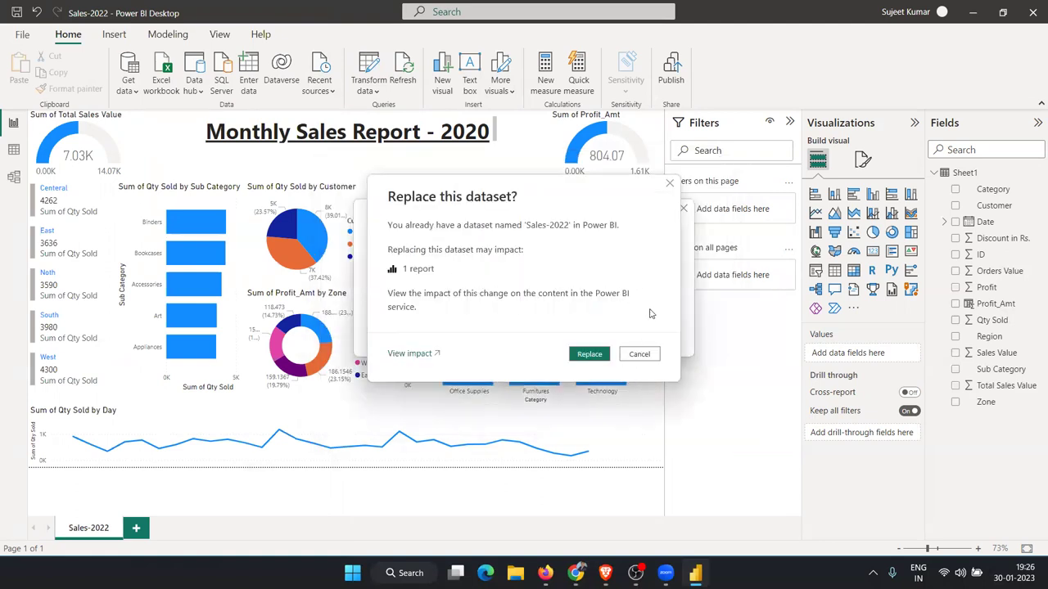
pyautogui.click(649, 358)
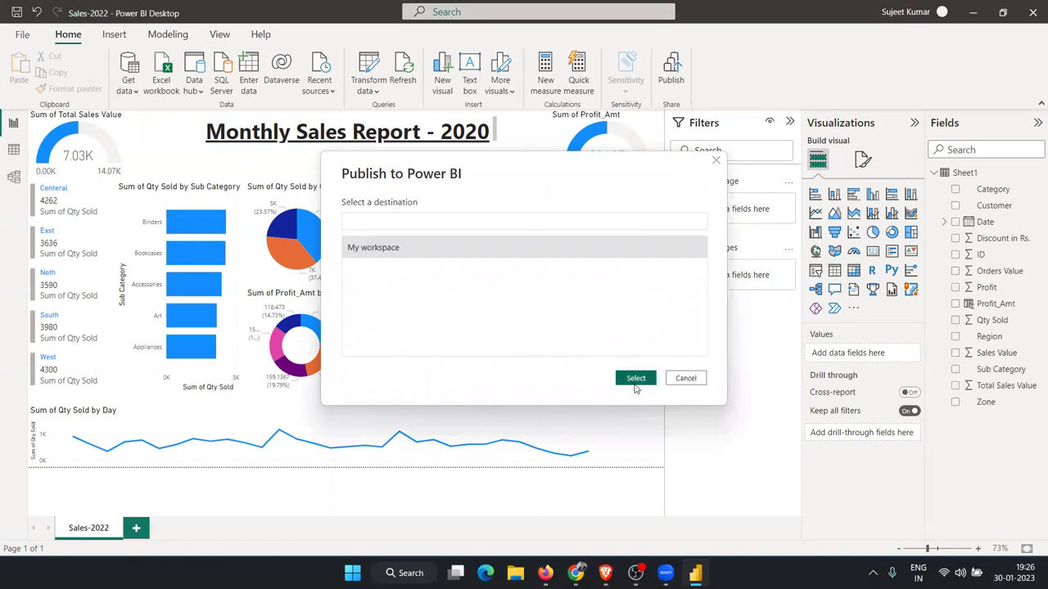
pyautogui.click(636, 381)
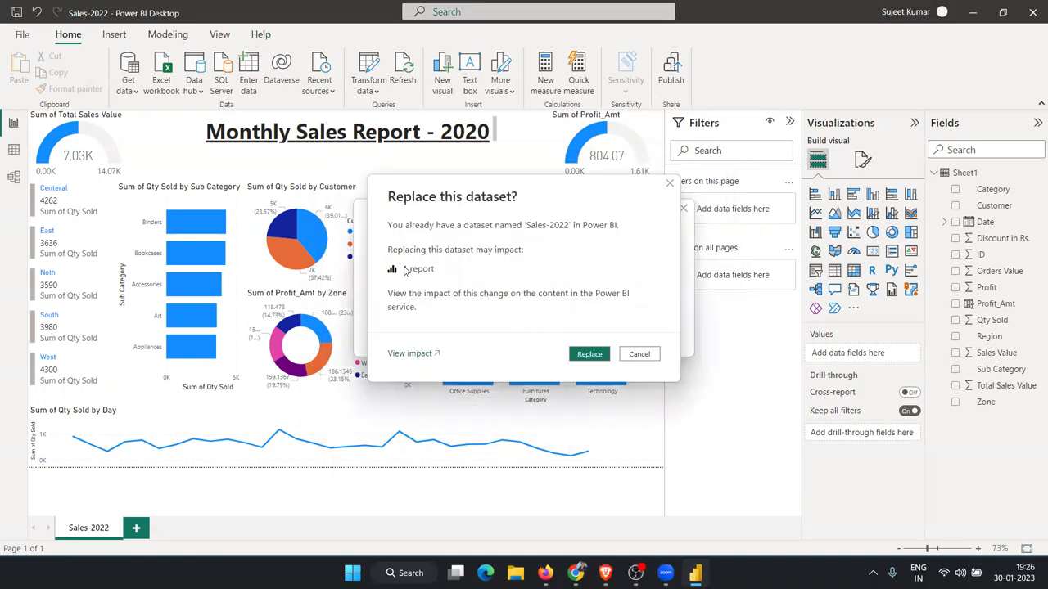
pyautogui.click(588, 355)
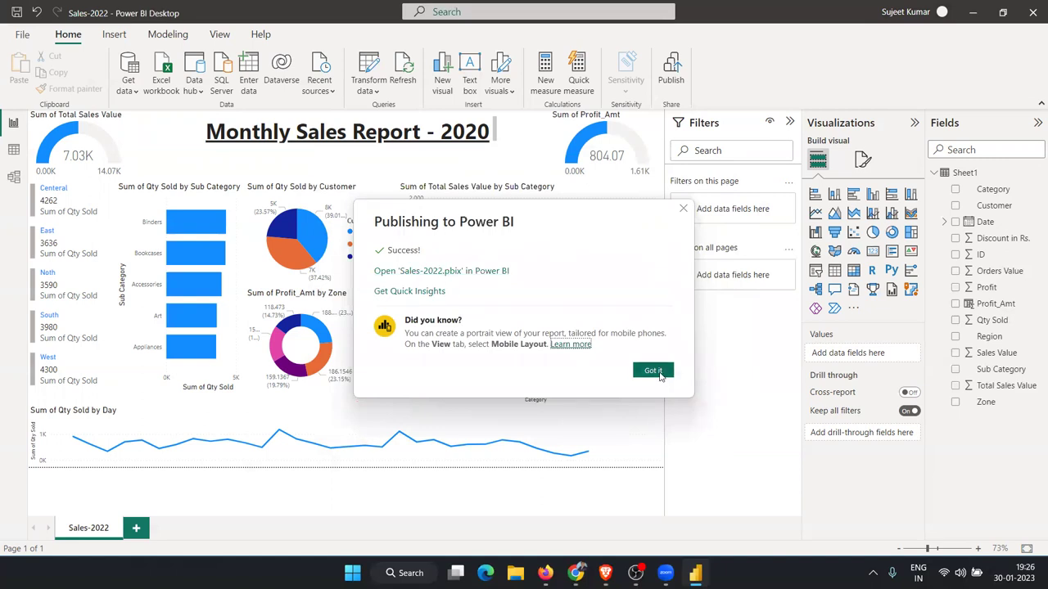
pyautogui.click(661, 371)
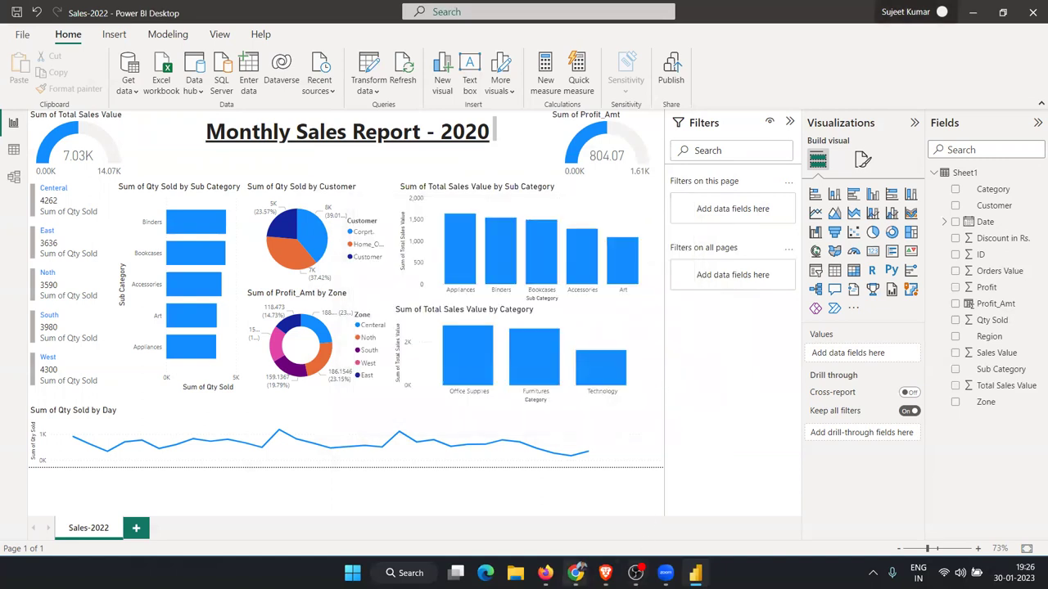
# Switch to Chrome and go to the Power BI service Home page in a new tab.
pyautogui.moveTo(567, 566)
pyautogui.click(524, 504)
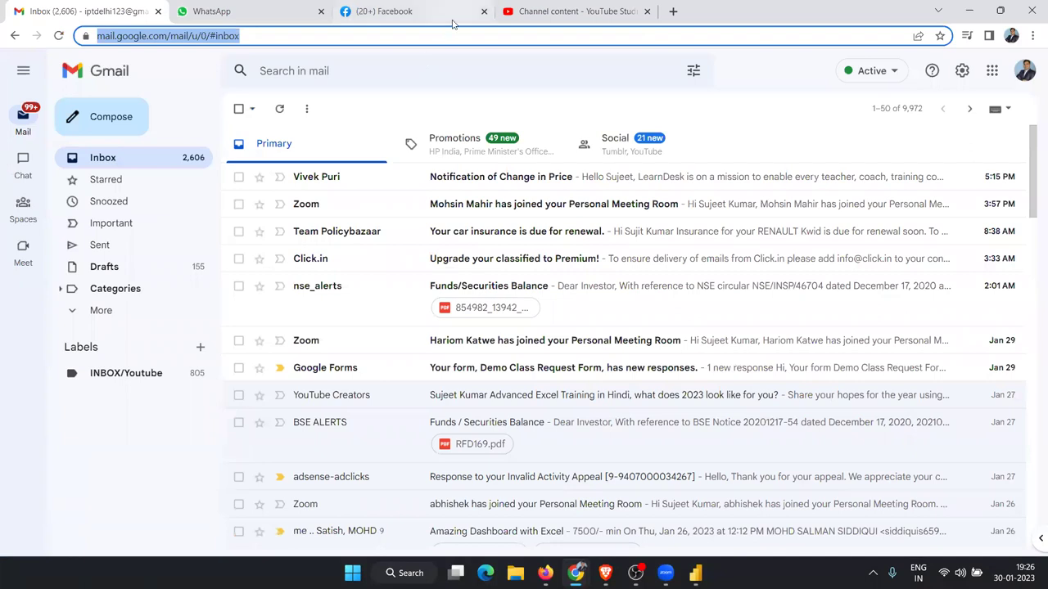
pyautogui.click(672, 13)
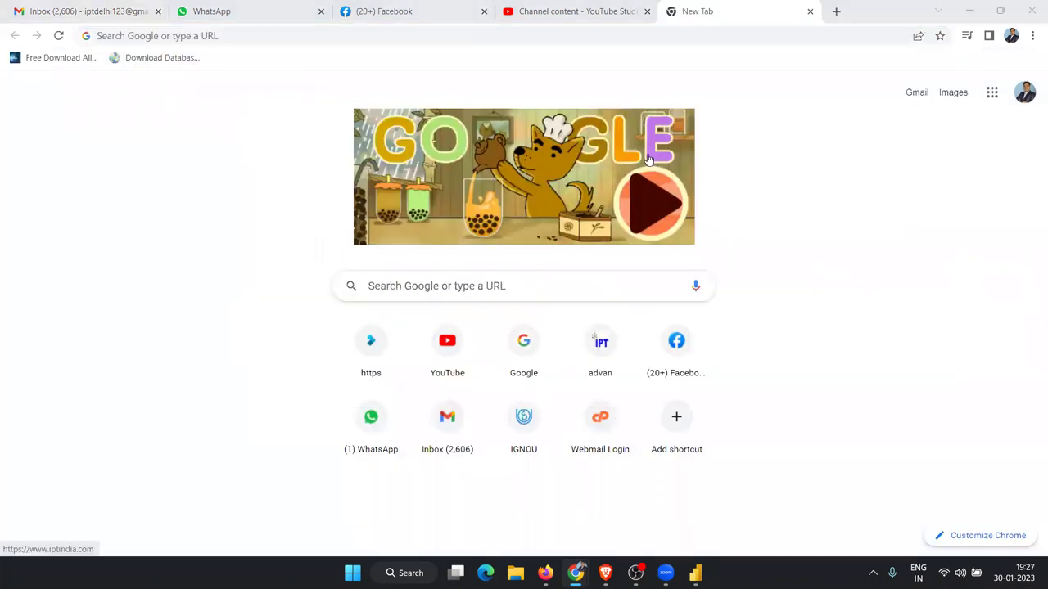
pyautogui.click(792, 39)
pyautogui.write('power BI')
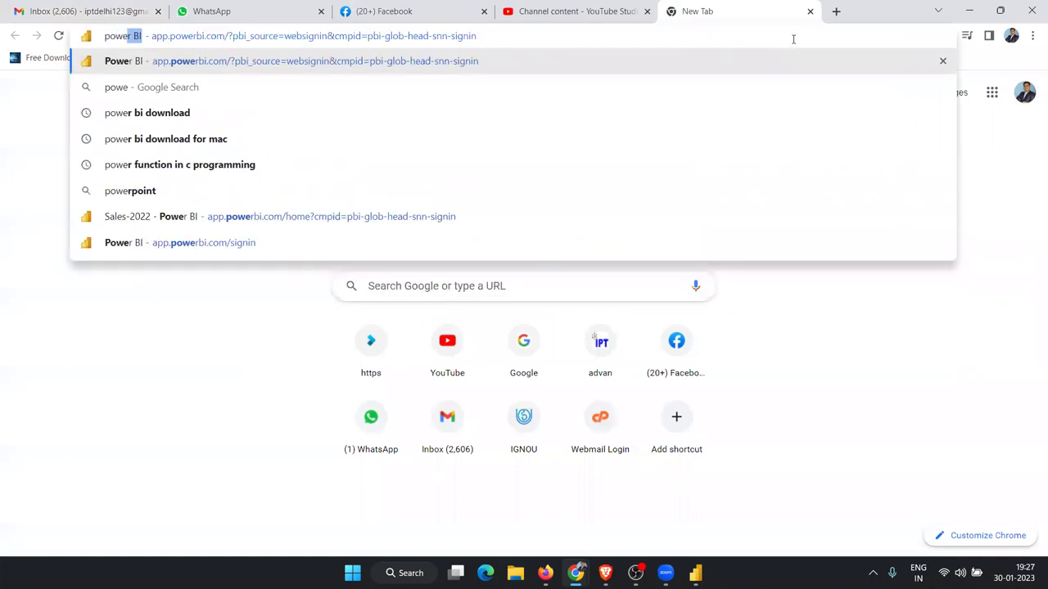
pyautogui.press('Return')
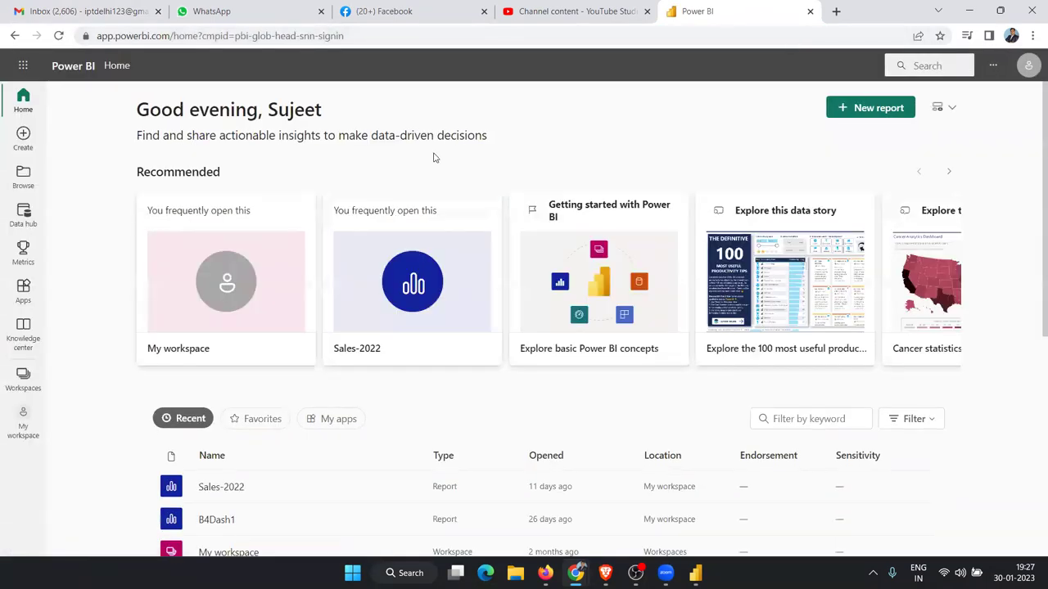
# Open the Sales-2022 report from the Recent list and briefly check its Export options.
pyautogui.scroll(-1, 515, 234)
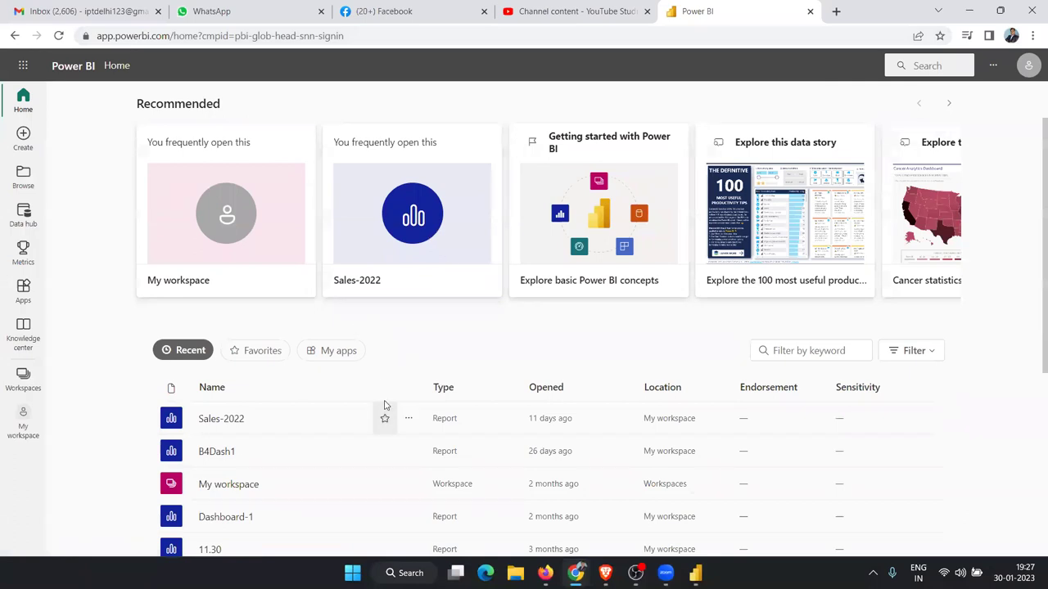
pyautogui.click(221, 419)
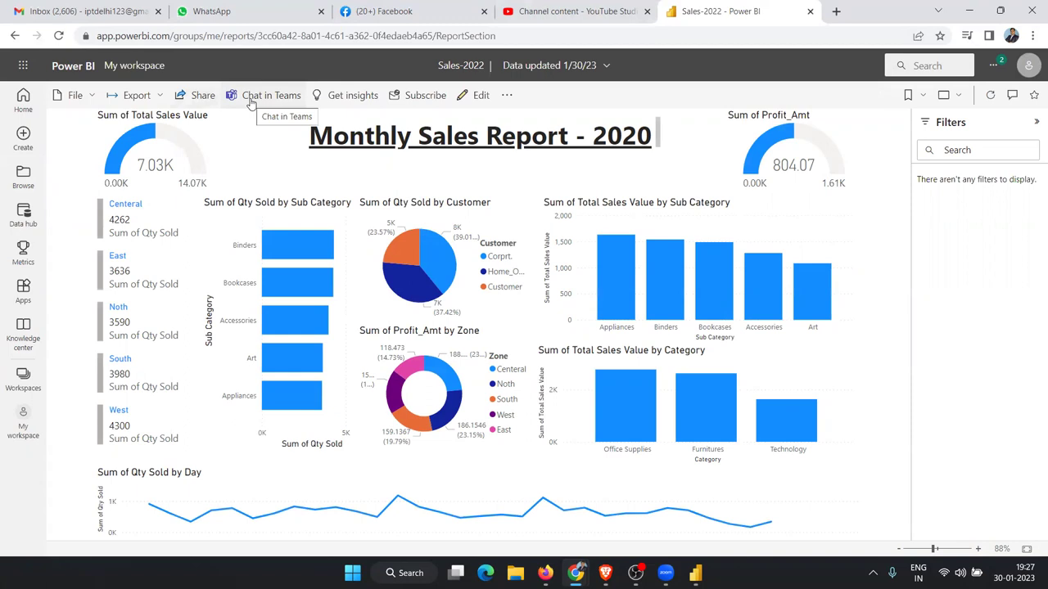
pyautogui.click(166, 102)
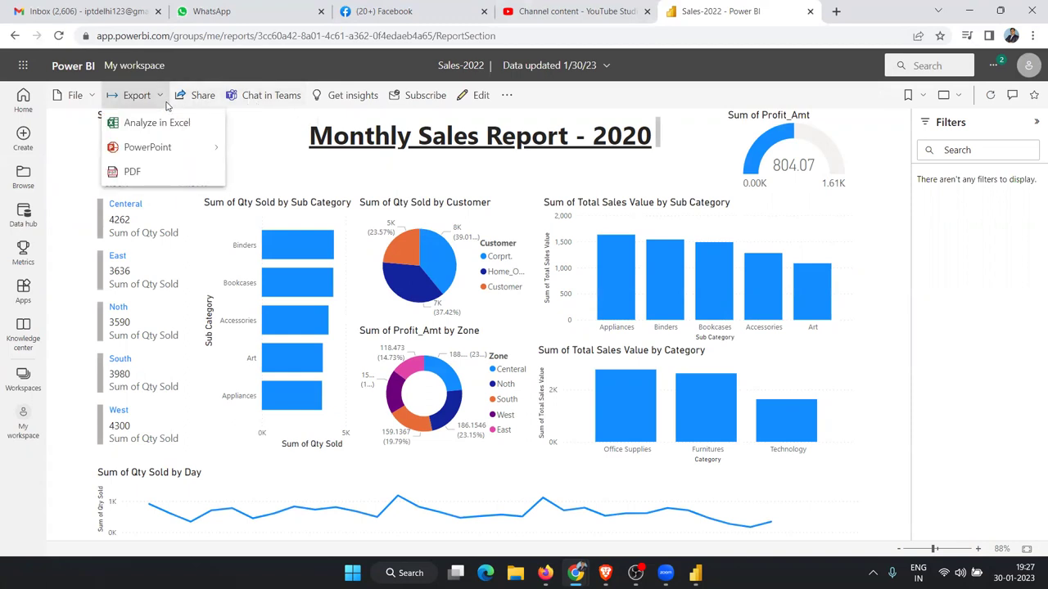
pyautogui.click(89, 99)
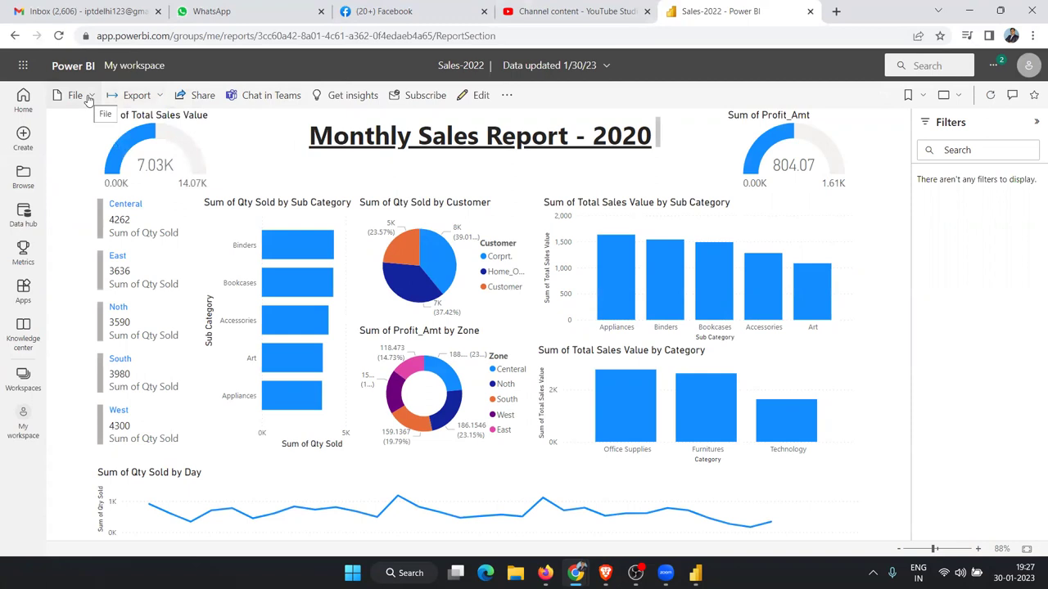
# Create a public Publish to web link for Sales-2022 via File > Embed report and copy it.
pyautogui.click(89, 99)
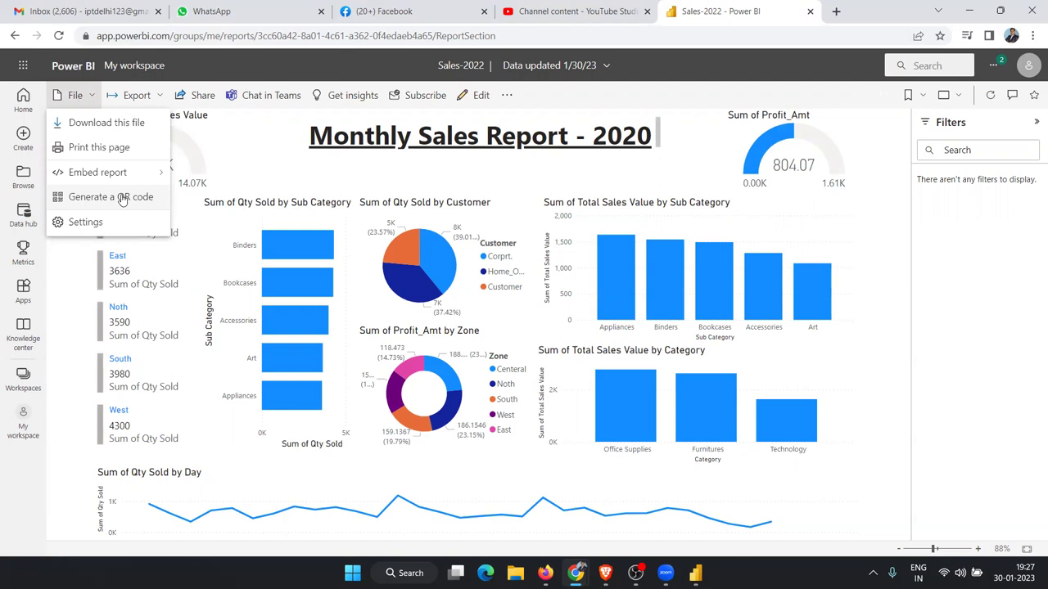
pyautogui.moveTo(116, 183)
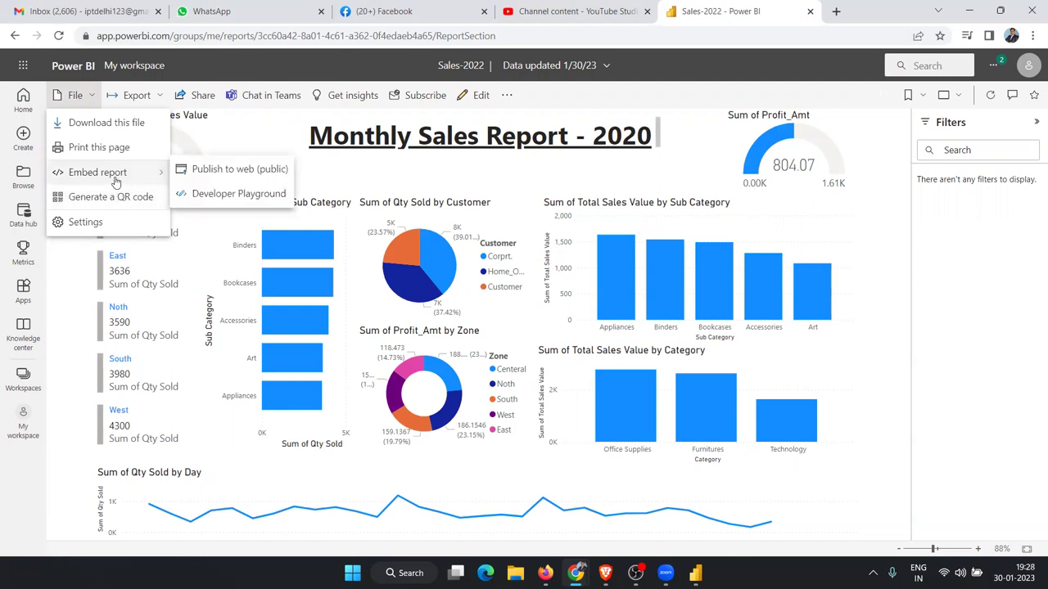
pyautogui.click(210, 174)
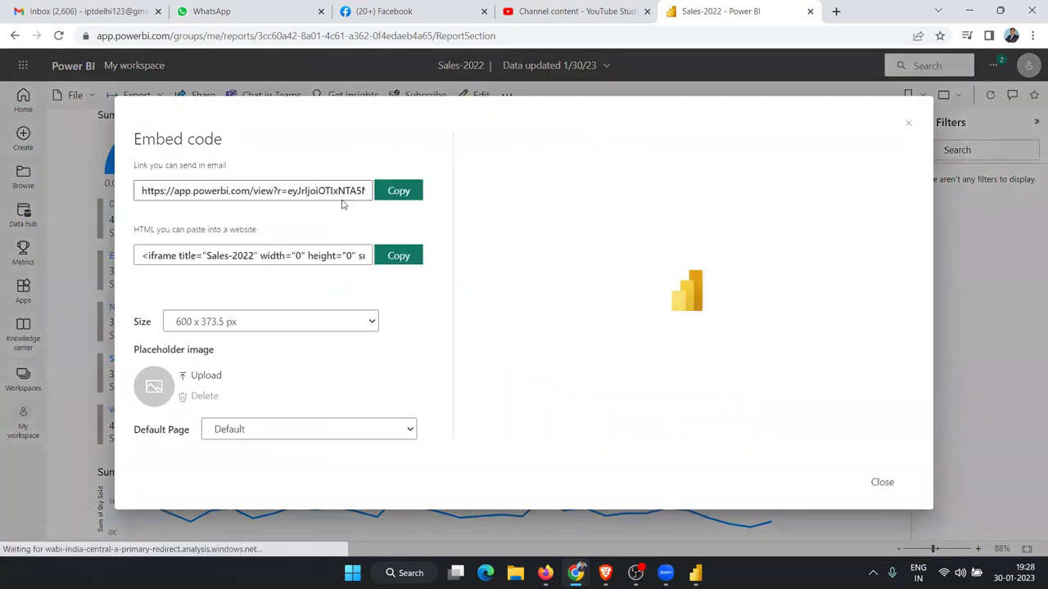
pyautogui.click(383, 202)
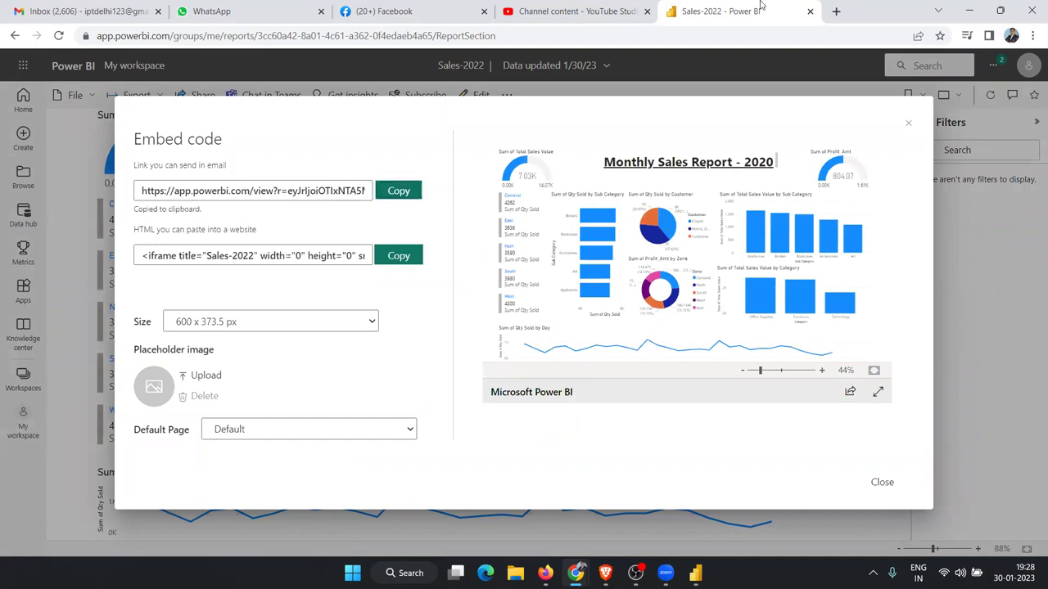
# Paste the copied public link into a new tab and load the report.
pyautogui.click(836, 11)
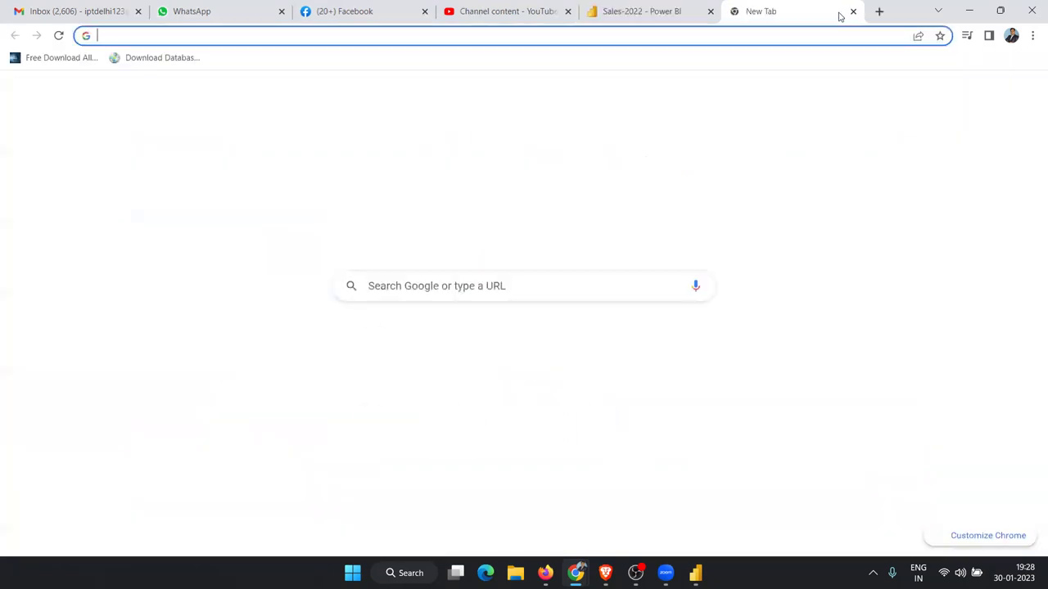
pyautogui.hotkey('ctrl', 'v')
pyautogui.press('Return')
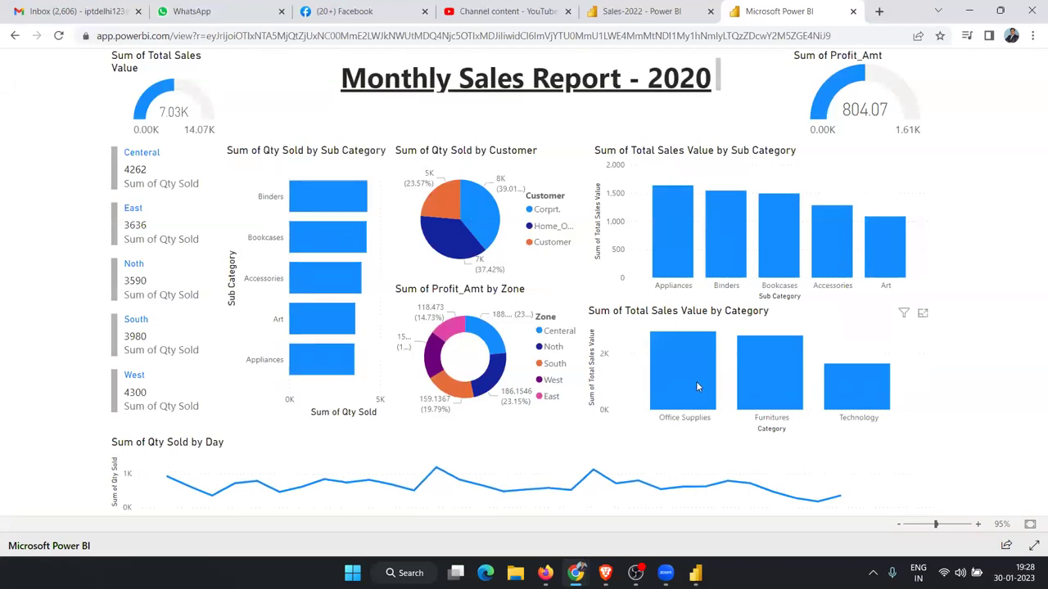
# Toggle the Office Supplies cross-filter on and off twice, then select the report's web address.
pyautogui.moveTo(606, 573)
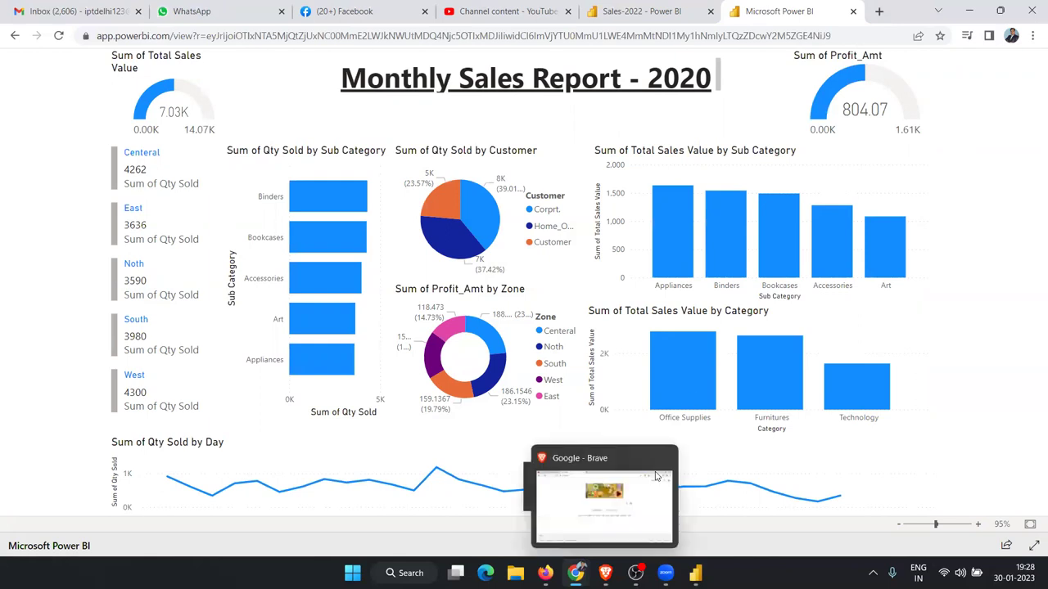
pyautogui.click(680, 410)
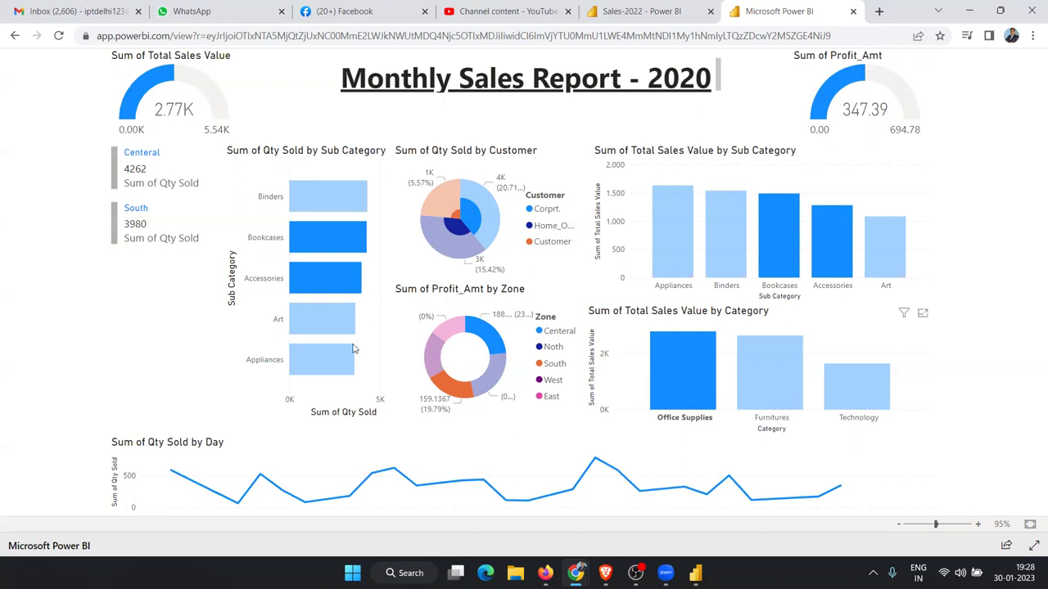
pyautogui.click(658, 387)
pyautogui.click(658, 388)
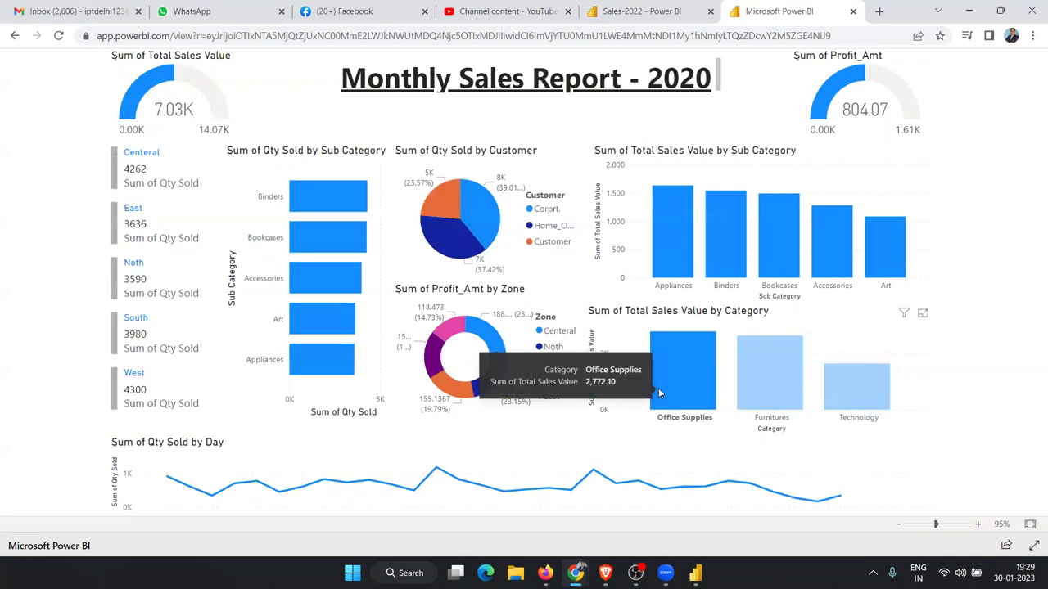
pyautogui.click(658, 394)
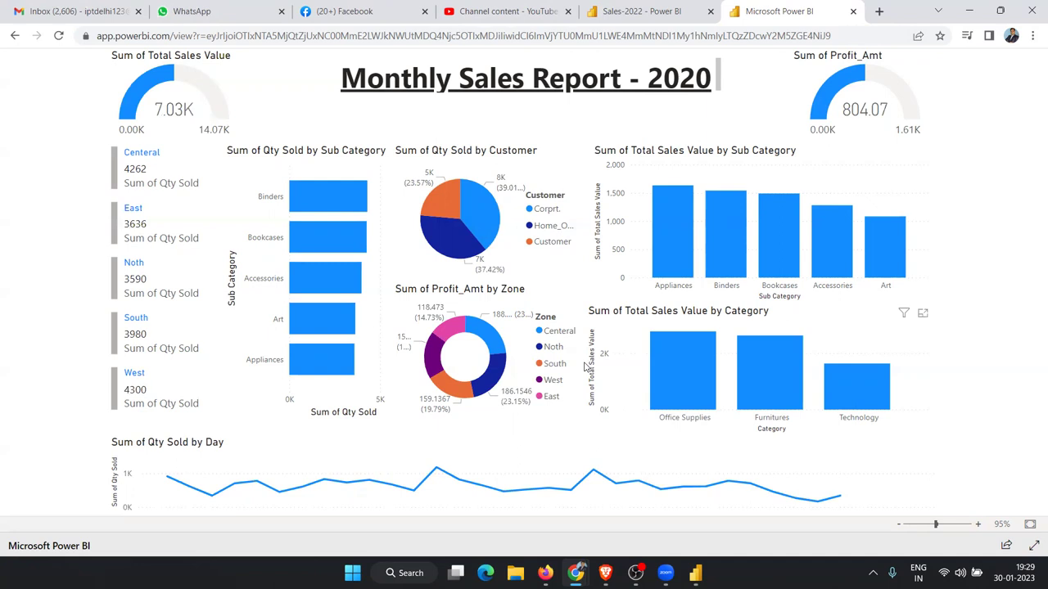
pyautogui.hotkey('ctrl', 'l')
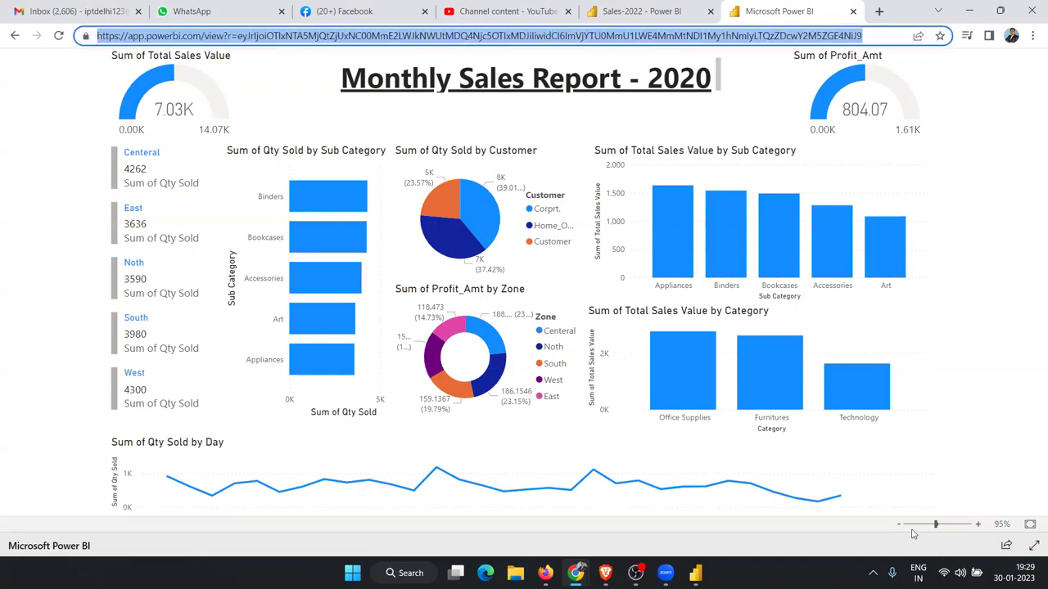